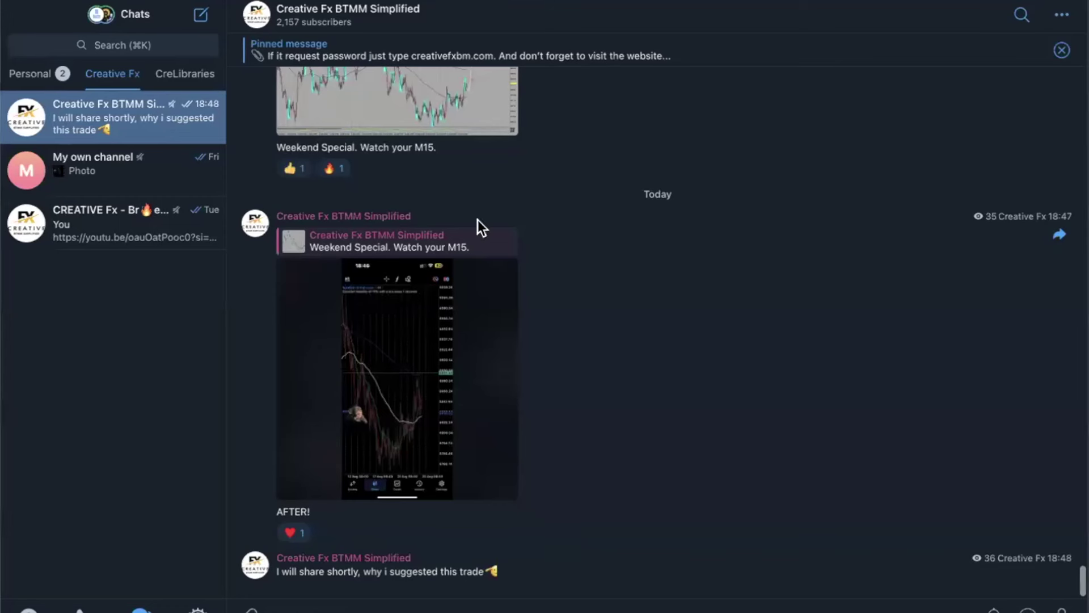
Step: Review the channel's "Weekend Special. Watch your M15." chart post and the "AFTER!" follow-up screenshot at full size
{"action": "scroll", "coordinate": [566, 247], "scroll_direction": "up", "scroll_amount": 3}
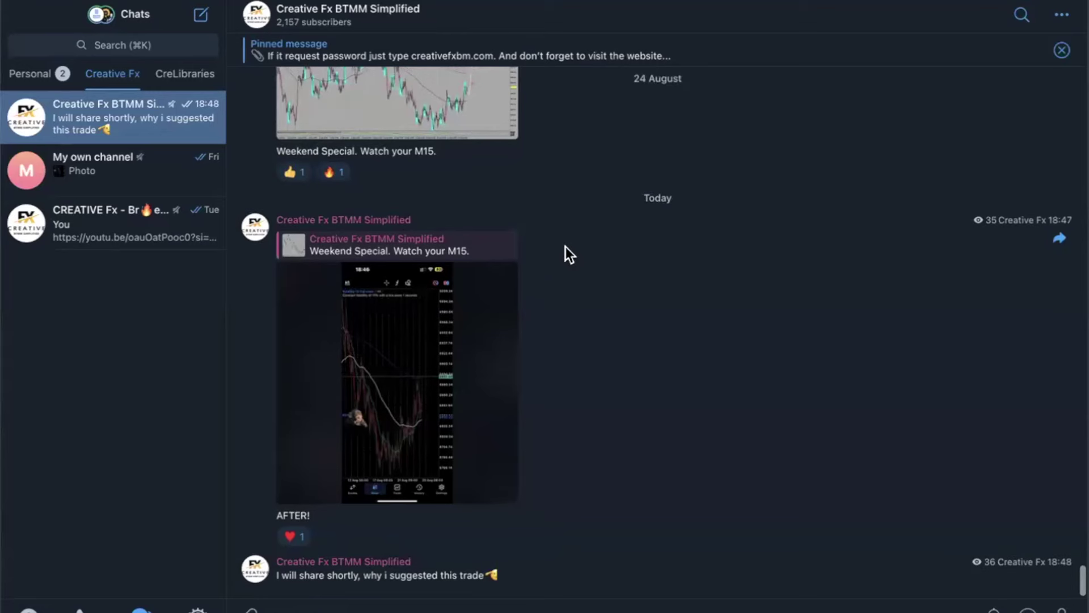
{"action": "left_click", "coordinate": [434, 210]}
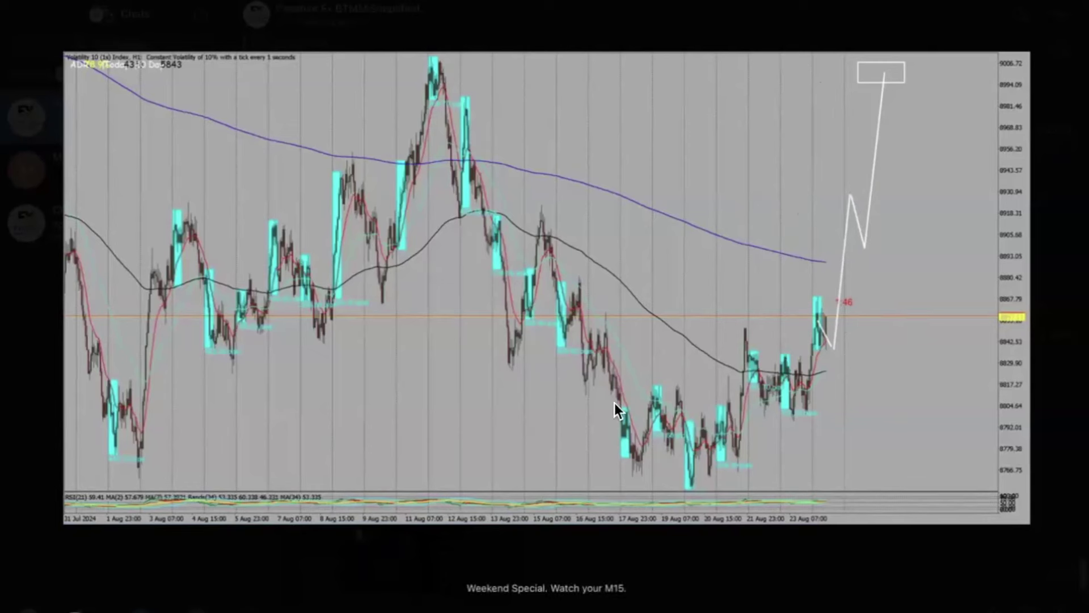
{"action": "left_click", "coordinate": [432, 509]}
{"action": "left_click", "coordinate": [420, 517]}
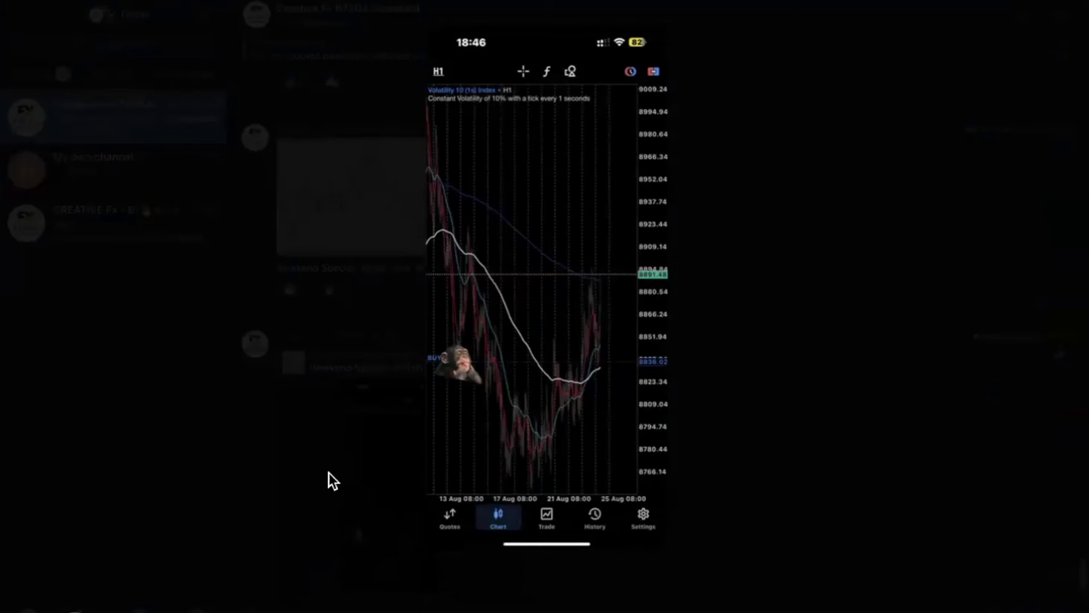
{"action": "left_click", "coordinate": [330, 540]}
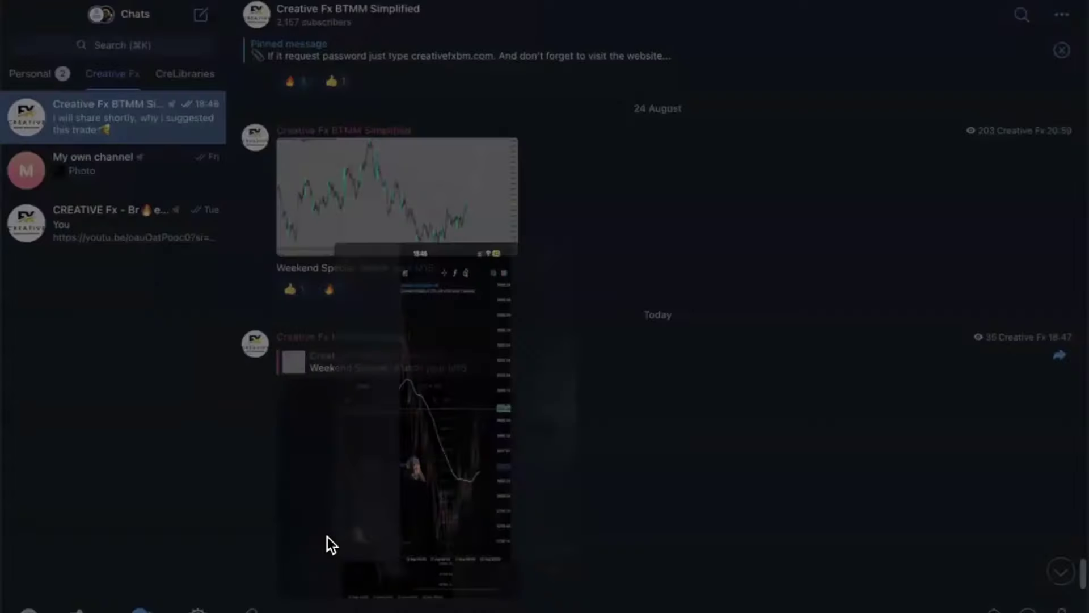
{"action": "scroll", "coordinate": [573, 509], "scroll_direction": "down", "scroll_amount": 3}
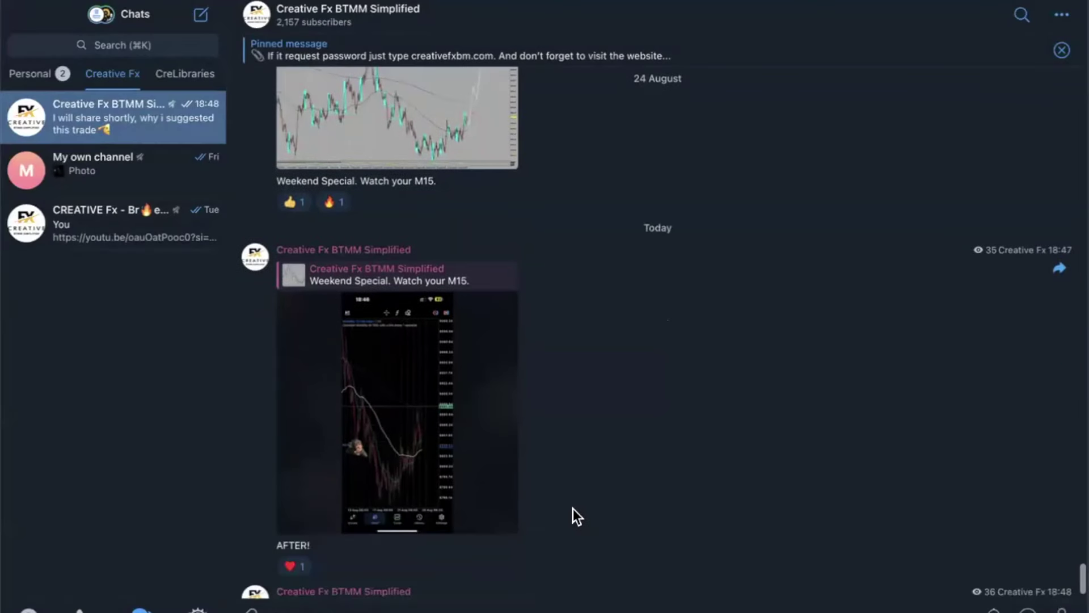
{"action": "scroll", "coordinate": [573, 508], "scroll_direction": "down", "scroll_amount": 1}
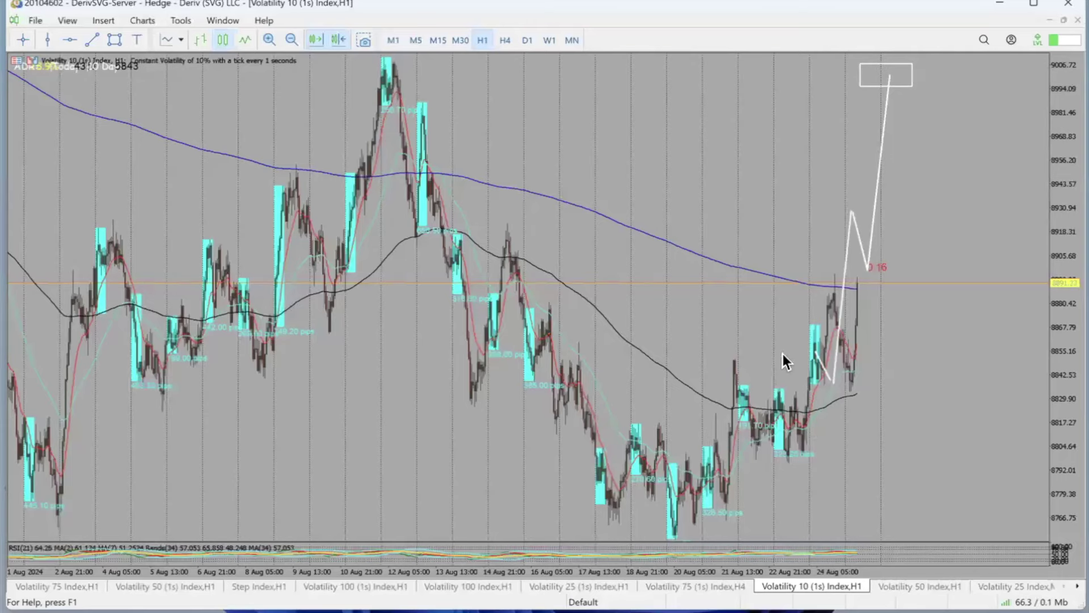
Step: Switch to MetaTrader 5 and mark the pullback beside the 24 August cyan range box with a red line and a cross
{"action": "left_click", "coordinate": [267, 42]}
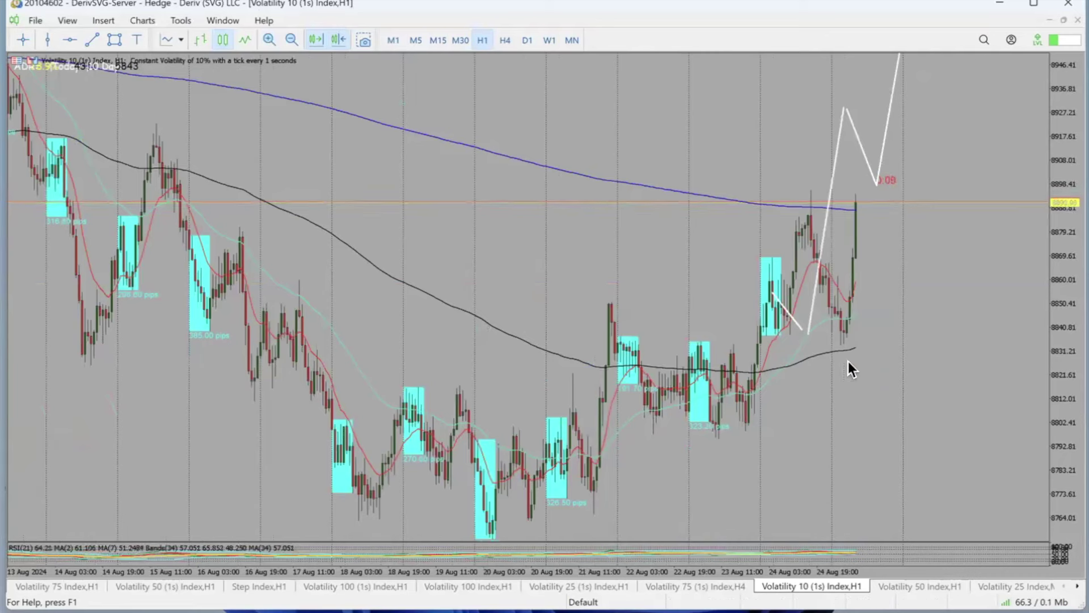
{"action": "left_click_drag", "start_coordinate": [693, 308], "coordinate": [759, 307]}
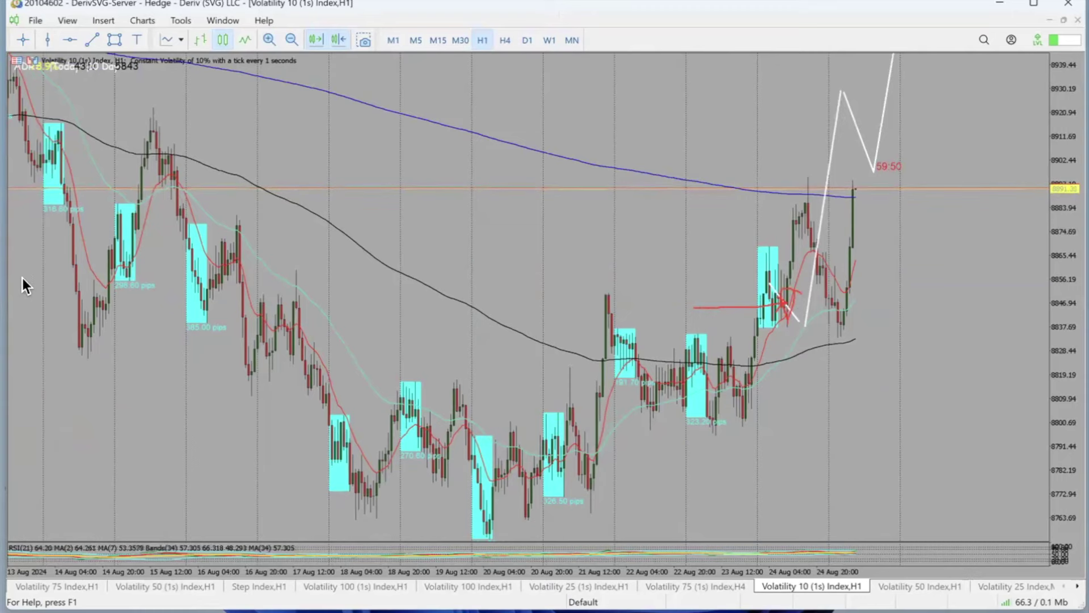
{"action": "left_click_drag", "start_coordinate": [745, 323], "coordinate": [777, 287]}
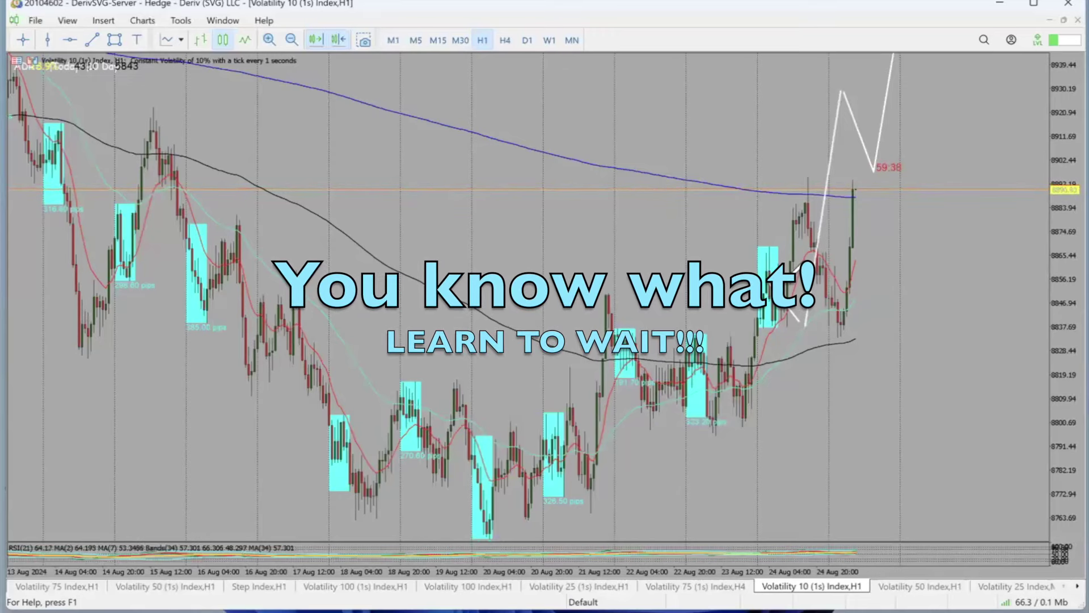
Step: Draw a white vertical line and short arrow beside the 24 August cyan box, and box in the most recent pullback low
{"action": "left_click_drag", "start_coordinate": [791, 179], "coordinate": [787, 261]}
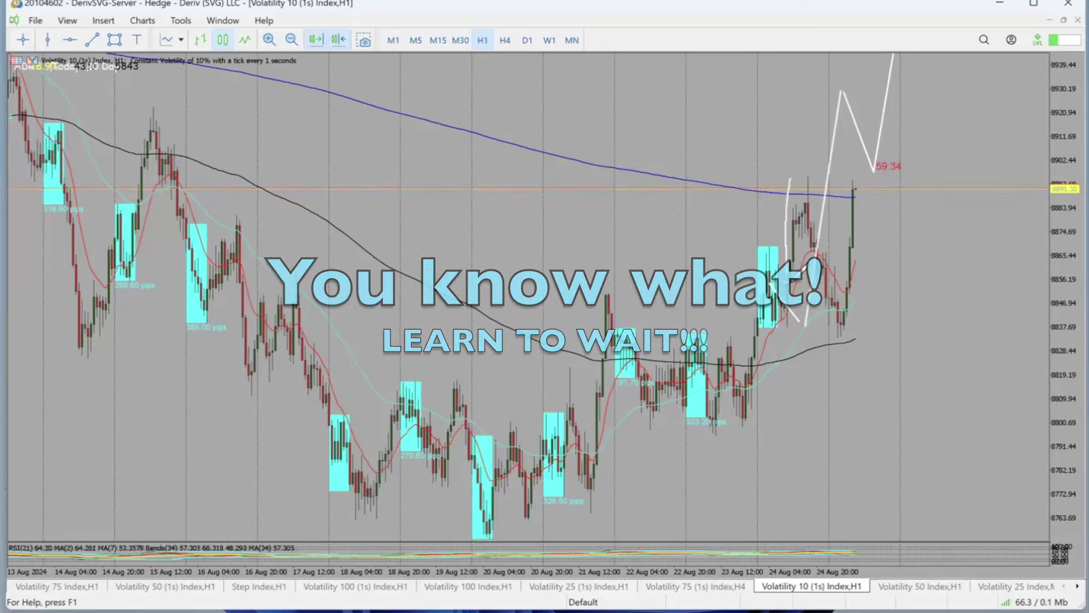
{"action": "left_click_drag", "start_coordinate": [780, 282], "coordinate": [801, 282]}
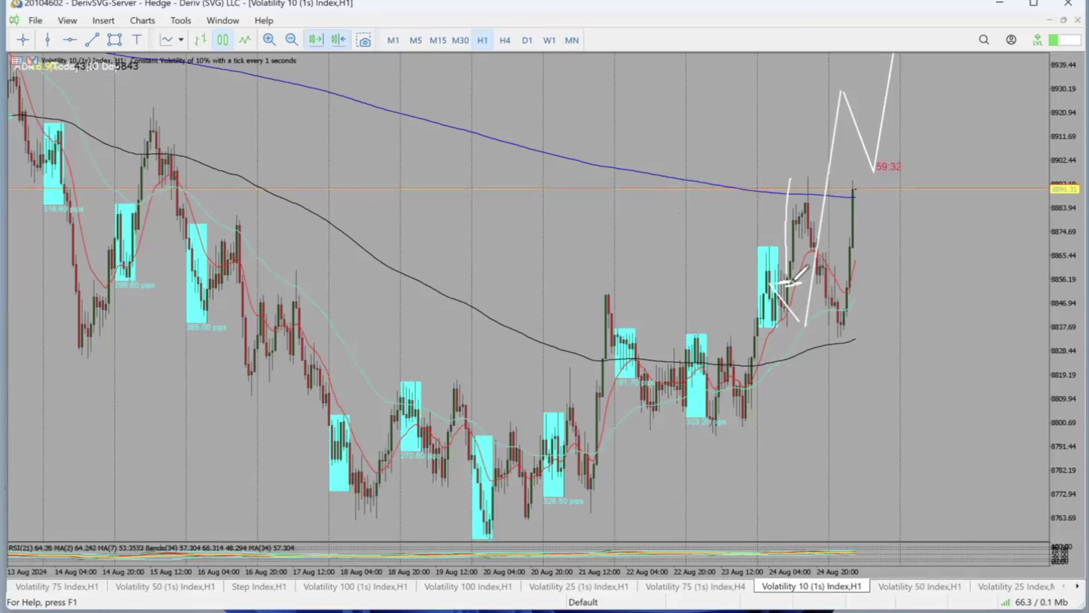
{"action": "mouse_move", "coordinate": [812, 287]}
{"action": "left_mouse_down"}
{"action": "mouse_move", "coordinate": [838, 286]}
{"action": "mouse_move", "coordinate": [844, 334]}
{"action": "mouse_move", "coordinate": [821, 340]}
{"action": "mouse_move", "coordinate": [816, 286]}
{"action": "left_mouse_up"}
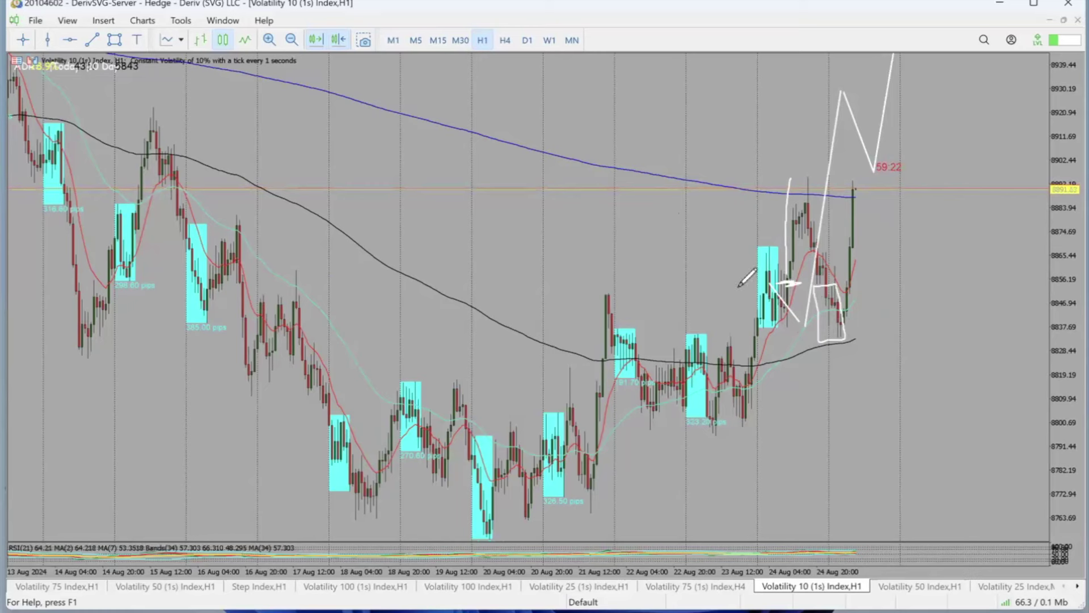
Step: Sketch the expected drop-and-rally path around the latest low plus a small W pattern below it, and erase all annotations
{"action": "mouse_move", "coordinate": [737, 285]}
{"action": "left_mouse_down"}
{"action": "mouse_move", "coordinate": [844, 369]}
{"action": "mouse_move", "coordinate": [870, 369]}
{"action": "mouse_move", "coordinate": [920, 169]}
{"action": "left_mouse_up"}
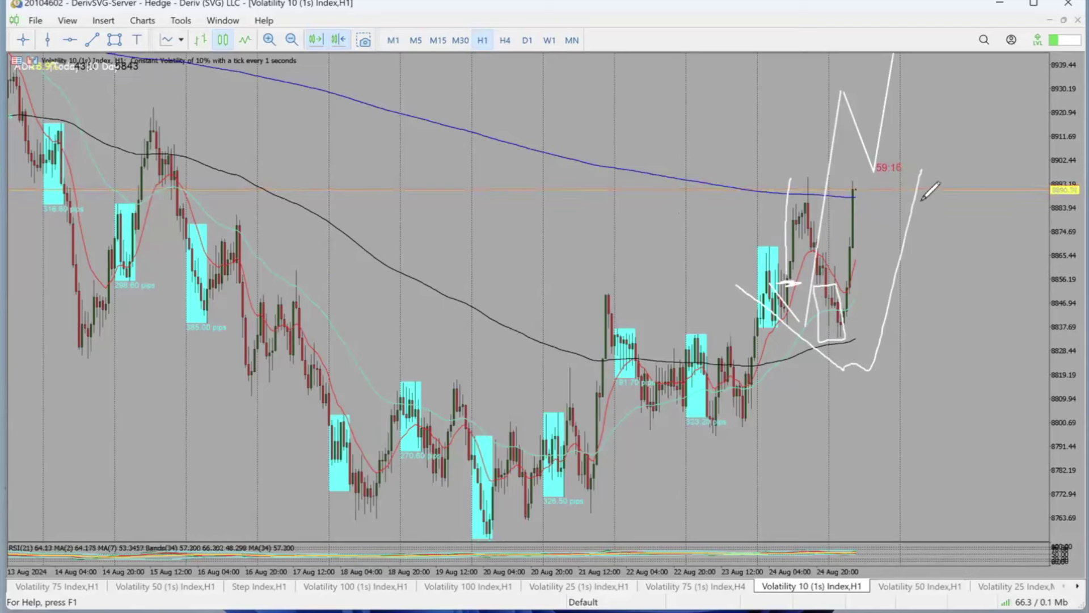
{"action": "mouse_move", "coordinate": [840, 442]}
{"action": "left_mouse_down"}
{"action": "mouse_move", "coordinate": [895, 461]}
{"action": "mouse_move", "coordinate": [936, 434]}
{"action": "left_mouse_up"}
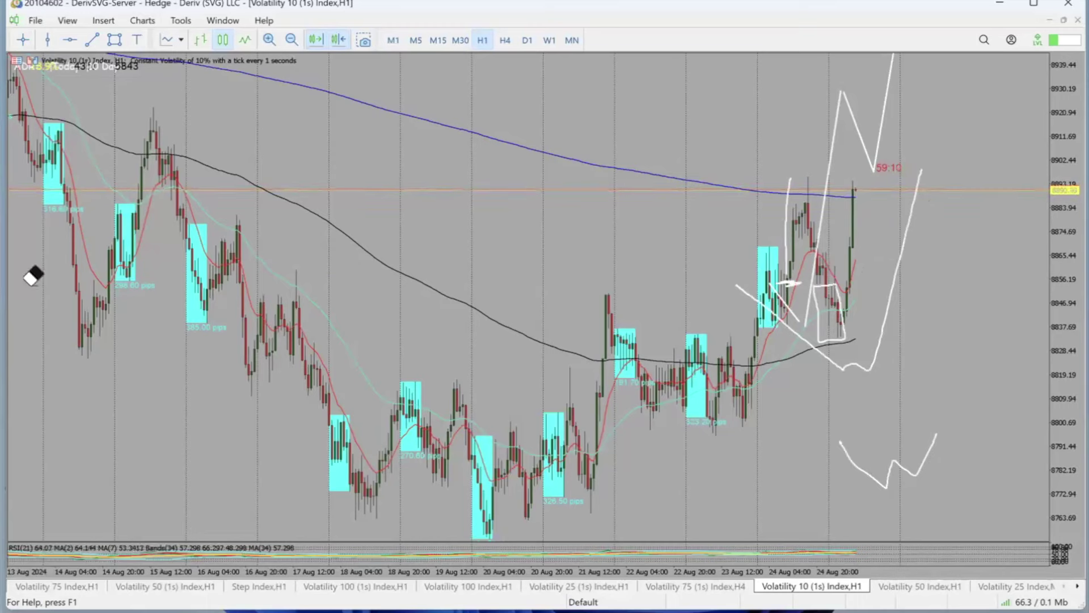
{"action": "mouse_move", "coordinate": [844, 152]}
{"action": "left_mouse_down"}
{"action": "mouse_move", "coordinate": [834, 187]}
{"action": "mouse_move", "coordinate": [922, 413]}
{"action": "left_mouse_up"}
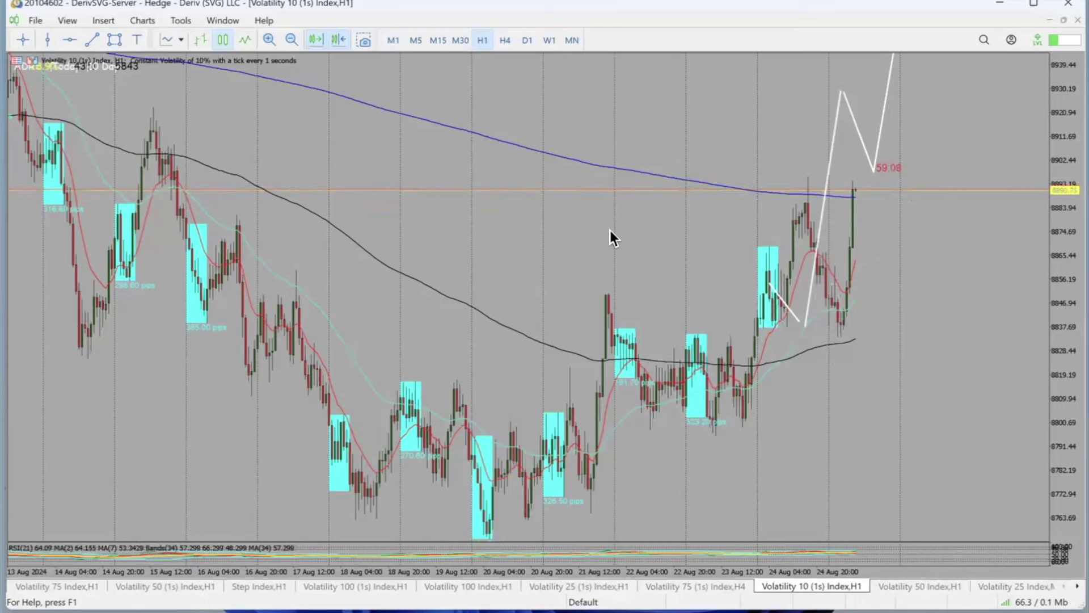
Step: Switch the chart to M15, outline the W pattern at the latest low, and draw a TP line at the previous high
{"action": "left_click", "coordinate": [443, 45]}
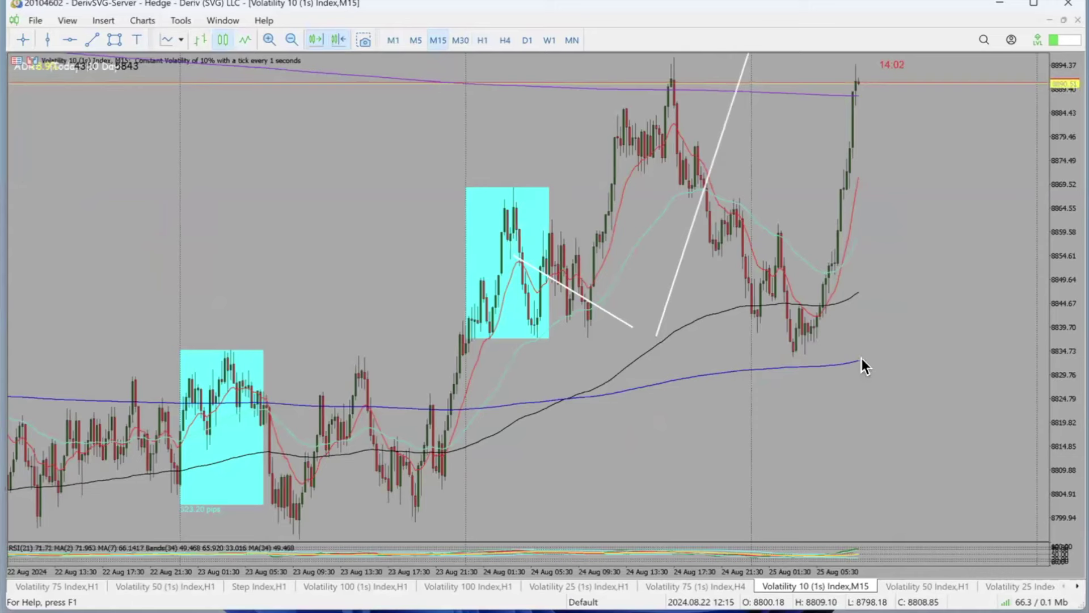
{"action": "mouse_move", "coordinate": [720, 280]}
{"action": "left_mouse_down"}
{"action": "mouse_move", "coordinate": [755, 326]}
{"action": "mouse_move", "coordinate": [787, 335]}
{"action": "left_mouse_up"}
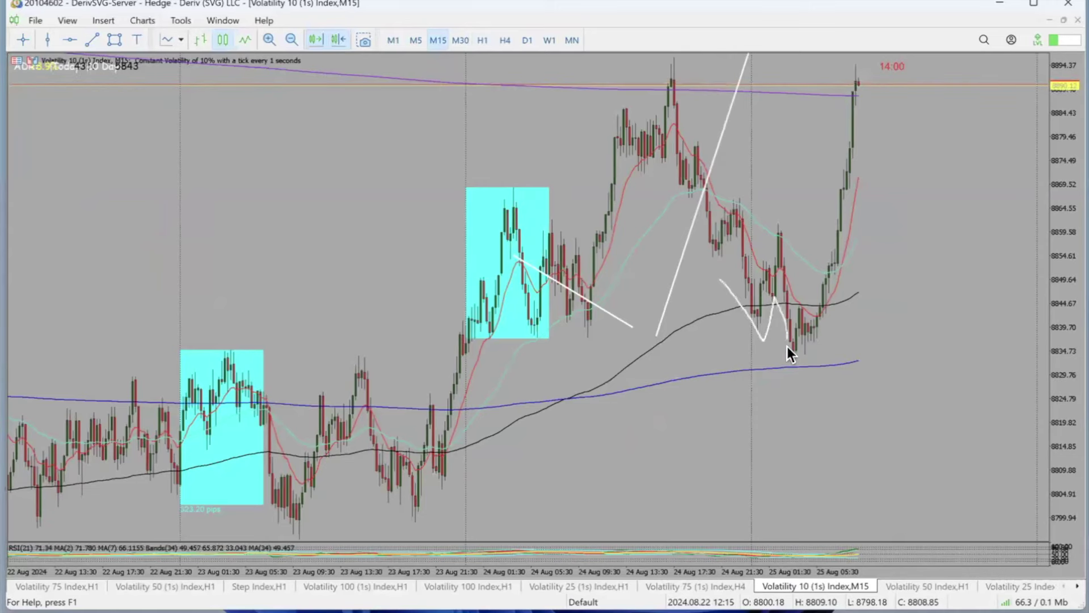
{"action": "mouse_move", "coordinate": [809, 359]}
{"action": "left_mouse_down"}
{"action": "mouse_move", "coordinate": [830, 301]}
{"action": "mouse_move", "coordinate": [836, 319]}
{"action": "left_mouse_up"}
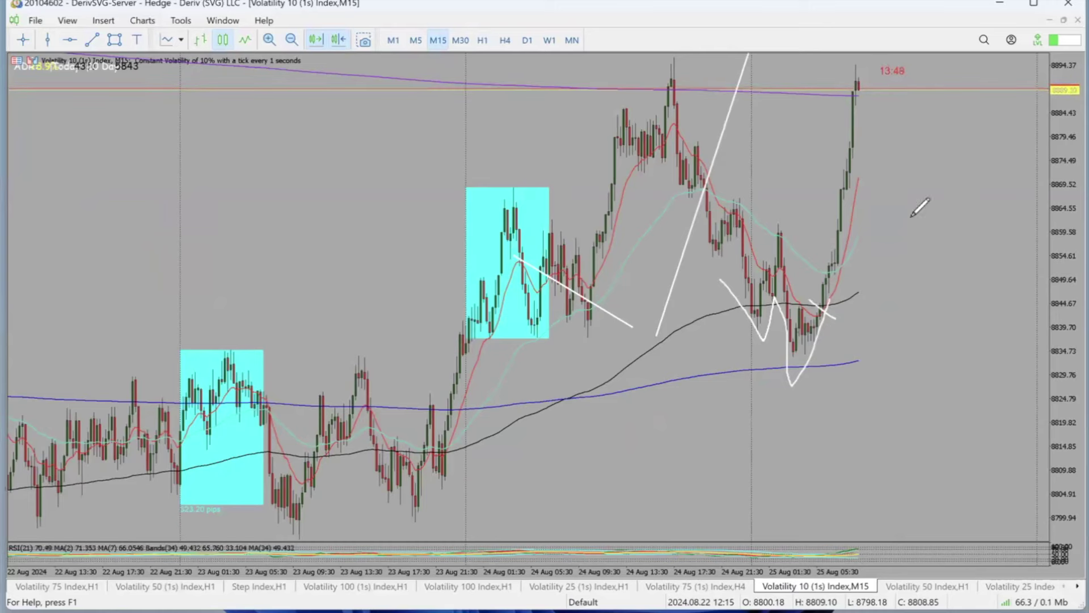
{"action": "mouse_move", "coordinate": [663, 73]}
{"action": "left_mouse_down"}
{"action": "mouse_move", "coordinate": [1027, 69]}
{"action": "mouse_move", "coordinate": [1004, 102]}
{"action": "left_mouse_up"}
{"action": "left_click_drag", "start_coordinate": [1013, 88], "coordinate": [1018, 106]}
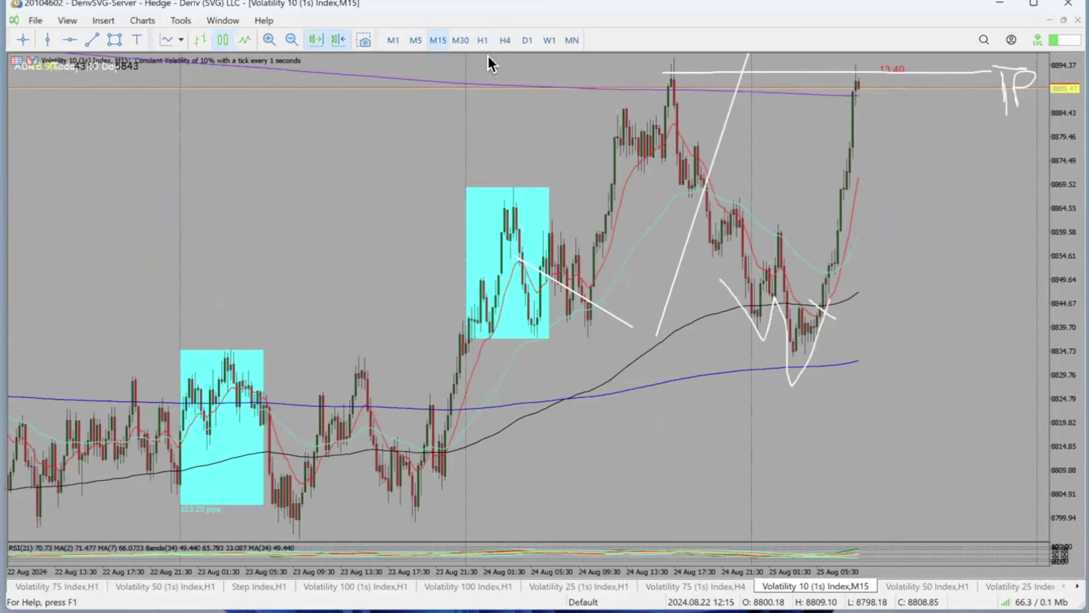
Step: Return to H1, sketch the projected rise from the blue moving average and a support band above the black one, and erase the annotations
{"action": "left_click", "coordinate": [482, 41]}
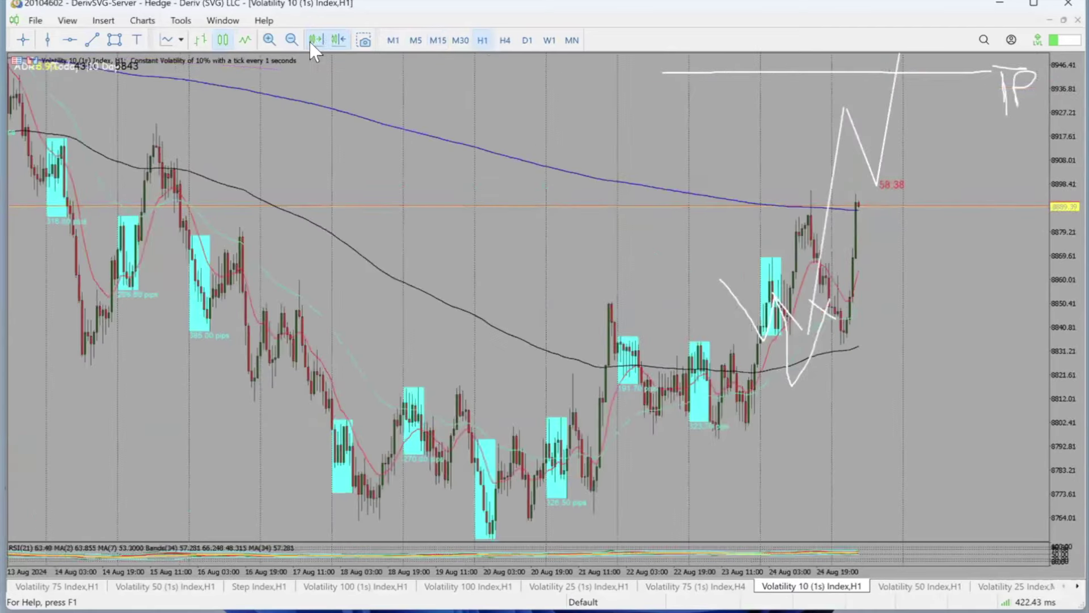
{"action": "key", "text": "minus"}
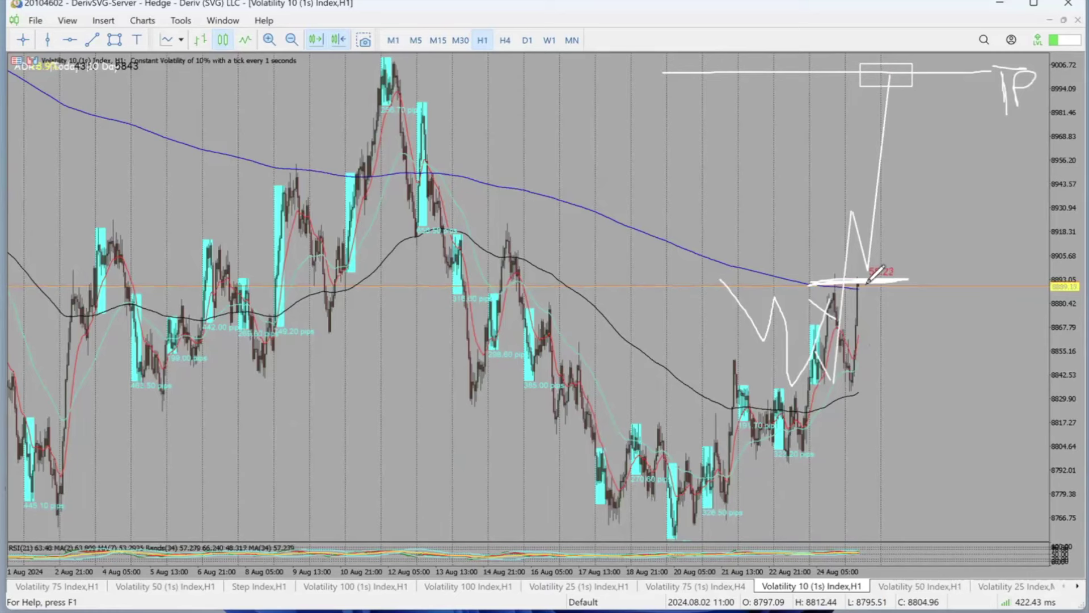
{"action": "mouse_move", "coordinate": [889, 277]}
{"action": "left_mouse_down"}
{"action": "mouse_move", "coordinate": [891, 216]}
{"action": "mouse_move", "coordinate": [926, 230]}
{"action": "mouse_move", "coordinate": [943, 115]}
{"action": "left_mouse_up"}
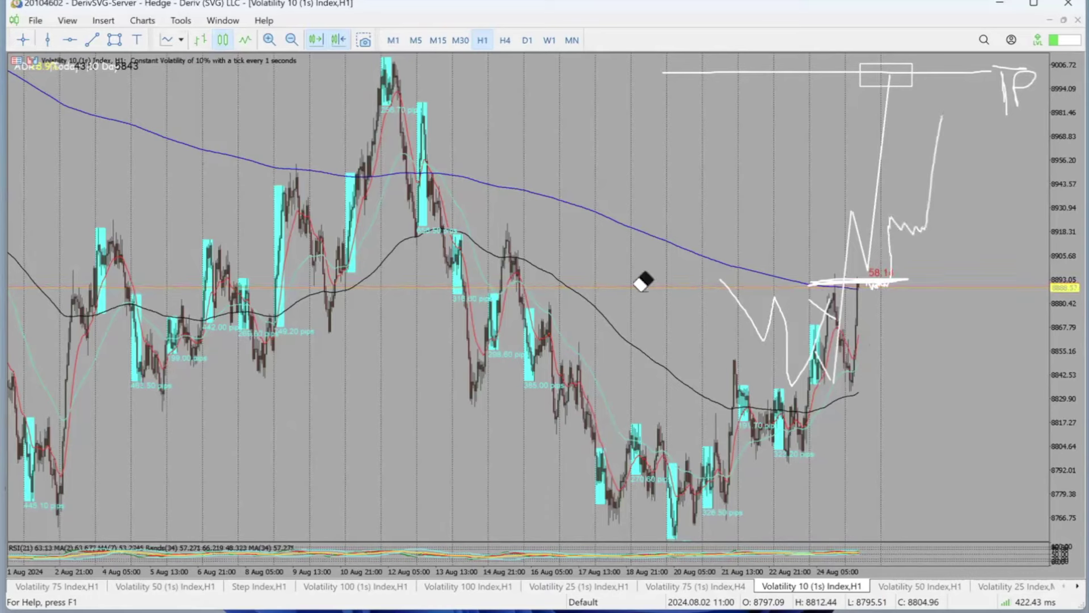
{"action": "mouse_move", "coordinate": [834, 281]}
{"action": "left_mouse_down"}
{"action": "mouse_move", "coordinate": [773, 354]}
{"action": "mouse_move", "coordinate": [987, 88]}
{"action": "left_mouse_up"}
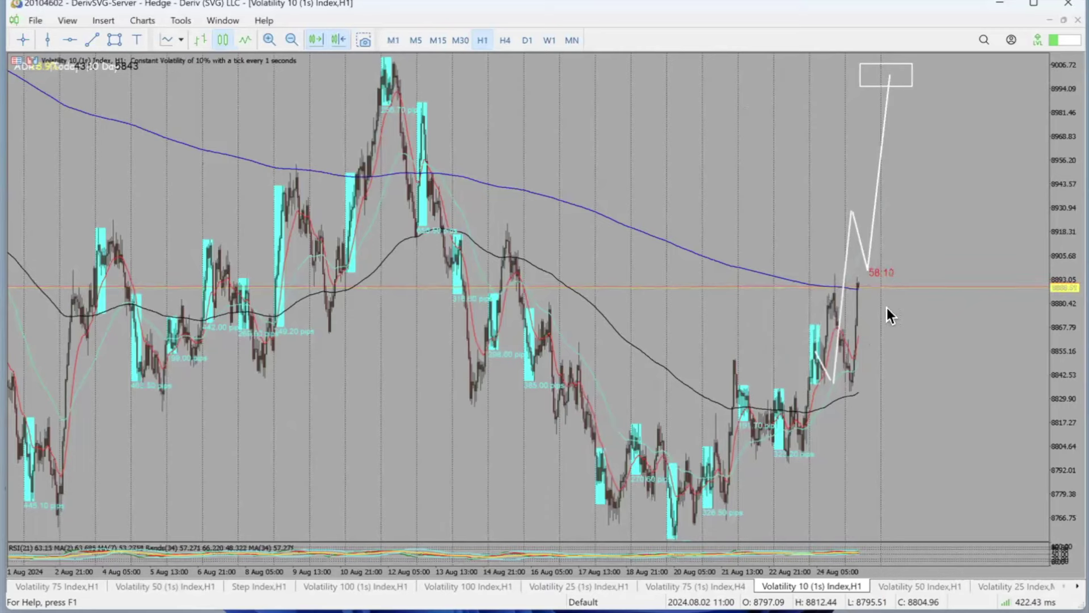
{"action": "mouse_move", "coordinate": [890, 374]}
{"action": "left_mouse_down"}
{"action": "mouse_move", "coordinate": [772, 385]}
{"action": "mouse_move", "coordinate": [756, 400]}
{"action": "left_mouse_up"}
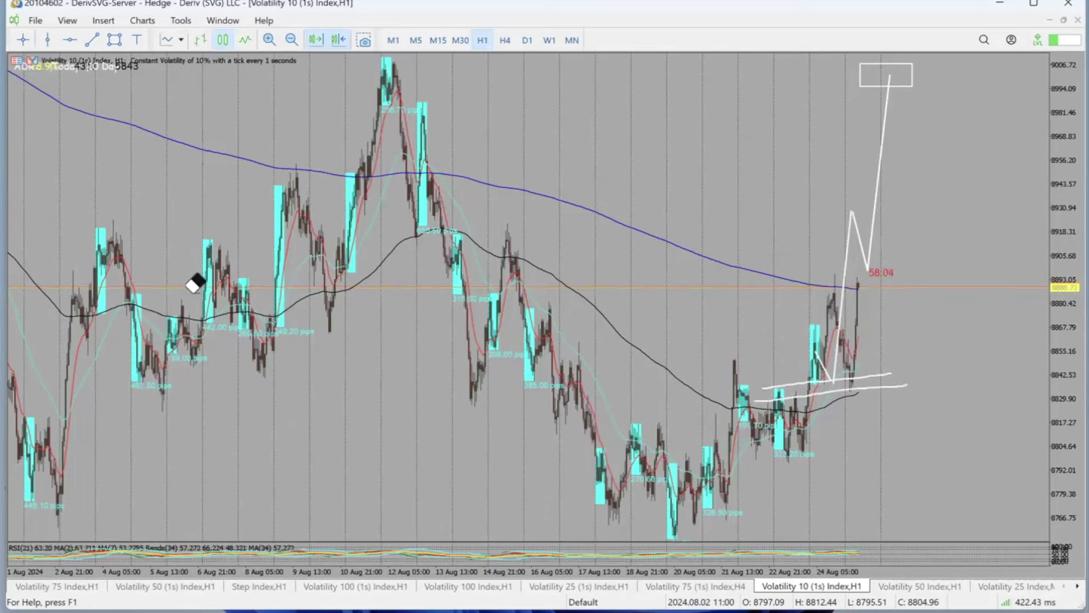
{"action": "left_click_drag", "start_coordinate": [902, 359], "coordinate": [863, 407]}
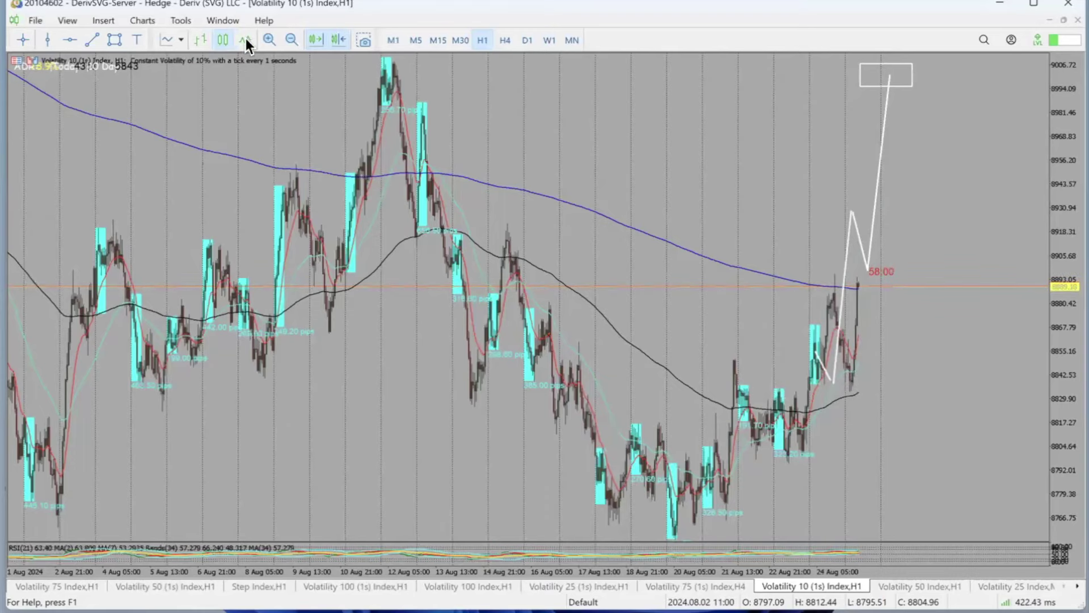
Step: Box the latest pullback low, extend two horizontal lines to it from the 21 August swing high, and erase the drawings
{"action": "left_click", "coordinate": [269, 39]}
{"action": "left_click", "coordinate": [269, 39]}
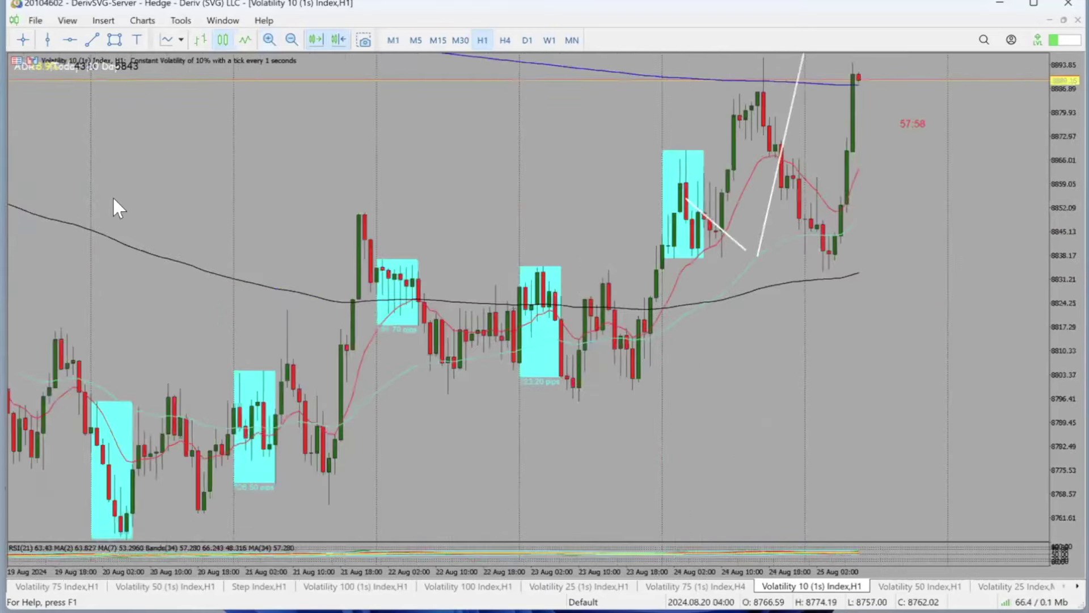
{"action": "mouse_move", "coordinate": [880, 226]}
{"action": "left_mouse_down"}
{"action": "mouse_move", "coordinate": [780, 230]}
{"action": "mouse_move", "coordinate": [877, 253]}
{"action": "left_mouse_up"}
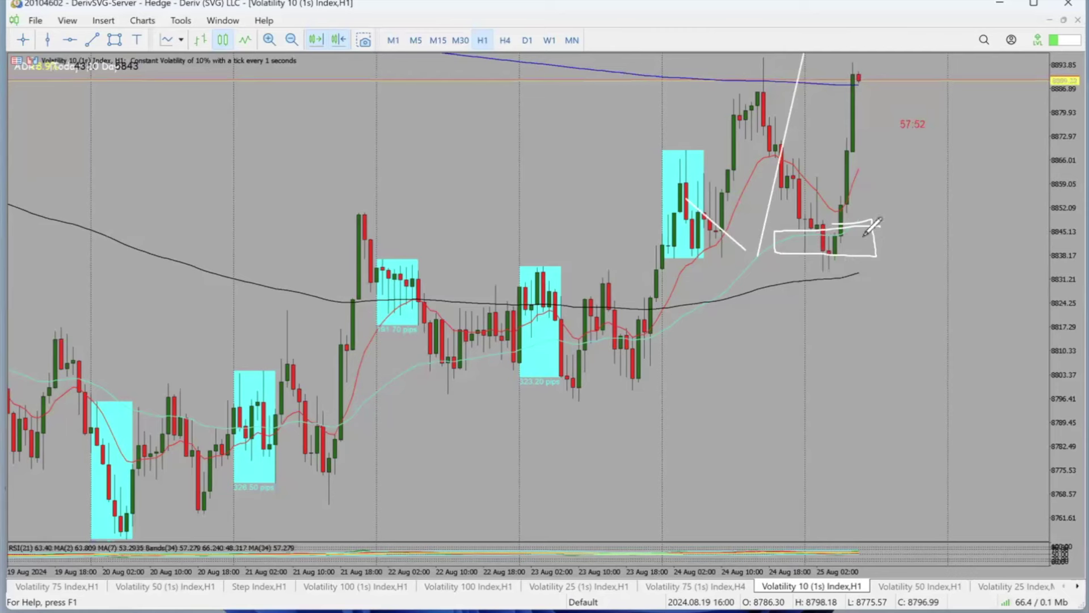
{"action": "left_click_drag", "start_coordinate": [346, 216], "coordinate": [793, 229]}
{"action": "left_click_drag", "start_coordinate": [338, 241], "coordinate": [793, 241]}
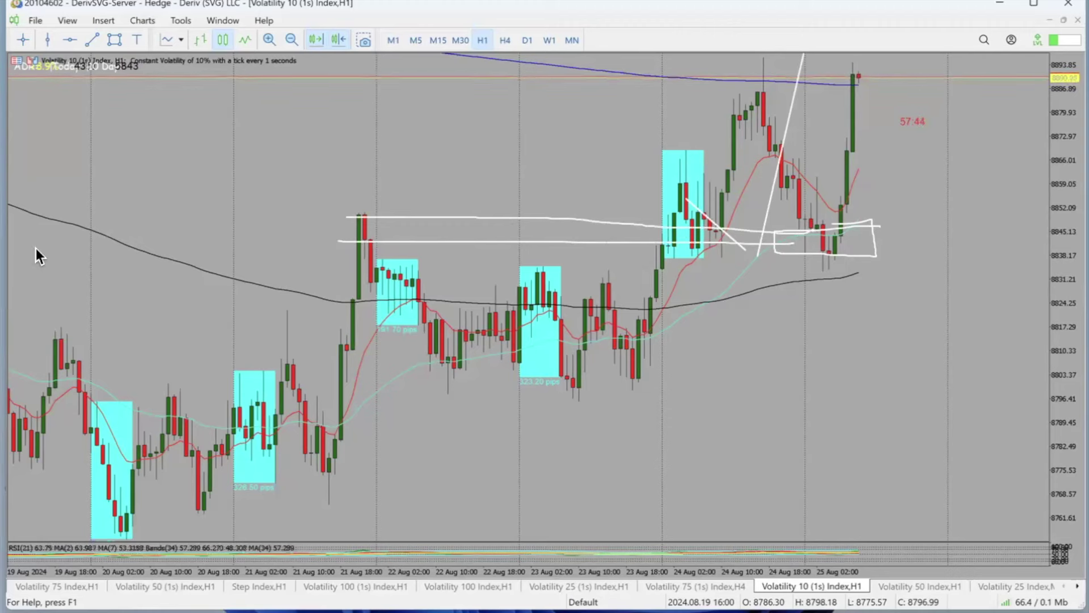
{"action": "key", "text": "e"}
{"action": "left_click_drag", "start_coordinate": [749, 260], "coordinate": [569, 234]}
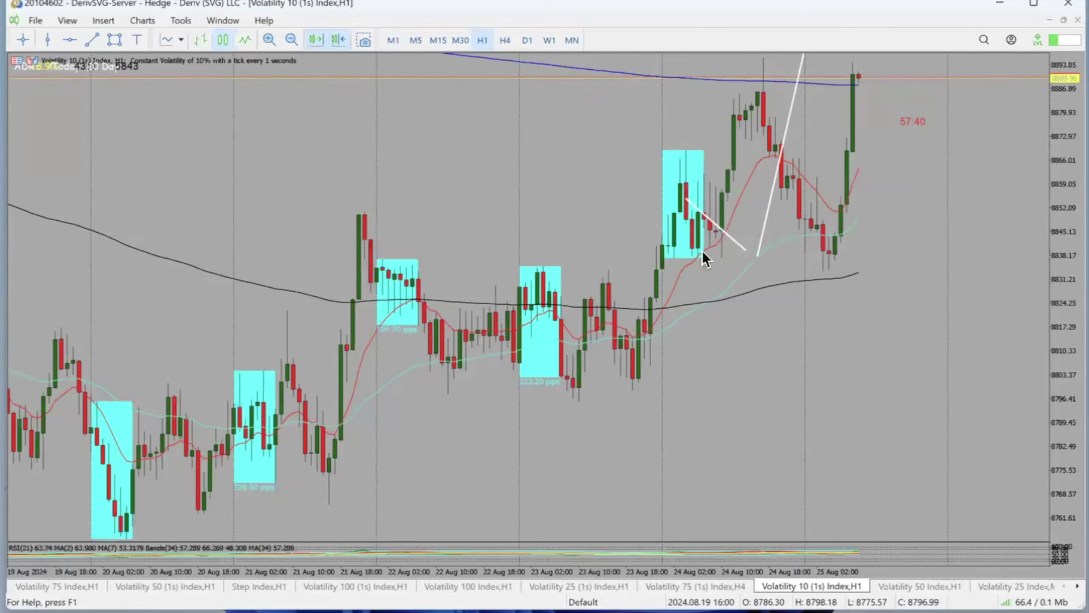
Step: Cross out the early entry beside the 24 August cyan box, box the lower pullback near the black moving average, and erase the marks
{"action": "key", "text": "p"}
{"action": "mouse_move", "coordinate": [706, 245]}
{"action": "left_mouse_down"}
{"action": "mouse_move", "coordinate": [738, 218]}
{"action": "mouse_move", "coordinate": [709, 241]}
{"action": "mouse_move", "coordinate": [743, 219]}
{"action": "mouse_move", "coordinate": [720, 226]}
{"action": "mouse_move", "coordinate": [755, 244]}
{"action": "mouse_move", "coordinate": [725, 216]}
{"action": "left_mouse_up"}
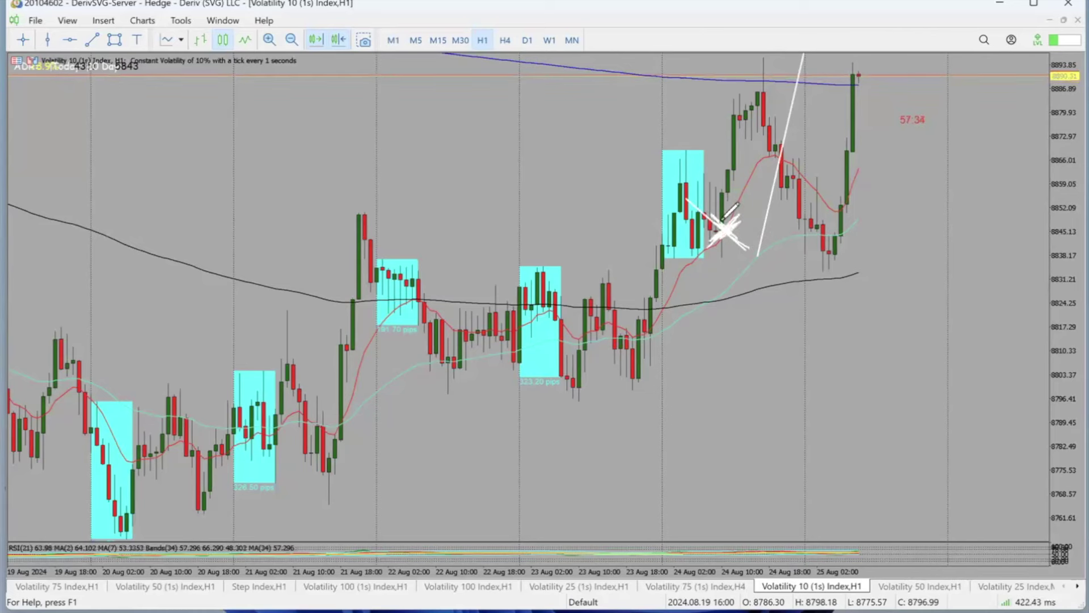
{"action": "mouse_move", "coordinate": [811, 237]}
{"action": "left_mouse_down"}
{"action": "mouse_move", "coordinate": [860, 239]}
{"action": "mouse_move", "coordinate": [858, 263]}
{"action": "mouse_move", "coordinate": [822, 270]}
{"action": "mouse_move", "coordinate": [812, 236]}
{"action": "left_mouse_up"}
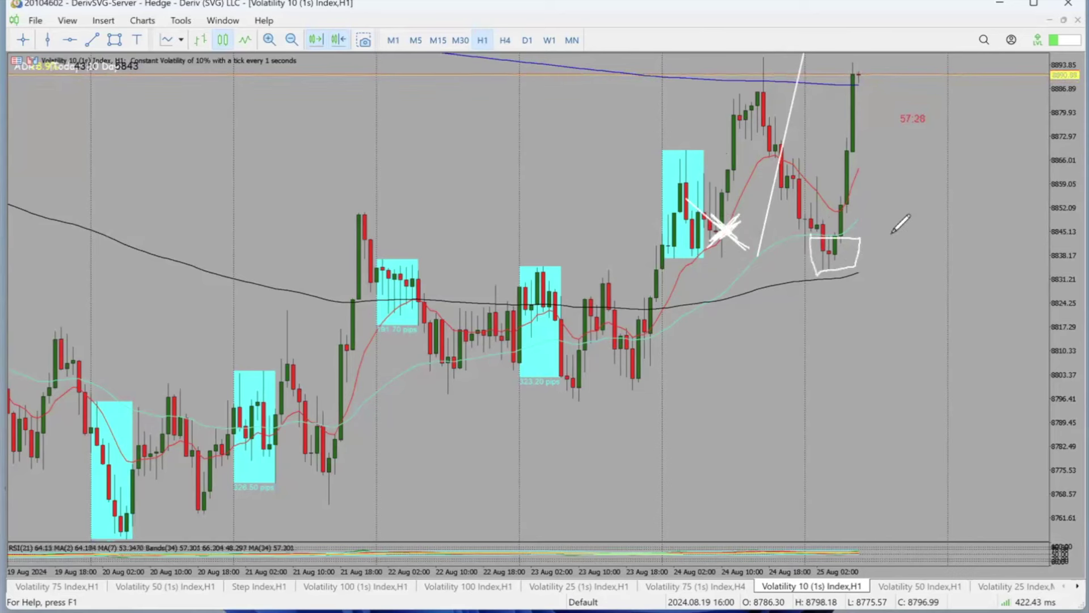
{"action": "left_click_drag", "start_coordinate": [709, 177], "coordinate": [737, 209]}
{"action": "mouse_move", "coordinate": [700, 170]}
{"action": "left_mouse_down"}
{"action": "mouse_move", "coordinate": [774, 212]}
{"action": "mouse_move", "coordinate": [823, 281]}
{"action": "left_mouse_up"}
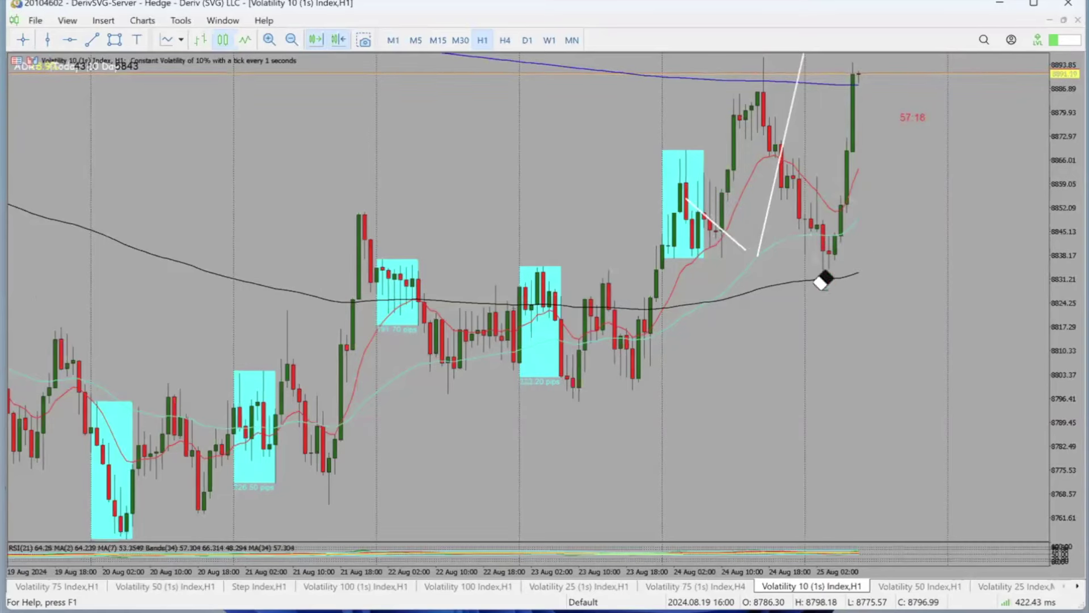
Step: Apply the BroeMboe NEW! template to the Volatility 10 (1s) Index H1 chart and clear the white annotations
{"action": "left_click", "coordinate": [286, 44]}
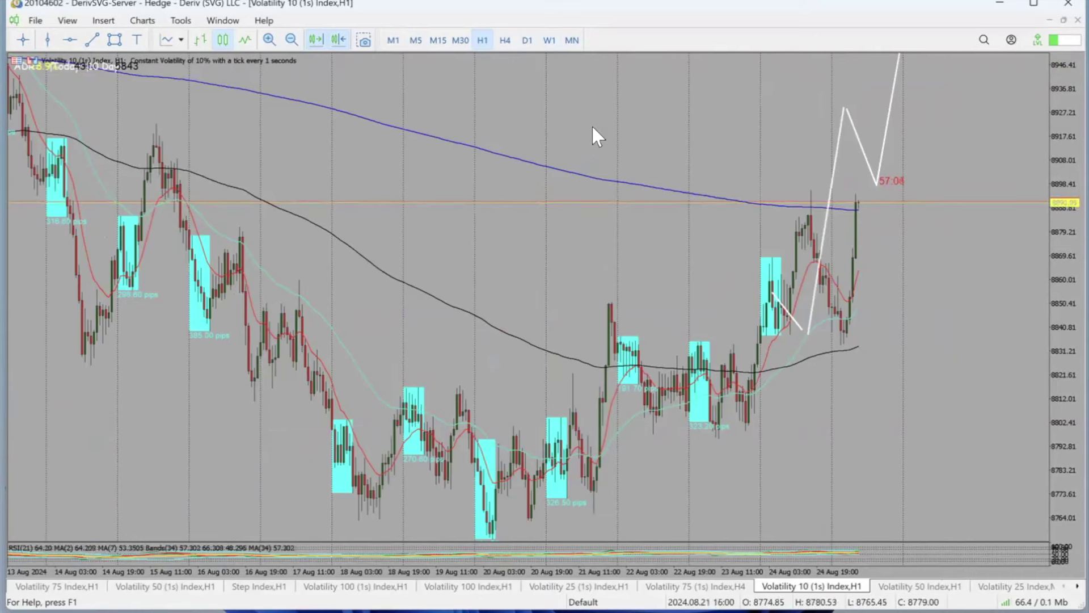
{"action": "left_click", "coordinate": [550, 43]}
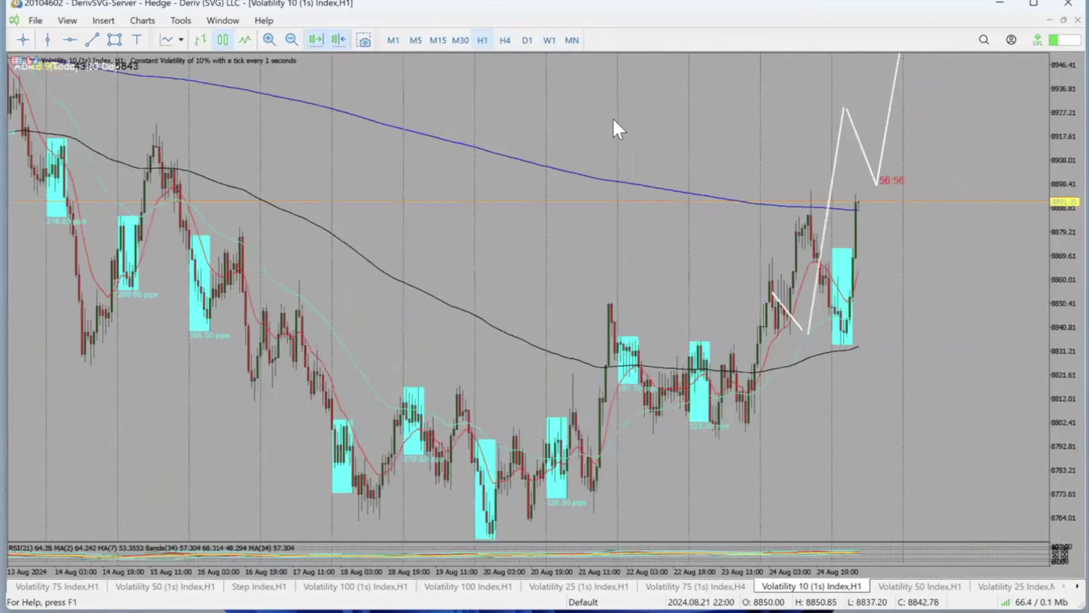
{"action": "right_click", "coordinate": [613, 120]}
{"action": "mouse_move", "coordinate": [737, 314]}
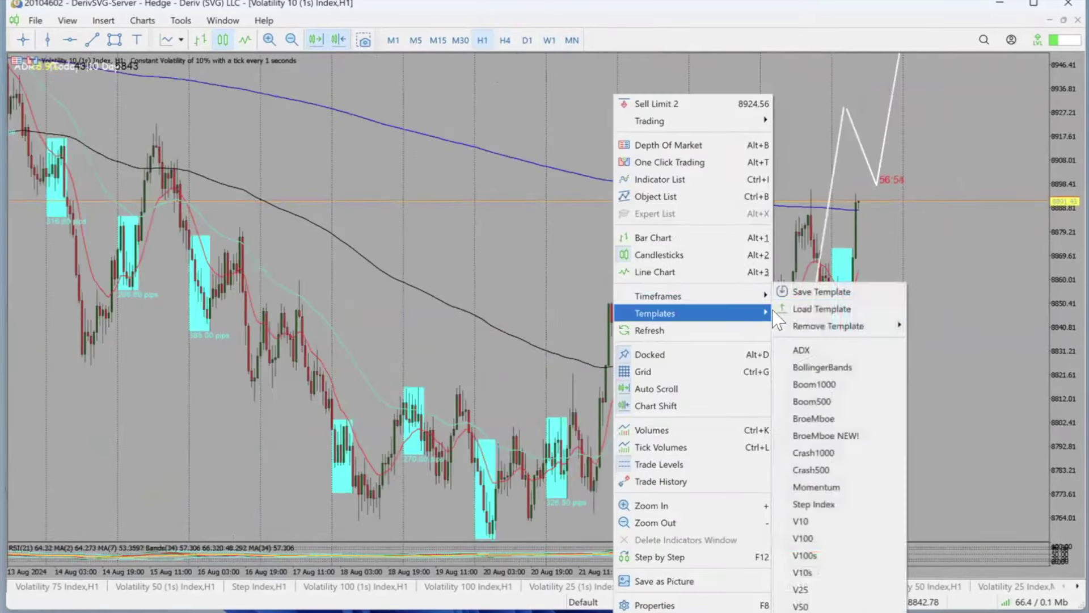
{"action": "left_click", "coordinate": [825, 434]}
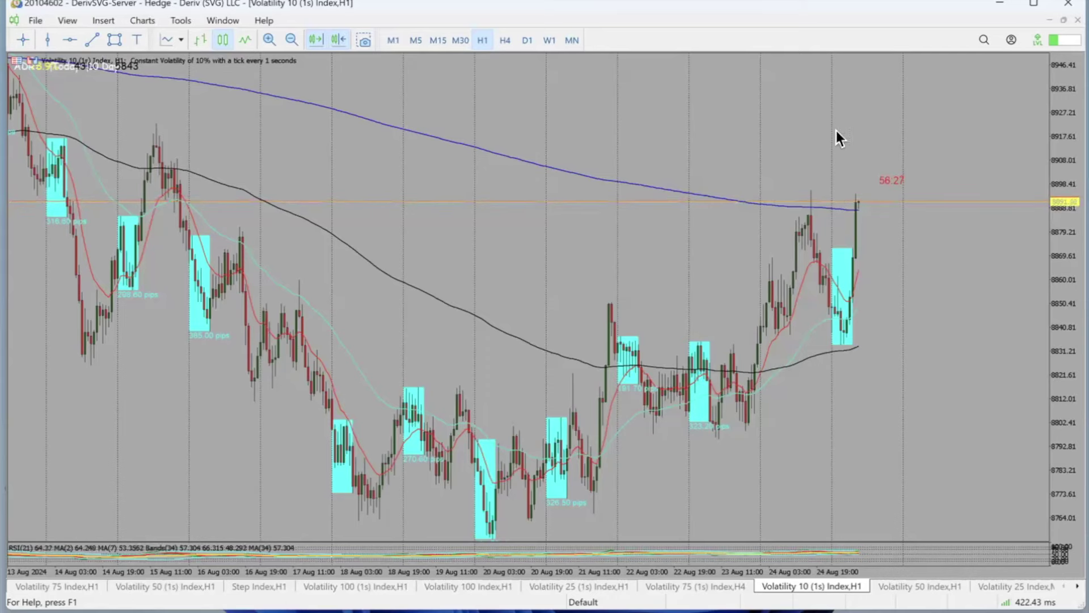
Step: Switch to the weekly timeframe, sketch a down arrow along the 2024 fall and a rising curve below the lows, and erase both
{"action": "left_click", "coordinate": [549, 40]}
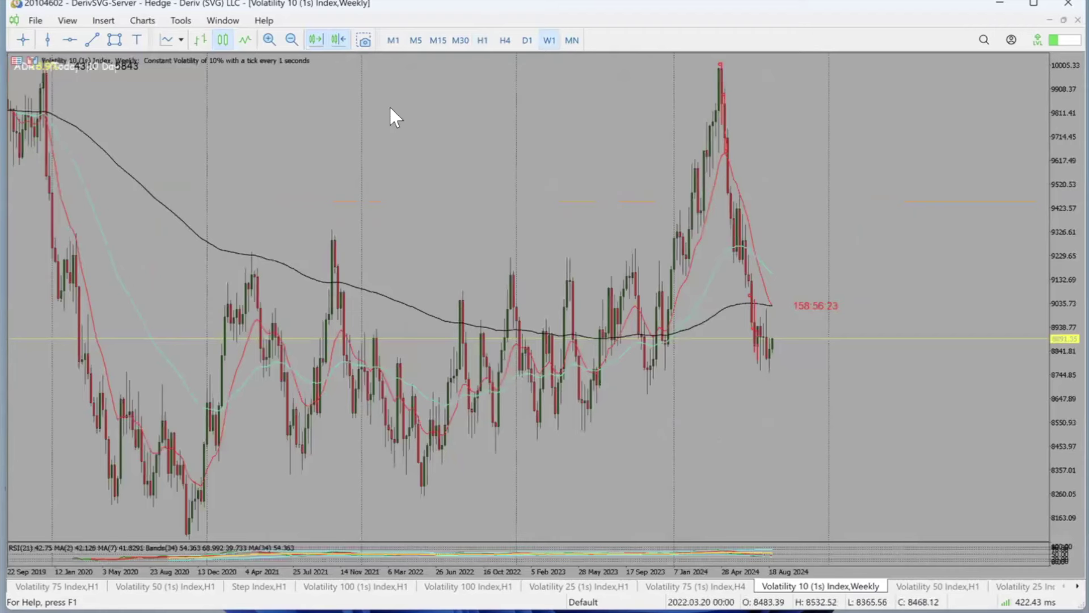
{"action": "left_click", "coordinate": [292, 40]}
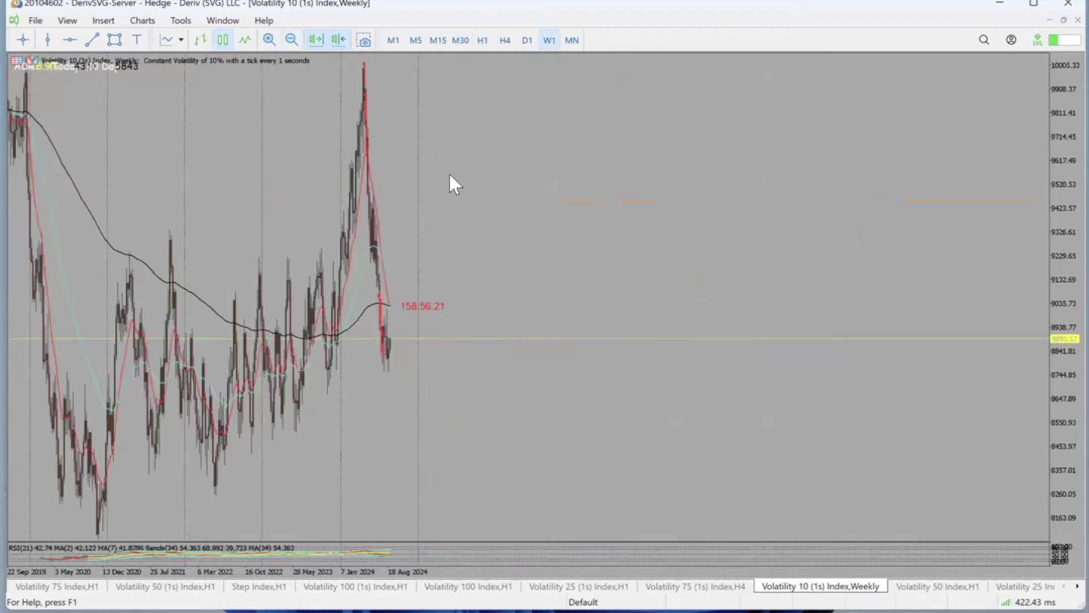
{"action": "left_click", "coordinate": [267, 42]}
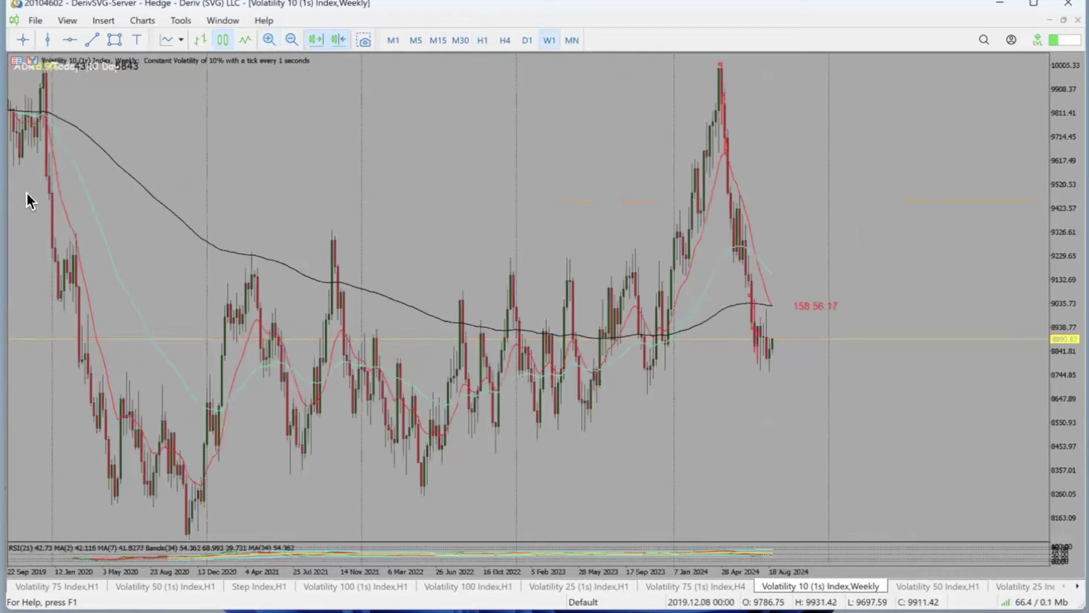
{"action": "left_click_drag", "start_coordinate": [736, 64], "coordinate": [754, 271]}
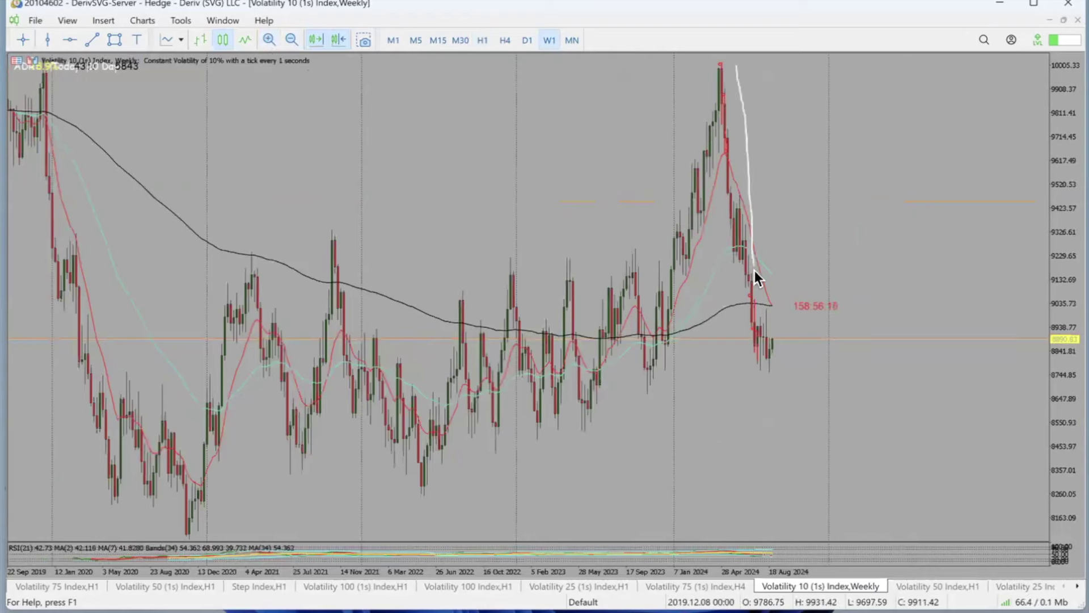
{"action": "left_click_drag", "start_coordinate": [781, 212], "coordinate": [782, 209]}
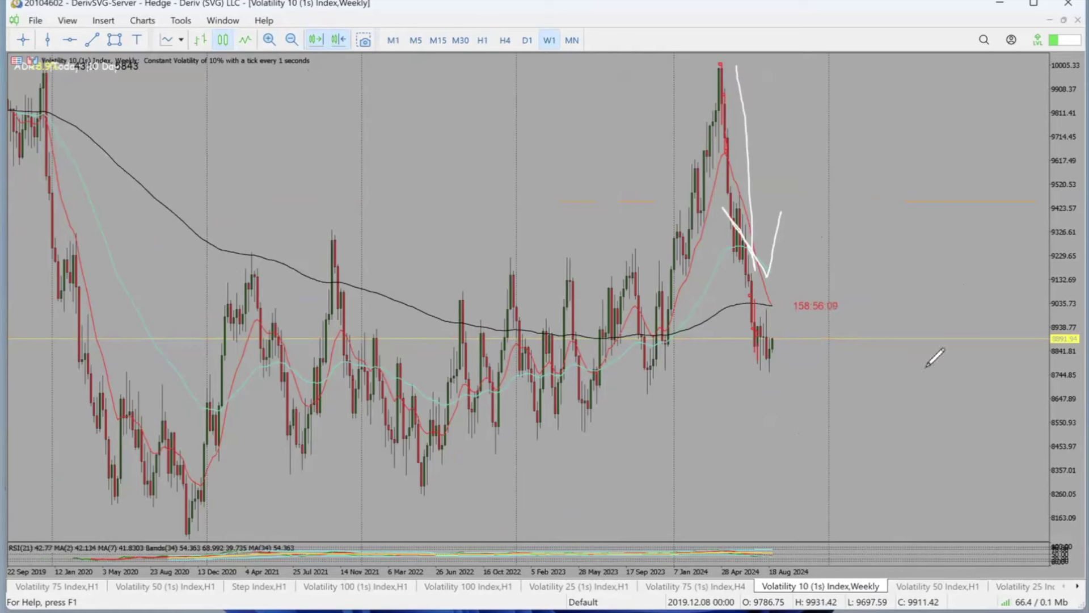
{"action": "mouse_move", "coordinate": [183, 541]}
{"action": "left_mouse_down"}
{"action": "mouse_move", "coordinate": [569, 472]}
{"action": "mouse_move", "coordinate": [967, 326]}
{"action": "left_mouse_up"}
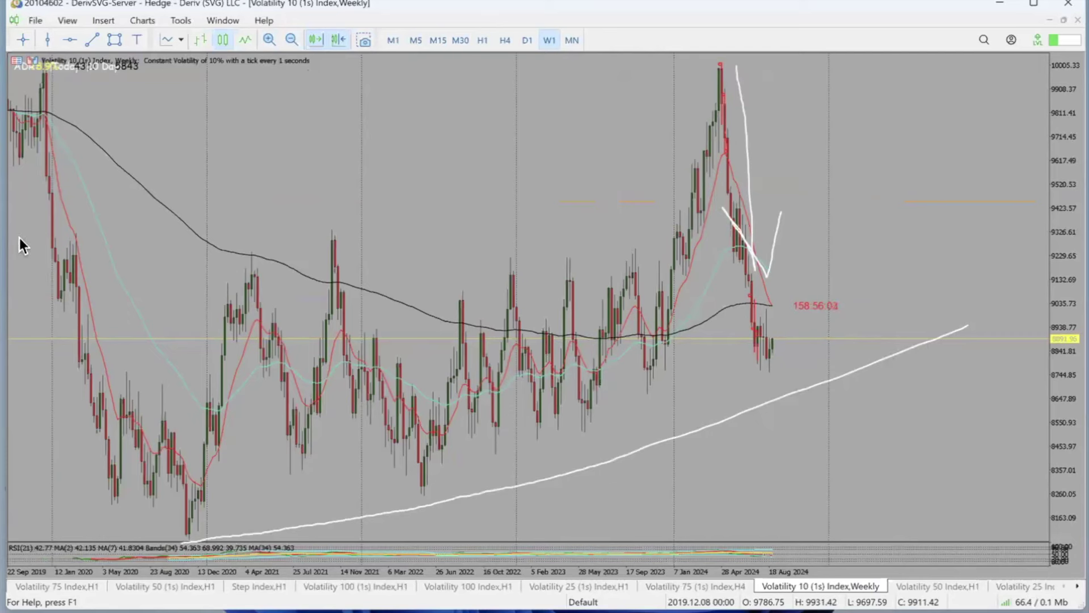
{"action": "left_click_drag", "start_coordinate": [683, 494], "coordinate": [769, 240]}
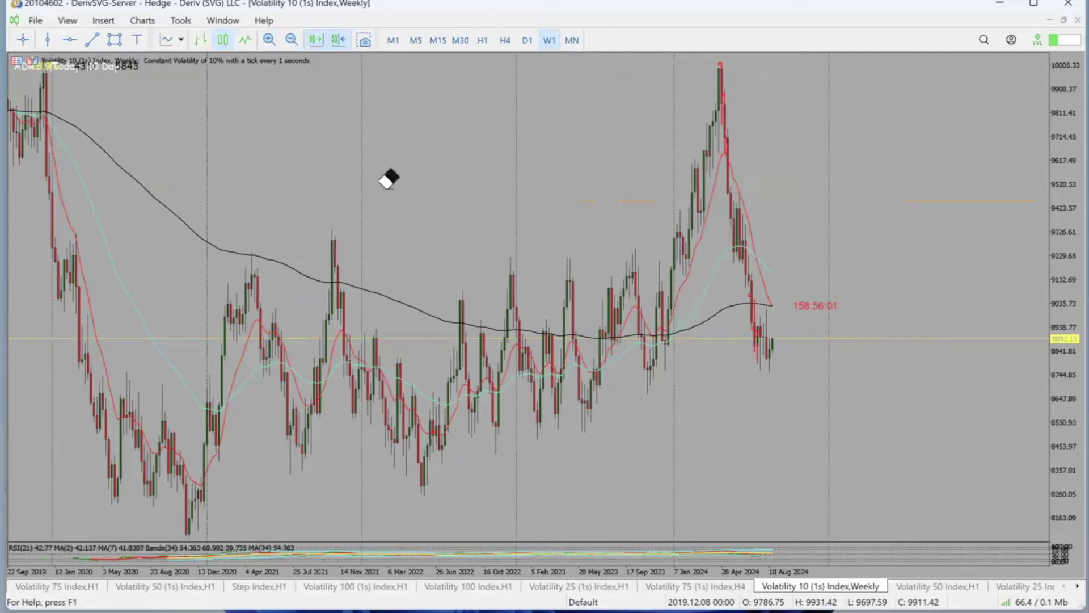
Step: Draw a rising trendline from the late-2020 low beneath the weekly lows and extend it well beyond the latest candle
{"action": "left_click", "coordinate": [91, 40]}
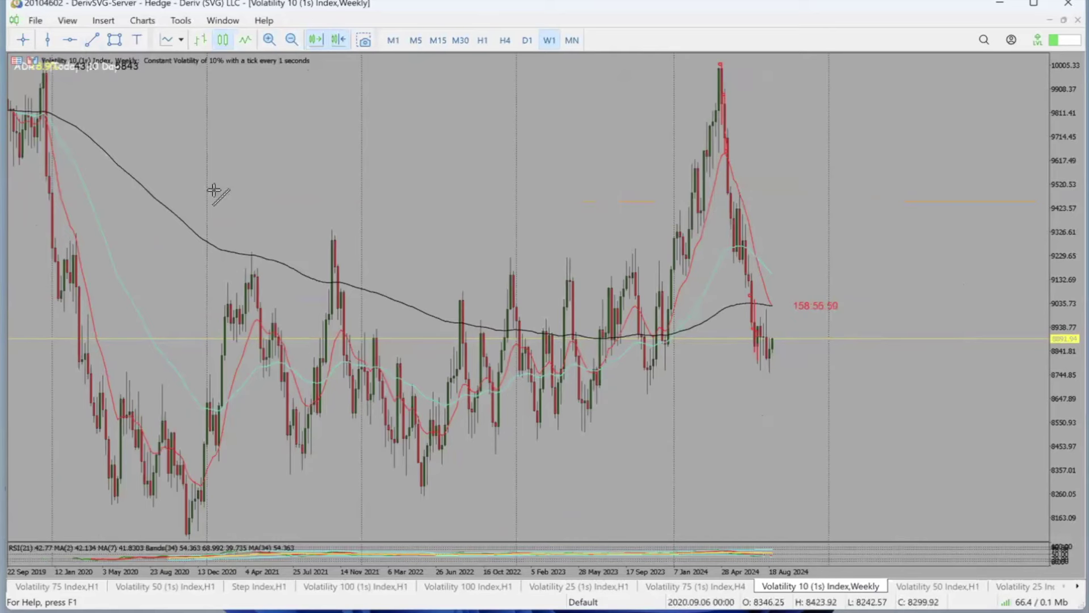
{"action": "mouse_move", "coordinate": [189, 538]}
{"action": "left_mouse_down"}
{"action": "mouse_move", "coordinate": [871, 367]}
{"action": "mouse_move", "coordinate": [855, 347]}
{"action": "left_mouse_up"}
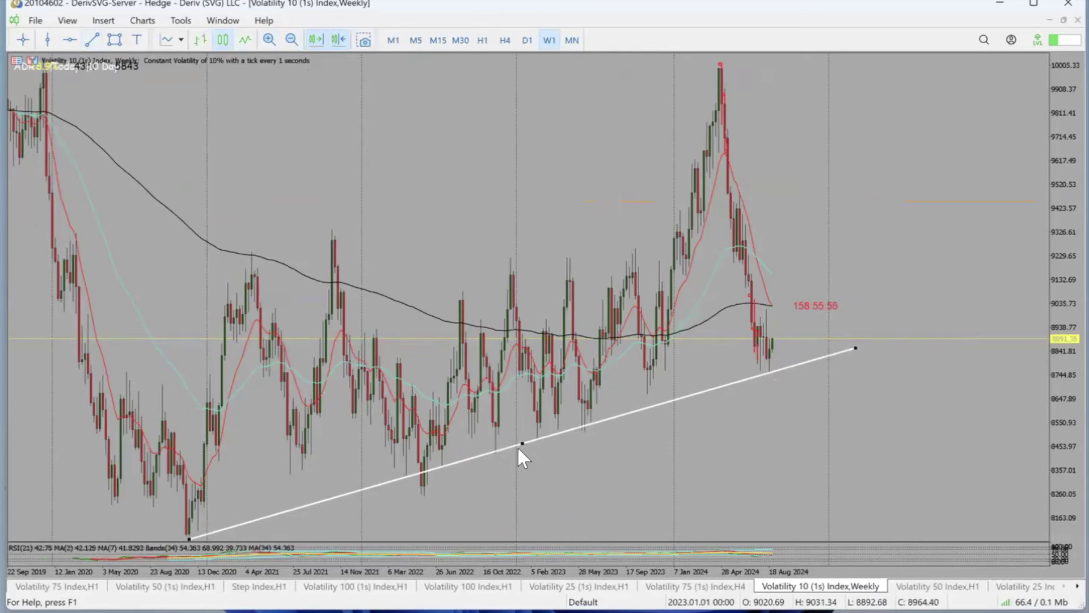
{"action": "left_click_drag", "start_coordinate": [856, 348], "coordinate": [787, 363]}
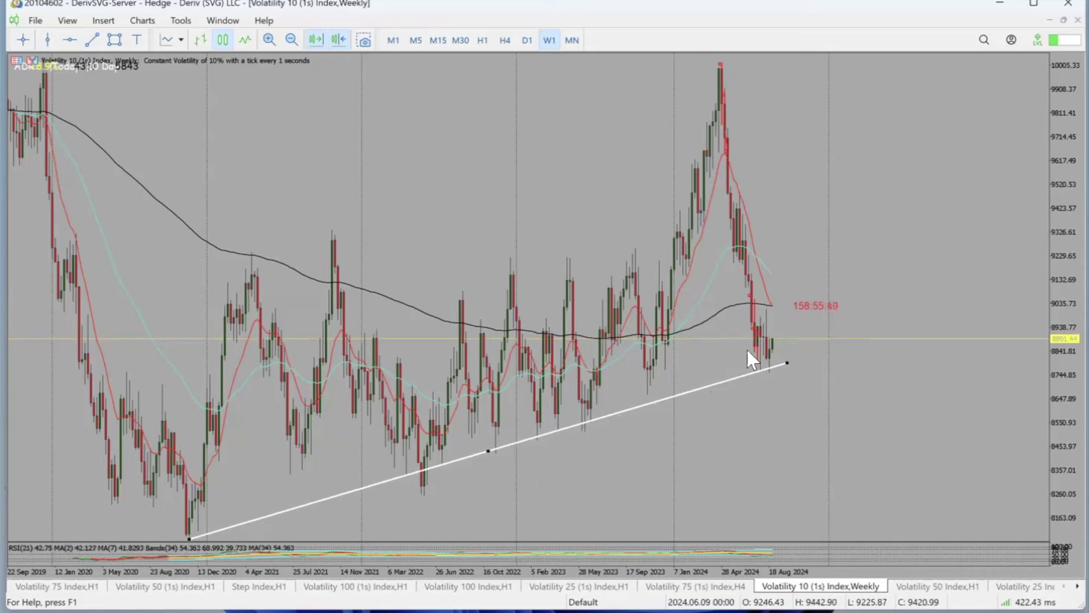
{"action": "double_click", "coordinate": [488, 448]}
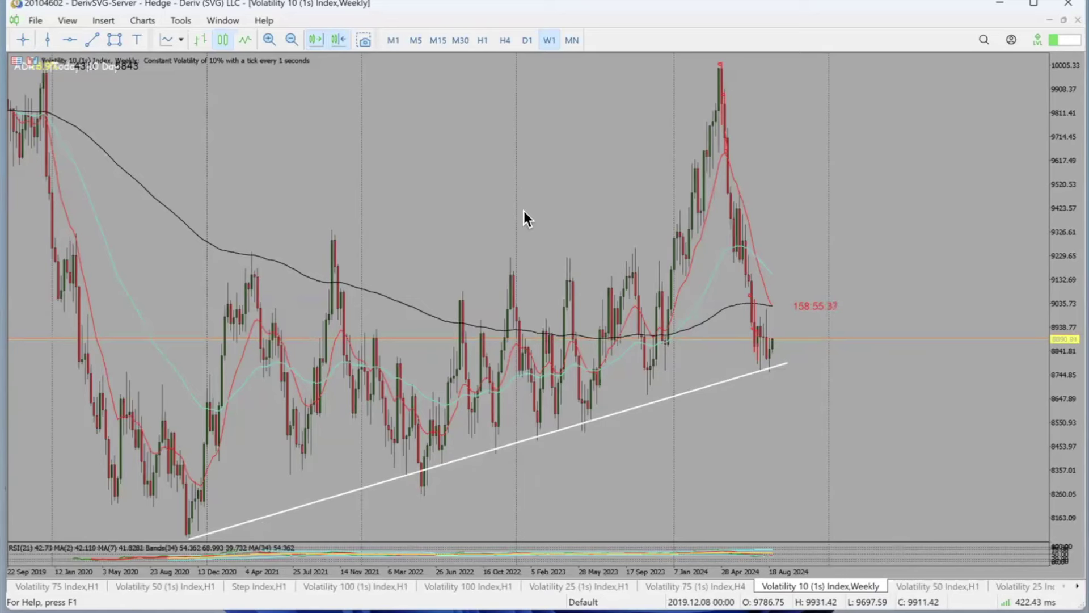
{"action": "double_click", "coordinate": [786, 363]}
{"action": "left_click_drag", "start_coordinate": [786, 363], "coordinate": [988, 306]}
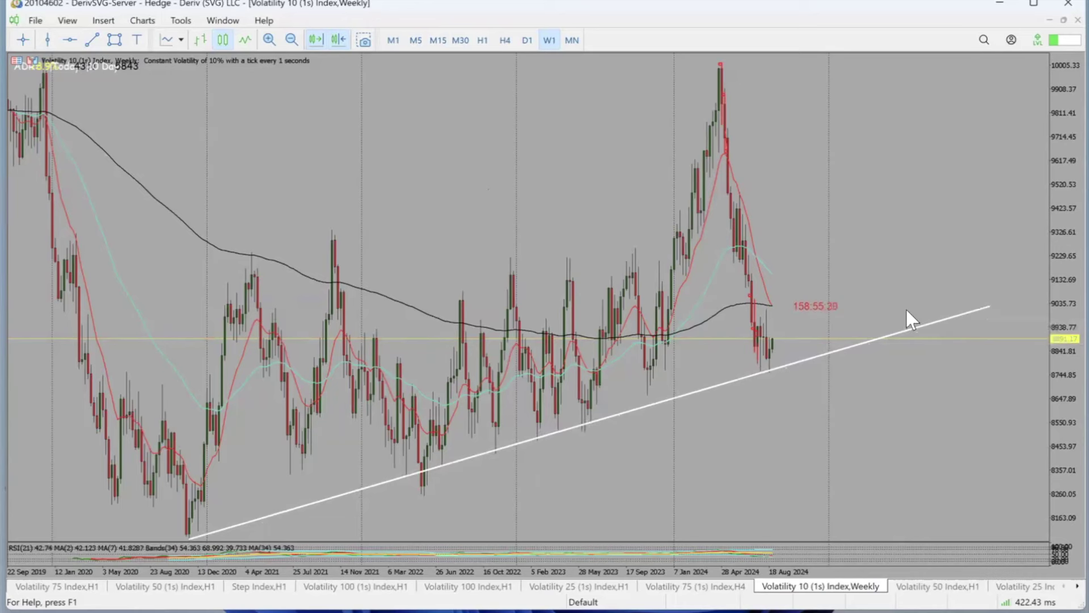
{"action": "mouse_move", "coordinate": [895, 336]}
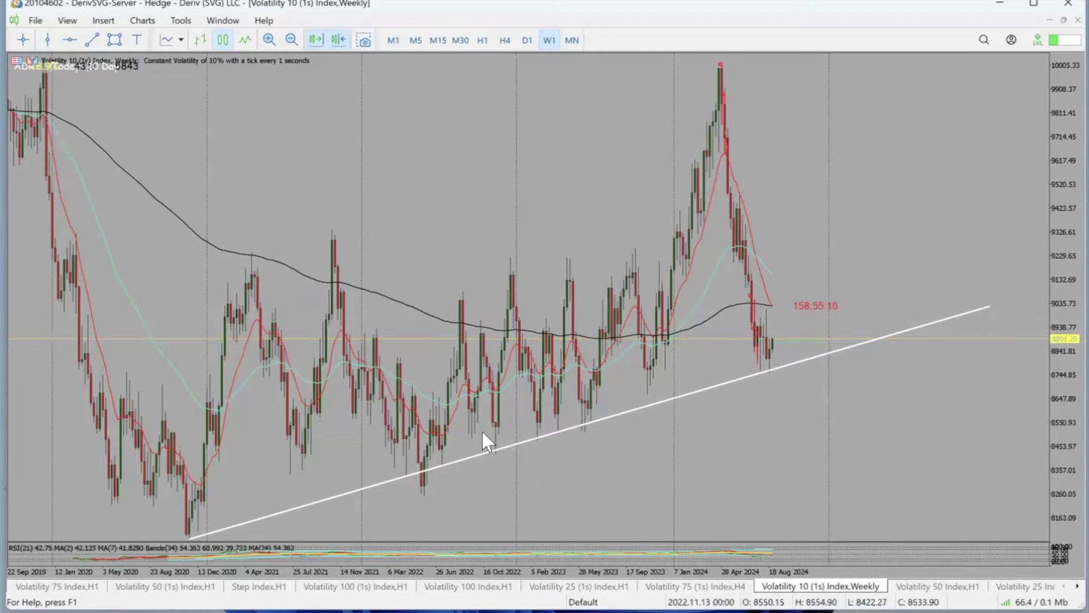
Step: Draw a rectangle across the 2020 lows where the weekly trendline begins
{"action": "left_click", "coordinate": [114, 40]}
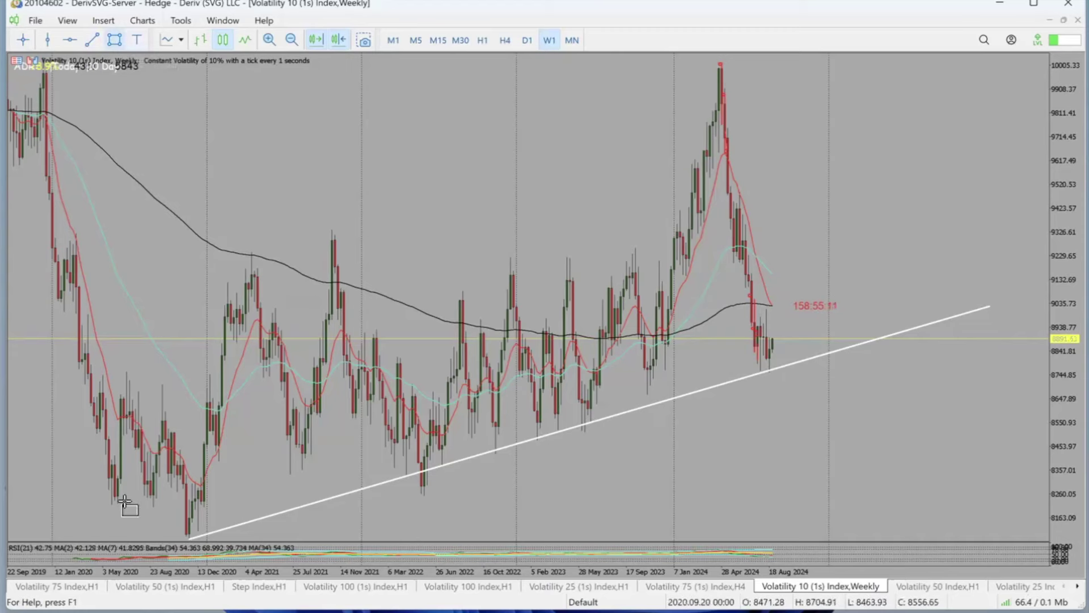
{"action": "left_click_drag", "start_coordinate": [93, 503], "coordinate": [230, 539]}
{"action": "left_click_drag", "start_coordinate": [244, 523], "coordinate": [246, 524]}
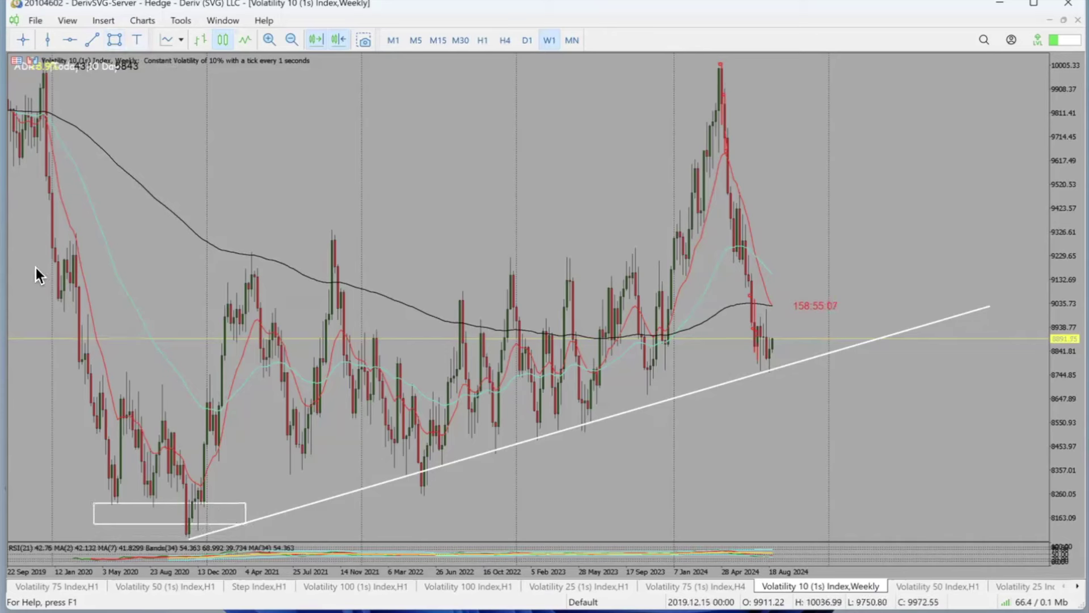
Step: Sketch a rising arrow above the weekly candles toward the 2024 peak and erase it
{"action": "mouse_move", "coordinate": [199, 292]}
{"action": "left_mouse_down"}
{"action": "mouse_move", "coordinate": [664, 139]}
{"action": "mouse_move", "coordinate": [689, 113]}
{"action": "mouse_move", "coordinate": [655, 199]}
{"action": "left_mouse_up"}
{"action": "left_click_drag", "start_coordinate": [686, 118], "coordinate": [614, 130]}
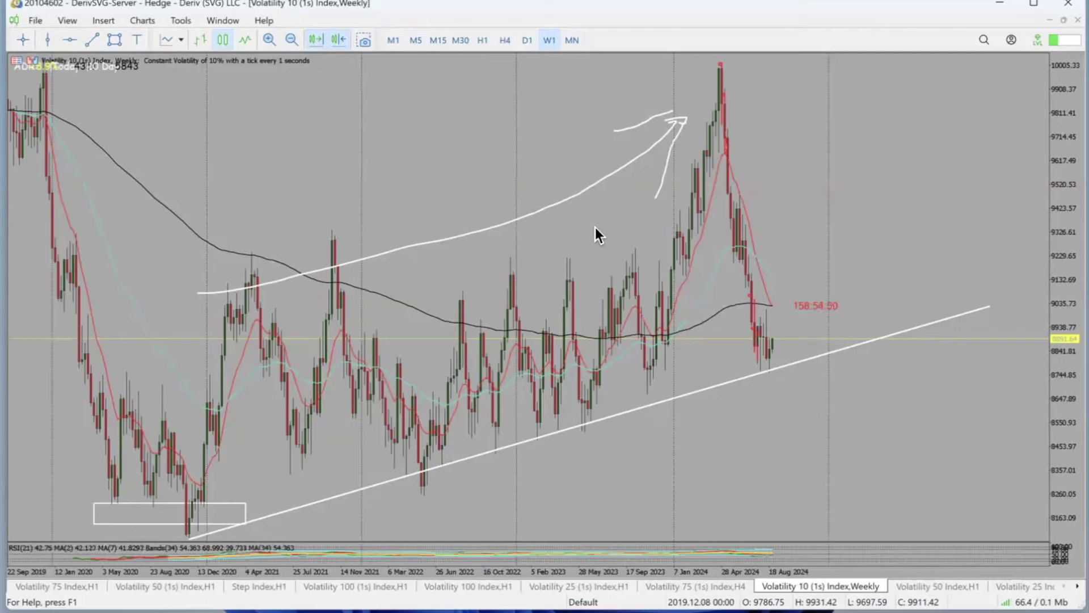
{"action": "left_click", "coordinate": [638, 146]}
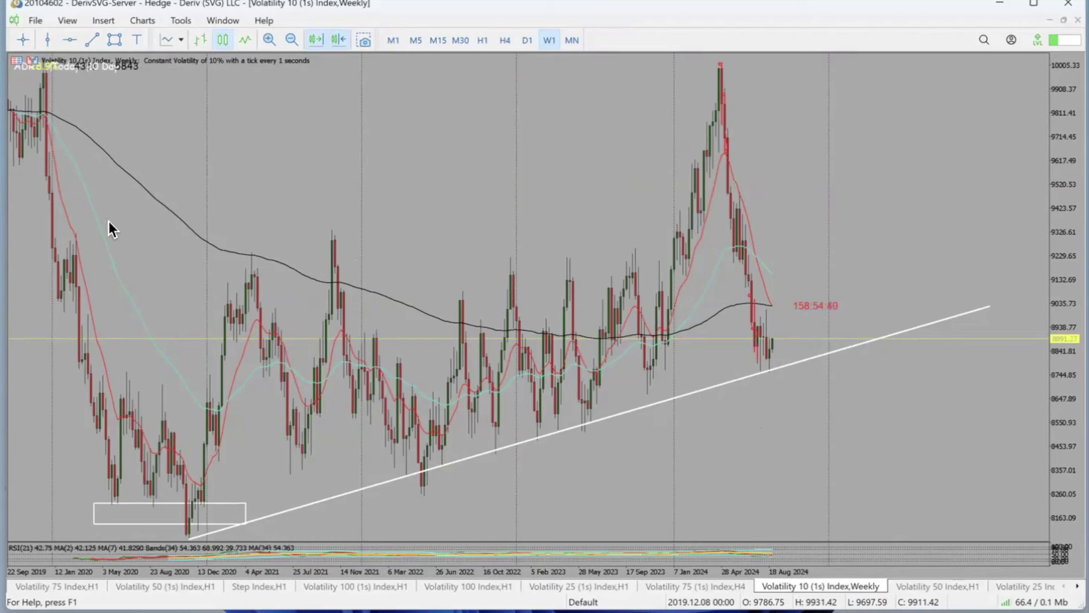
{"action": "left_click", "coordinate": [815, 172]}
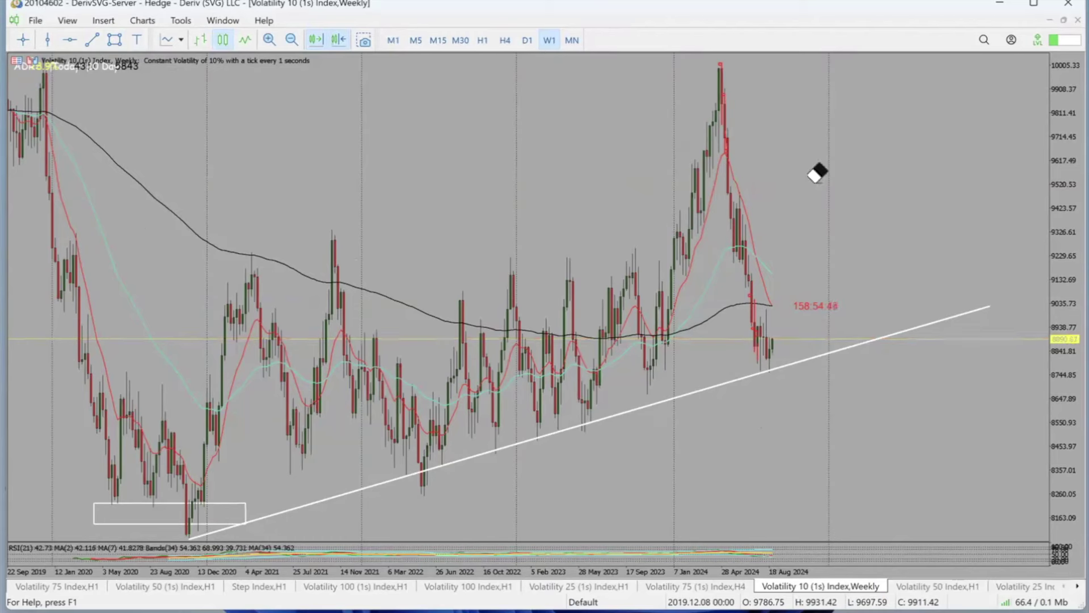
Step: Switch to the daily timeframe and draw a rectangle across the April 2024 peak
{"action": "left_click", "coordinate": [528, 44]}
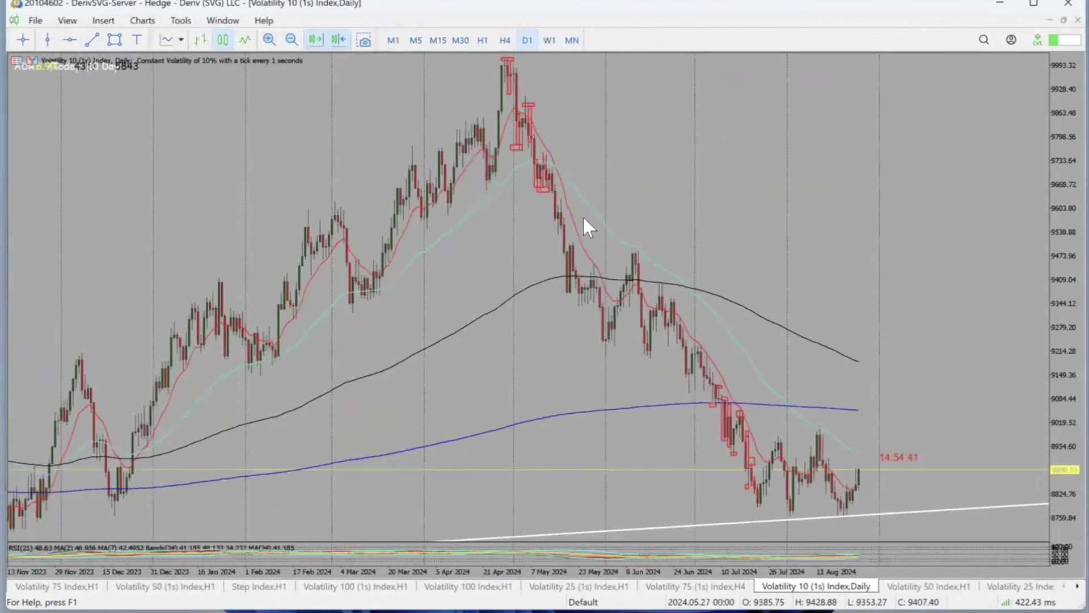
{"action": "left_click", "coordinate": [292, 40]}
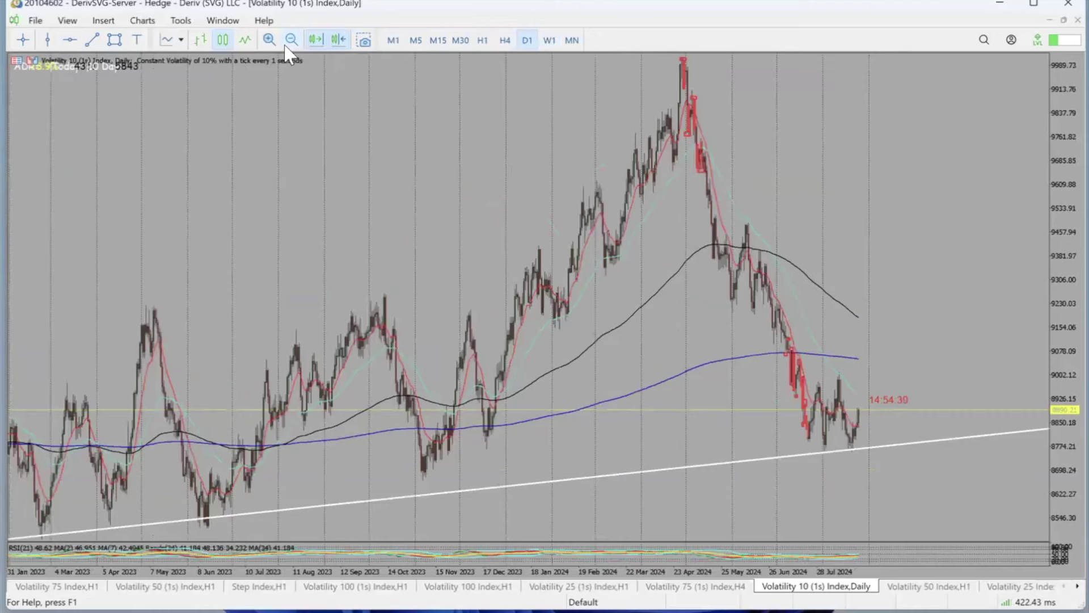
{"action": "left_click", "coordinate": [269, 39]}
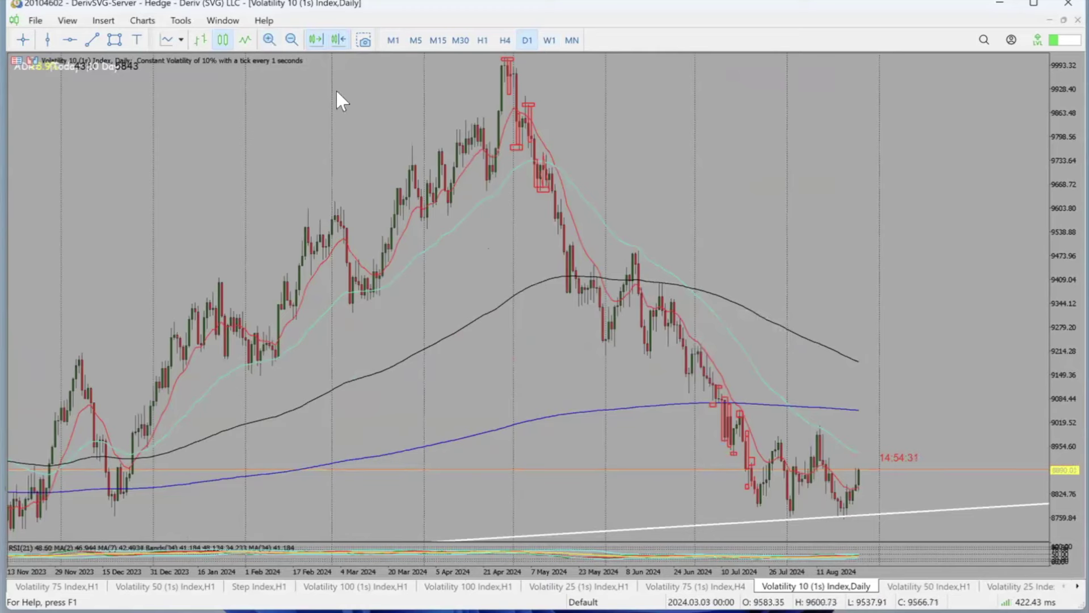
{"action": "left_click", "coordinate": [114, 39]}
{"action": "mouse_move", "coordinate": [401, 112]}
{"action": "left_mouse_down"}
{"action": "mouse_move", "coordinate": [511, 102]}
{"action": "mouse_move", "coordinate": [564, 68]}
{"action": "mouse_move", "coordinate": [577, 88]}
{"action": "left_mouse_up"}
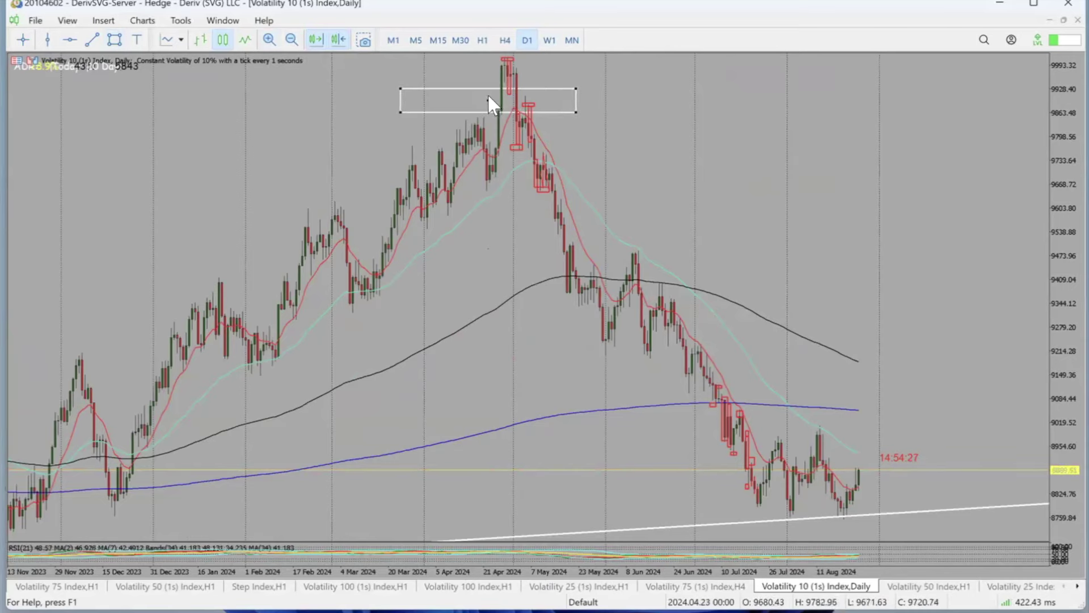
Step: Circle the boxed 2020 lows, sketch a curve rising toward the 2024 peak, and draw a large cross over the middle of the daily chart
{"action": "left_click", "coordinate": [292, 39]}
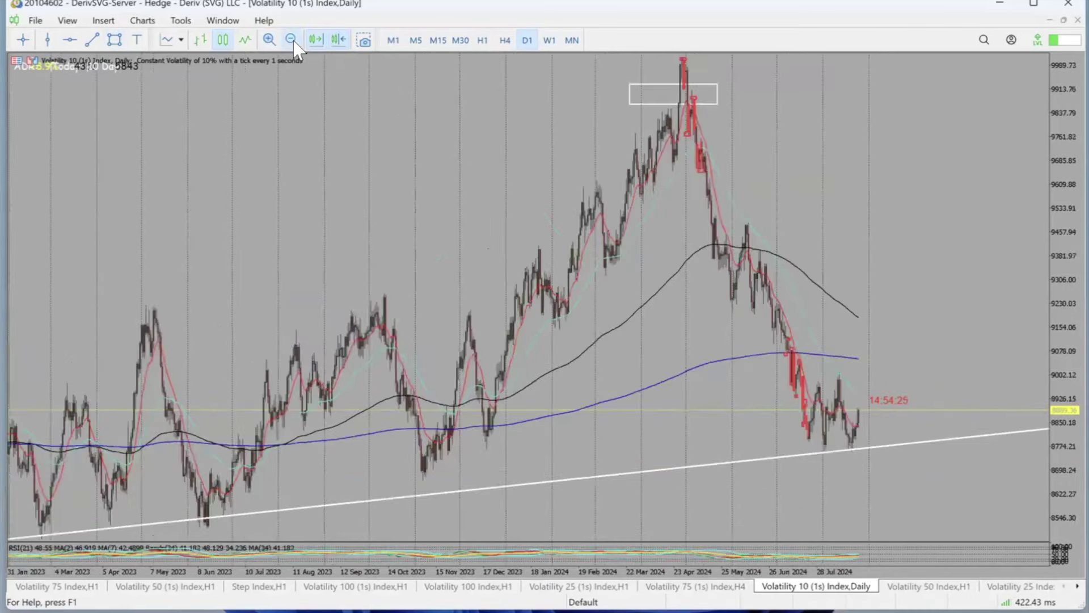
{"action": "left_click", "coordinate": [292, 39]}
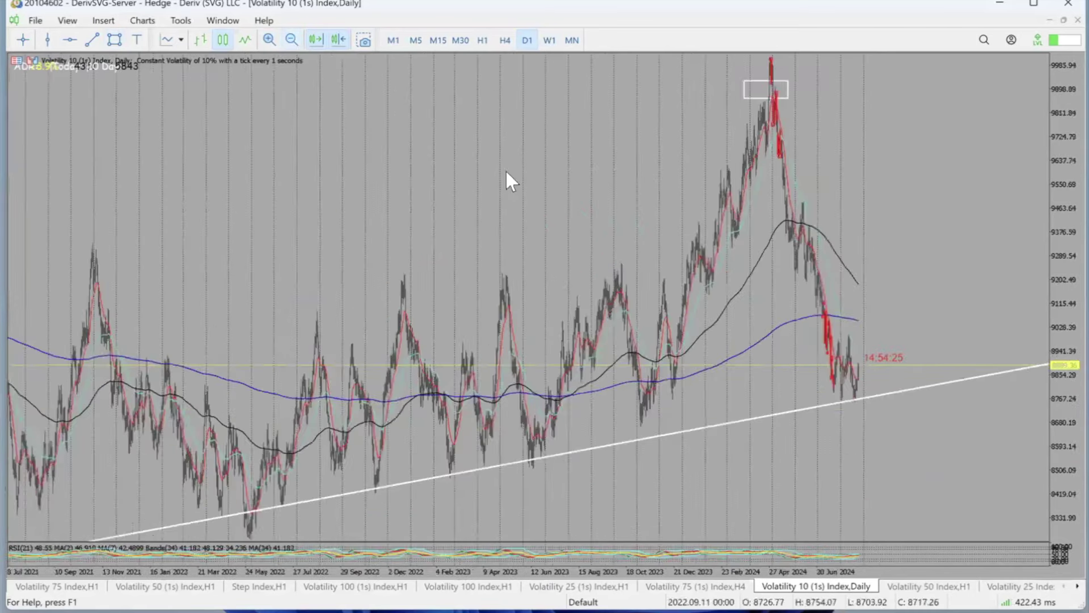
{"action": "left_click", "coordinate": [292, 39]}
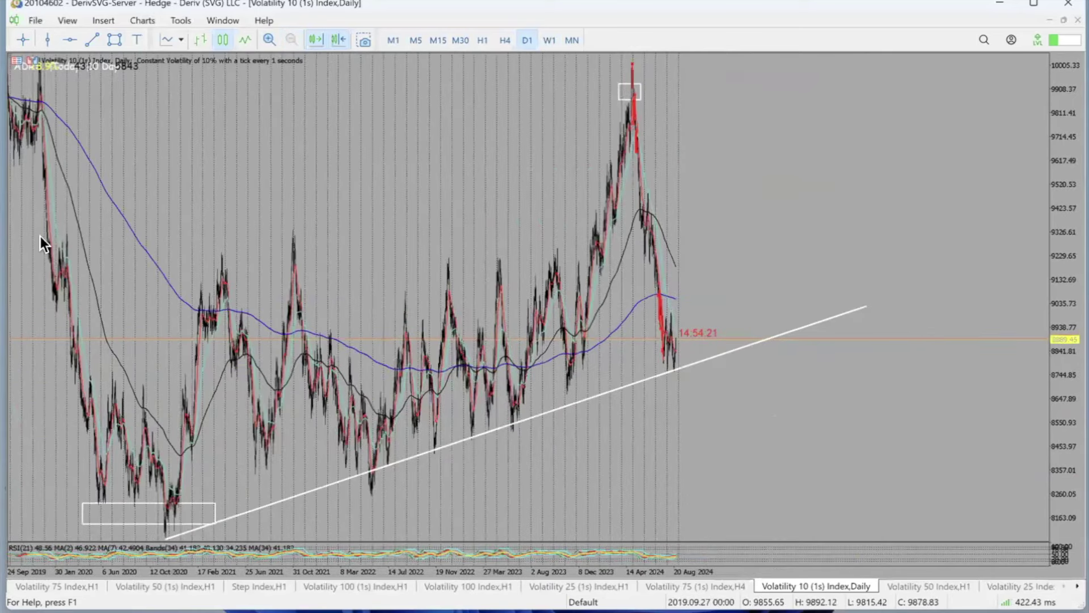
{"action": "mouse_move", "coordinate": [222, 444]}
{"action": "left_mouse_down"}
{"action": "mouse_move", "coordinate": [90, 461]}
{"action": "mouse_move", "coordinate": [227, 444]}
{"action": "left_mouse_up"}
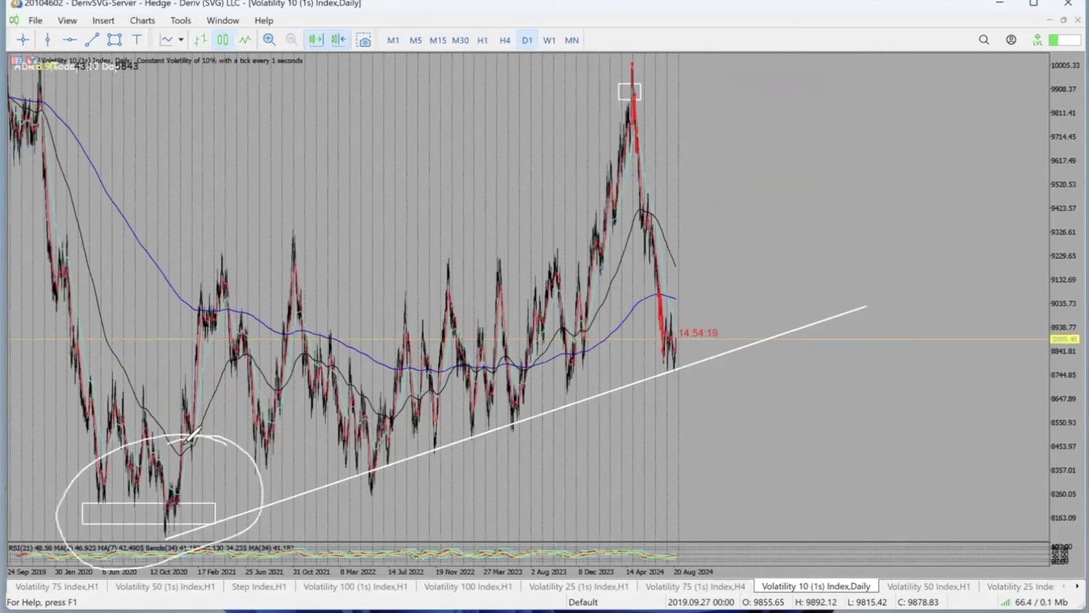
{"action": "mouse_move", "coordinate": [122, 482]}
{"action": "left_mouse_down"}
{"action": "mouse_move", "coordinate": [272, 439]}
{"action": "mouse_move", "coordinate": [546, 324]}
{"action": "mouse_move", "coordinate": [612, 185]}
{"action": "left_mouse_up"}
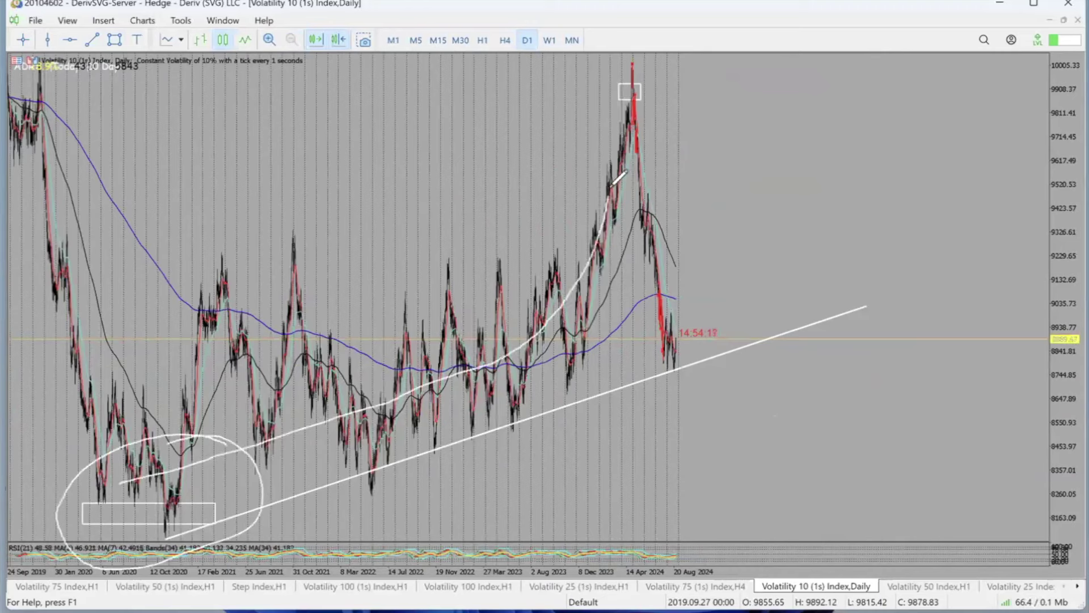
{"action": "left_click_drag", "start_coordinate": [516, 170], "coordinate": [366, 515]}
{"action": "left_click_drag", "start_coordinate": [298, 294], "coordinate": [523, 436]}
Step: Circle the boxed 2024 peak, sketch a downward arrow beside the fall, and erase all freehand marks from the daily chart
{"action": "mouse_move", "coordinate": [680, 54]}
{"action": "left_mouse_down"}
{"action": "mouse_move", "coordinate": [590, 71]}
{"action": "mouse_move", "coordinate": [703, 63]}
{"action": "left_mouse_up"}
{"action": "mouse_move", "coordinate": [659, 133]}
{"action": "left_mouse_down"}
{"action": "mouse_move", "coordinate": [722, 287]}
{"action": "mouse_move", "coordinate": [738, 229]}
{"action": "left_mouse_up"}
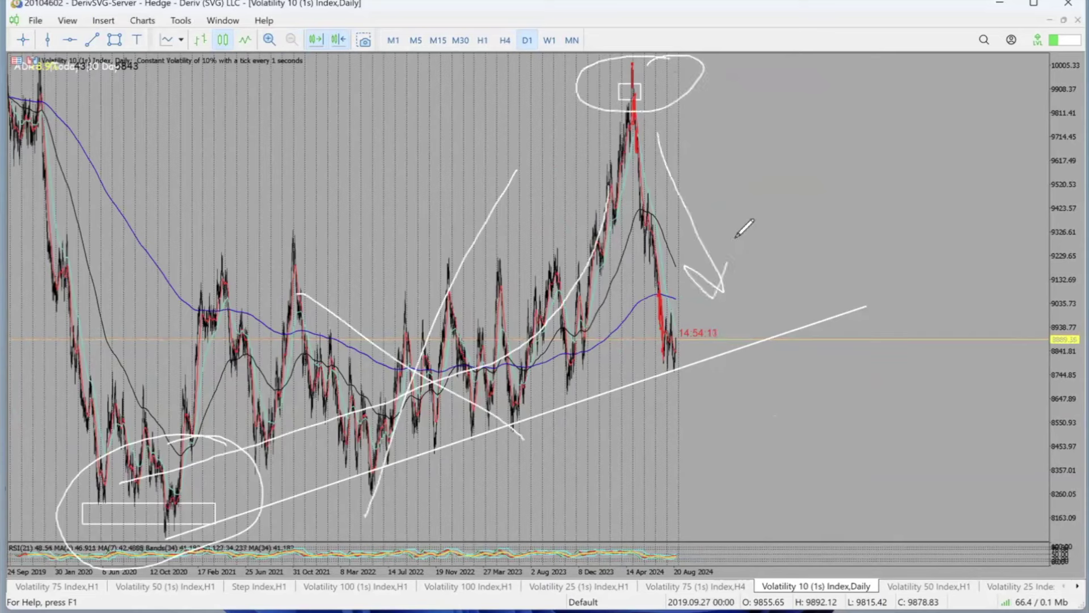
{"action": "mouse_move", "coordinate": [15, 273]}
{"action": "left_mouse_down"}
{"action": "mouse_move", "coordinate": [117, 275]}
{"action": "mouse_move", "coordinate": [445, 389]}
{"action": "mouse_move", "coordinate": [202, 522]}
{"action": "left_mouse_up"}
{"action": "left_click", "coordinate": [716, 239]}
{"action": "left_click_drag", "start_coordinate": [719, 239], "coordinate": [703, 53]}
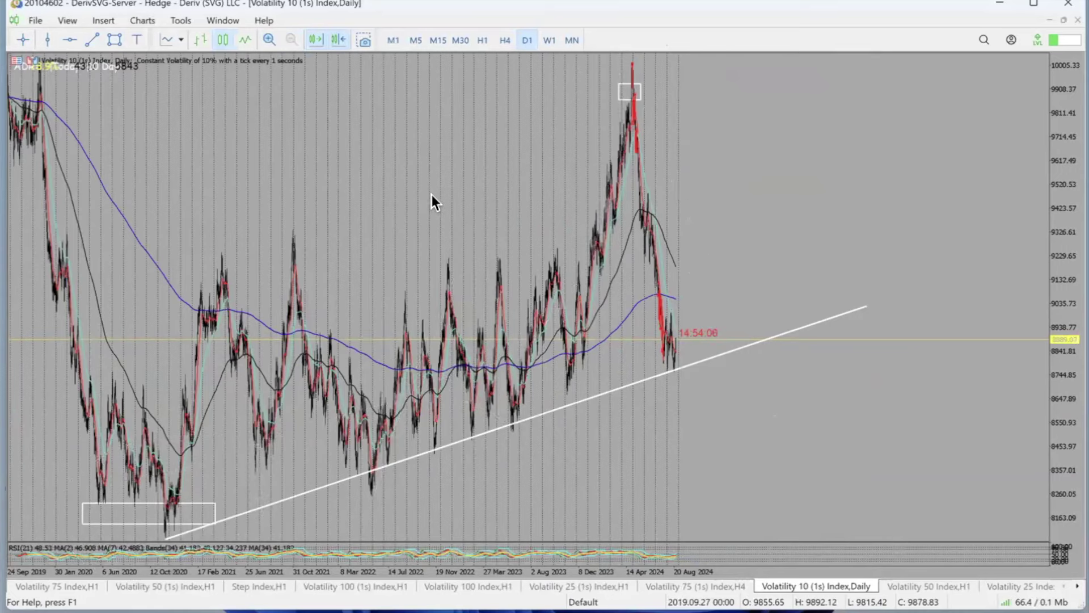
{"action": "left_click", "coordinate": [270, 40]}
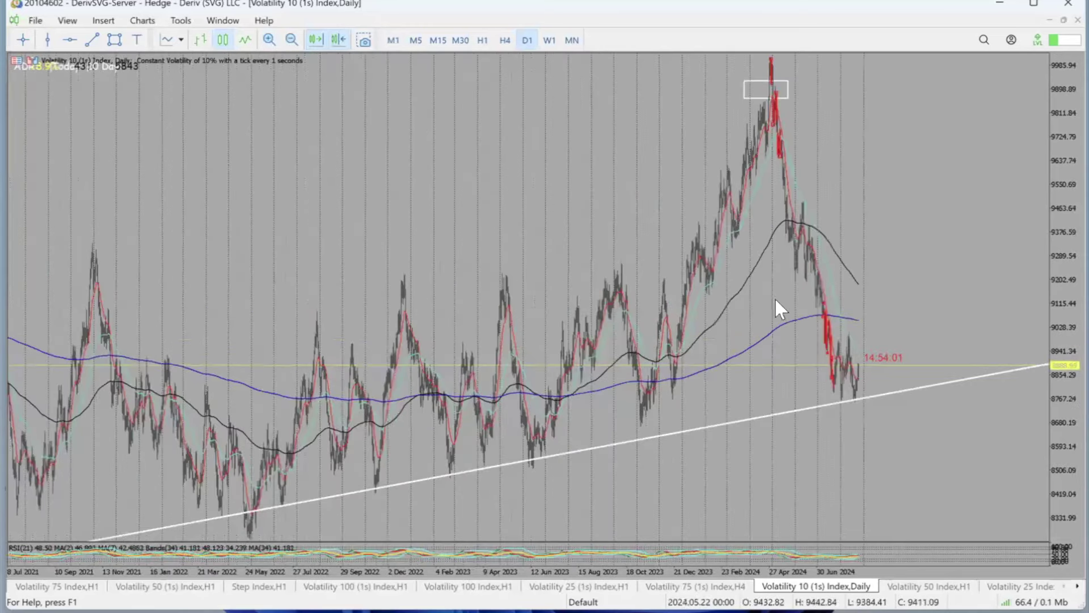
{"action": "left_click", "coordinate": [269, 41]}
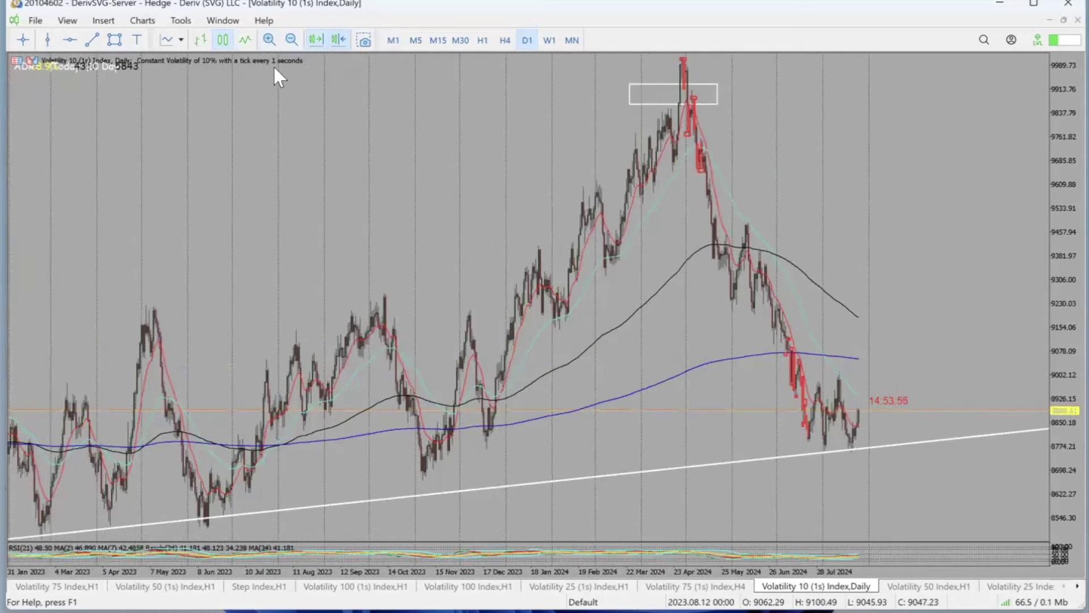
Step: Sketch two slanted freehand strokes across the two steep falling legs after the 2024 peak on the daily chart
{"action": "left_click", "coordinate": [270, 40]}
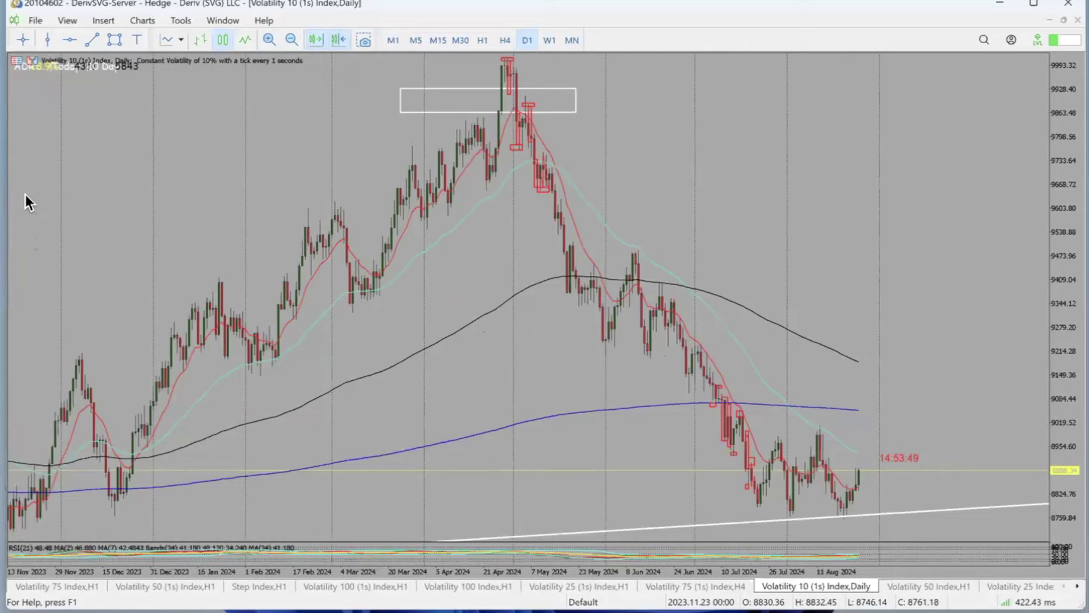
{"action": "left_click_drag", "start_coordinate": [504, 281], "coordinate": [632, 158]}
{"action": "left_click_drag", "start_coordinate": [655, 468], "coordinate": [843, 250]}
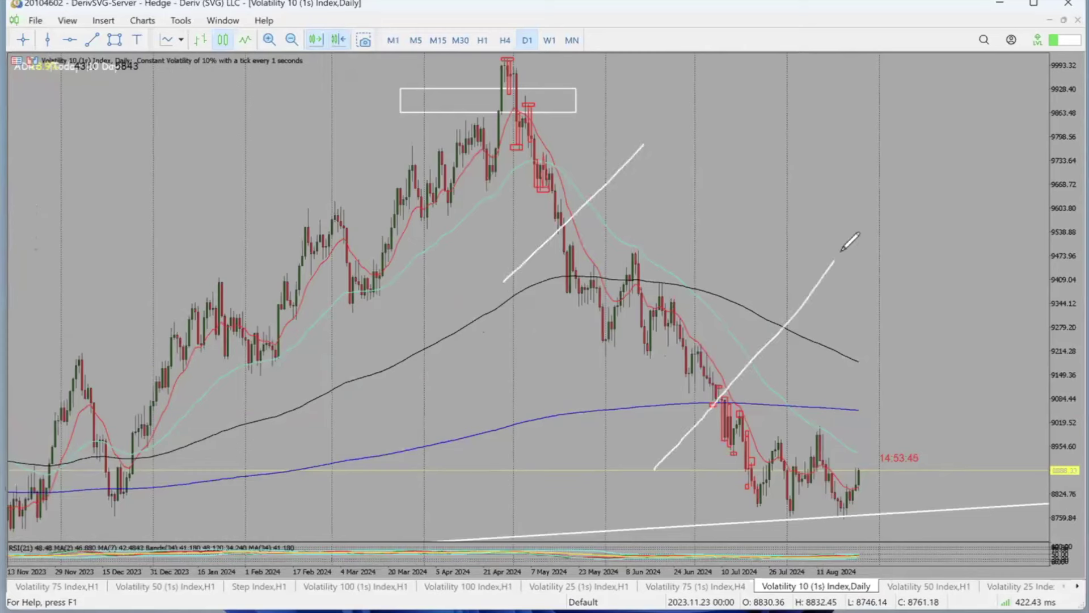
Step: Trace a zigzag from the 2024 peak into a range on the trendline, add an arrow breaking below it, and erase the marks
{"action": "mouse_move", "coordinate": [442, 169]}
{"action": "left_mouse_down"}
{"action": "mouse_move", "coordinate": [477, 105]}
{"action": "mouse_move", "coordinate": [511, 71]}
{"action": "mouse_move", "coordinate": [582, 347]}
{"action": "mouse_move", "coordinate": [611, 296]}
{"action": "mouse_move", "coordinate": [649, 328]}
{"action": "mouse_move", "coordinate": [670, 323]}
{"action": "mouse_move", "coordinate": [702, 271]}
{"action": "mouse_move", "coordinate": [735, 508]}
{"action": "mouse_move", "coordinate": [786, 502]}
{"action": "mouse_move", "coordinate": [877, 457]}
{"action": "mouse_move", "coordinate": [938, 499]}
{"action": "left_mouse_up"}
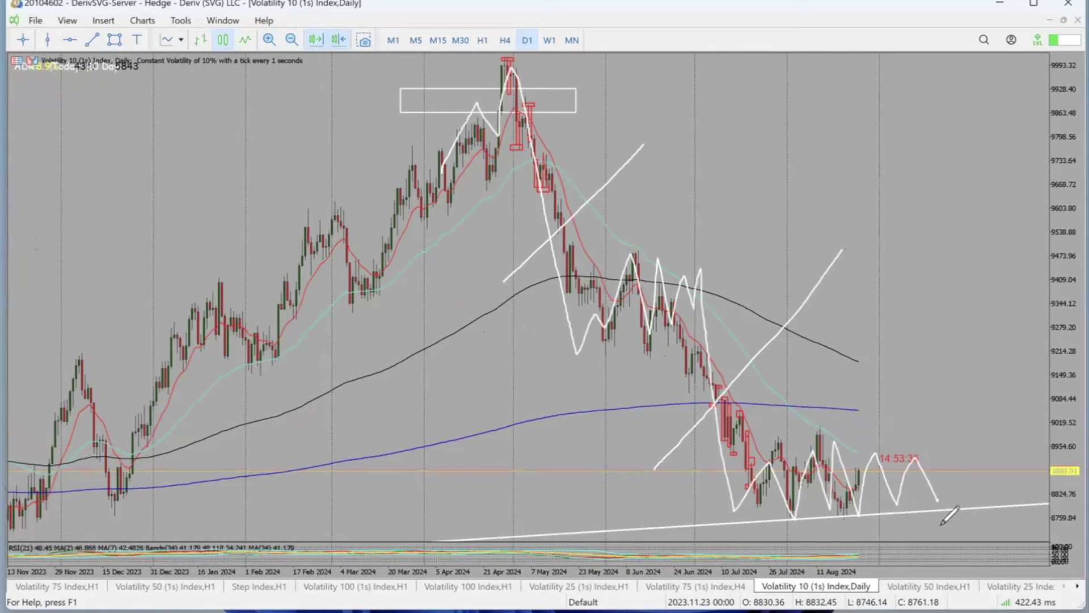
{"action": "mouse_move", "coordinate": [939, 498]}
{"action": "left_mouse_down"}
{"action": "mouse_move", "coordinate": [990, 593]}
{"action": "mouse_move", "coordinate": [964, 563]}
{"action": "mouse_move", "coordinate": [979, 580]}
{"action": "mouse_move", "coordinate": [1008, 508]}
{"action": "left_mouse_up"}
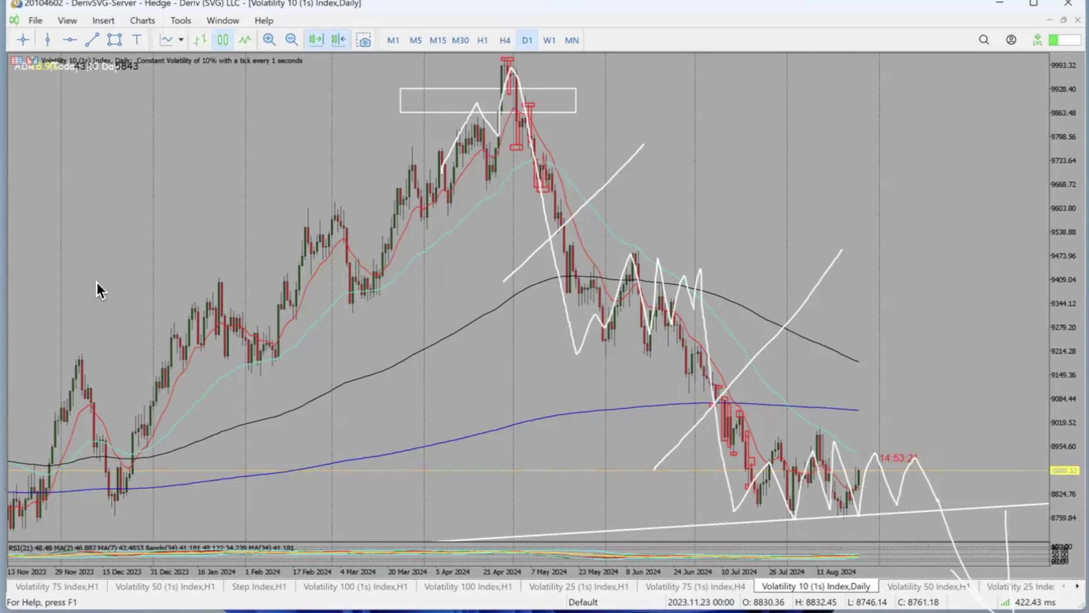
{"action": "mouse_move", "coordinate": [861, 456]}
{"action": "left_mouse_down"}
{"action": "mouse_move", "coordinate": [1007, 569]}
{"action": "mouse_move", "coordinate": [450, 85]}
{"action": "left_mouse_up"}
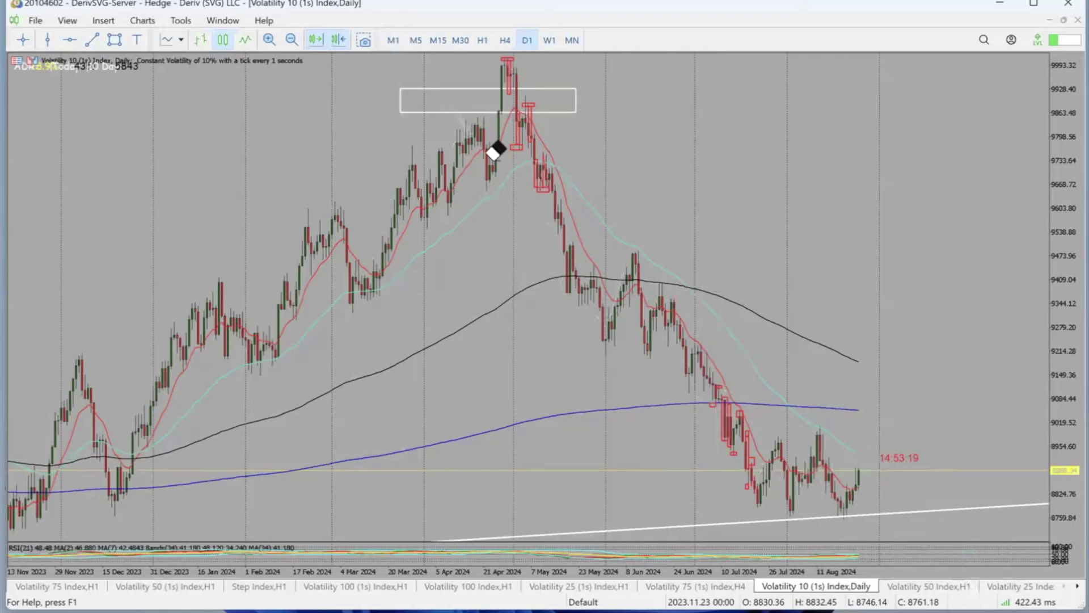
Step: On the weekly timeframe, draw a second trendline from the November 2023 low, rising slightly to pass beneath the current candles
{"action": "left_click", "coordinate": [547, 41]}
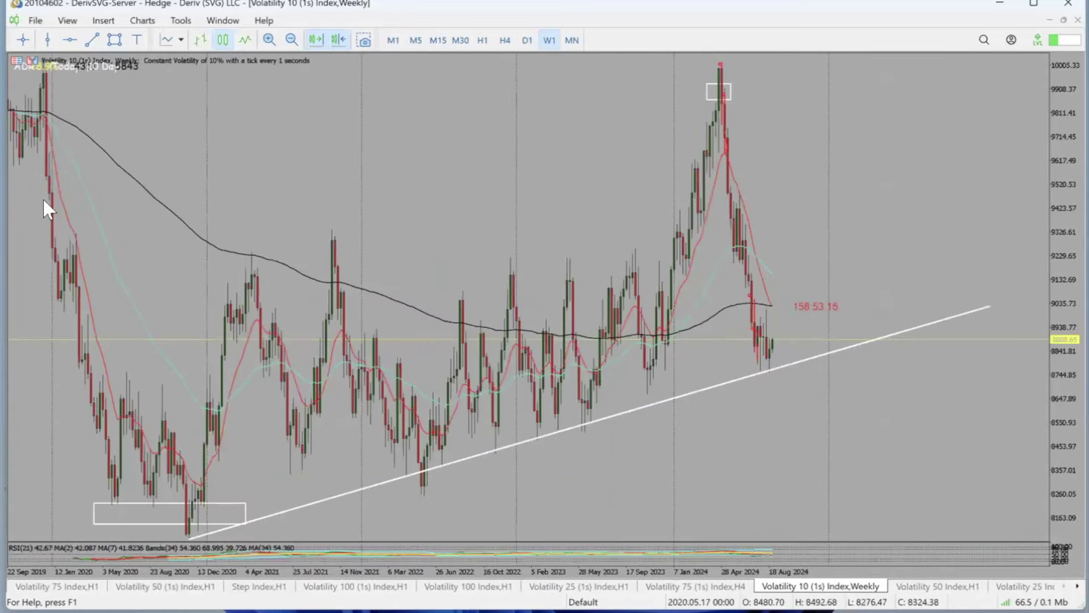
{"action": "left_click", "coordinate": [92, 40]}
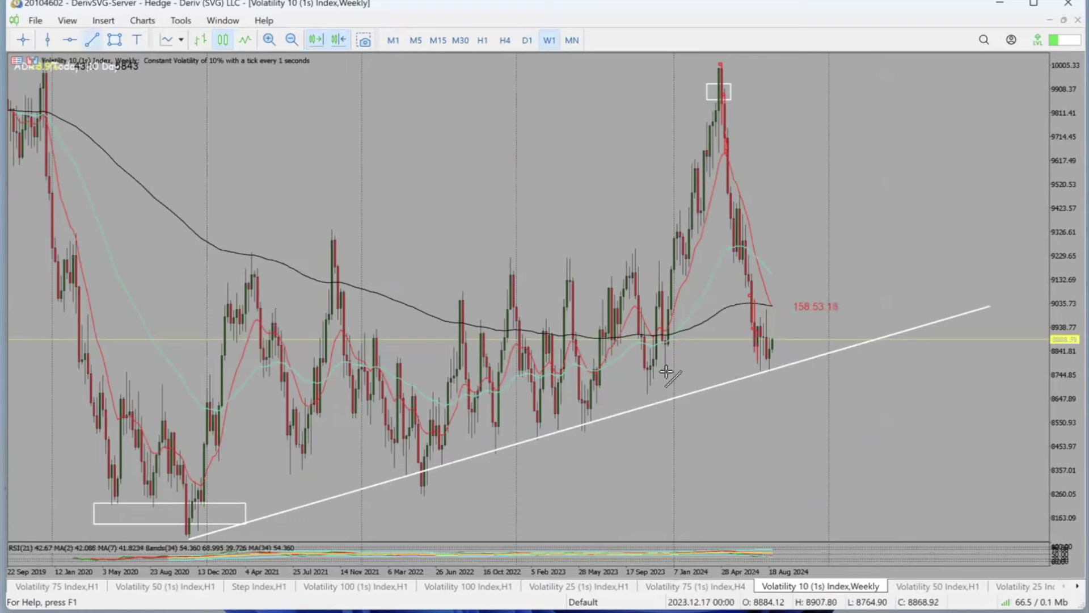
{"action": "left_click_drag", "start_coordinate": [645, 393], "coordinate": [862, 383]}
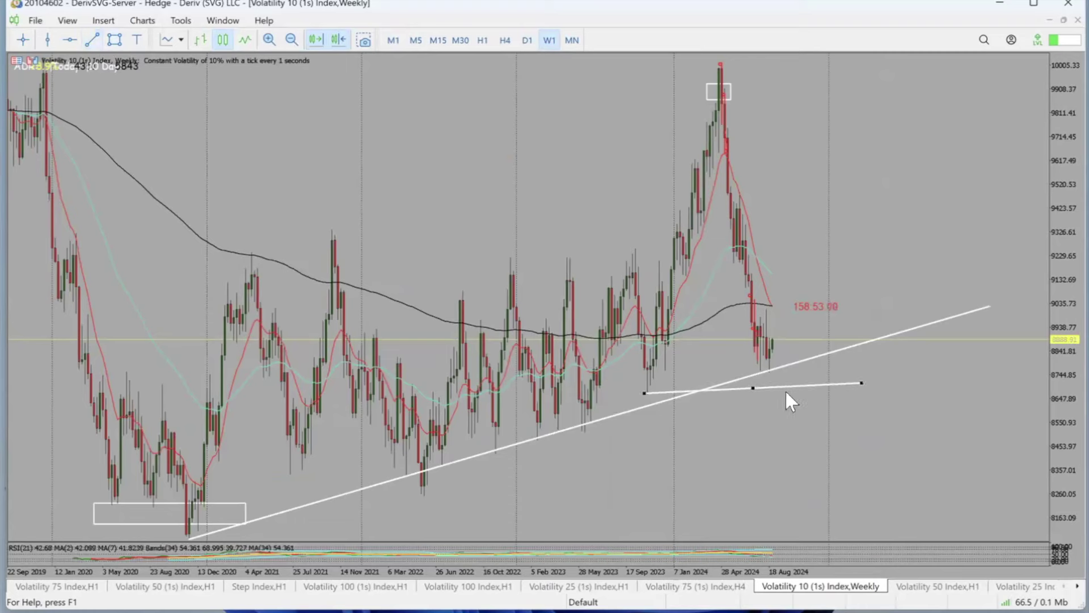
{"action": "left_click", "coordinate": [740, 412]}
Step: Switch to the daily timeframe, sketch a falling zigzag ending in an arrow at the rising trendline, and erase it
{"action": "left_click", "coordinate": [528, 41]}
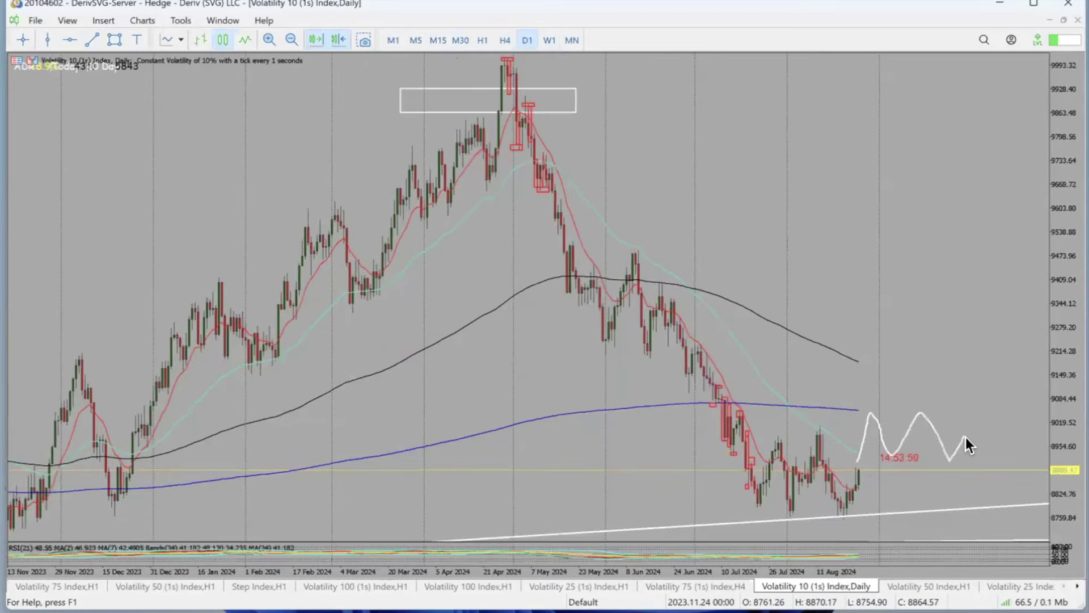
{"action": "mouse_move", "coordinate": [991, 495]}
{"action": "left_mouse_down"}
{"action": "mouse_move", "coordinate": [1022, 532]}
{"action": "mouse_move", "coordinate": [1033, 462]}
{"action": "left_mouse_up"}
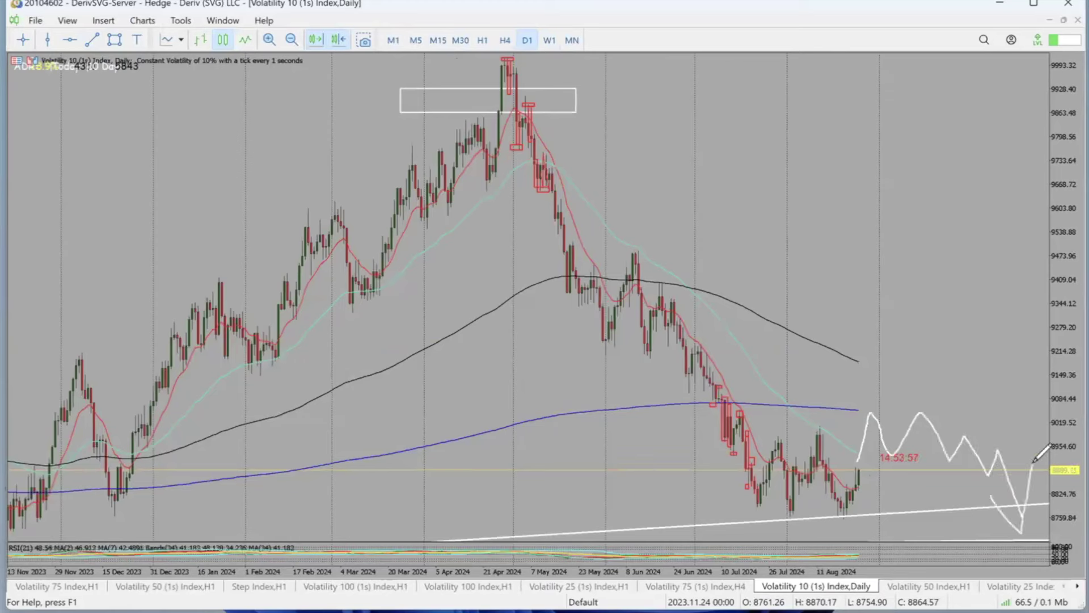
{"action": "left_click", "coordinate": [33, 292]}
{"action": "left_click_drag", "start_coordinate": [1019, 427], "coordinate": [1022, 506]}
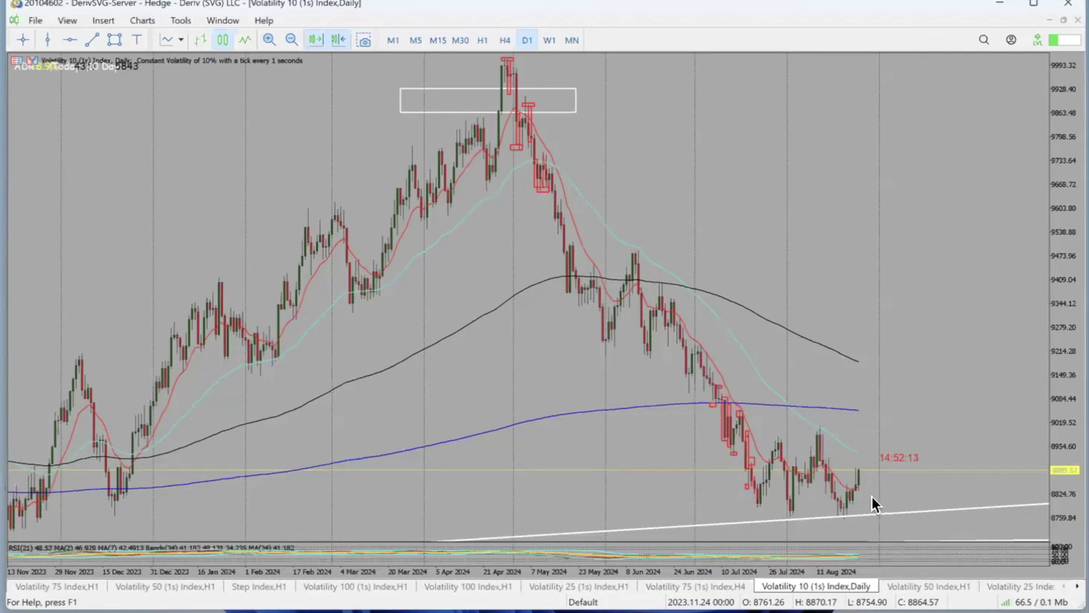
Step: Mark the August 2024 high, a downward arrow to the trendline and slashes across both falling legs, and erase all marks
{"action": "mouse_move", "coordinate": [871, 460]}
{"action": "left_mouse_down"}
{"action": "mouse_move", "coordinate": [867, 438]}
{"action": "mouse_move", "coordinate": [840, 432]}
{"action": "mouse_move", "coordinate": [916, 431]}
{"action": "mouse_move", "coordinate": [938, 509]}
{"action": "mouse_move", "coordinate": [947, 466]}
{"action": "left_mouse_up"}
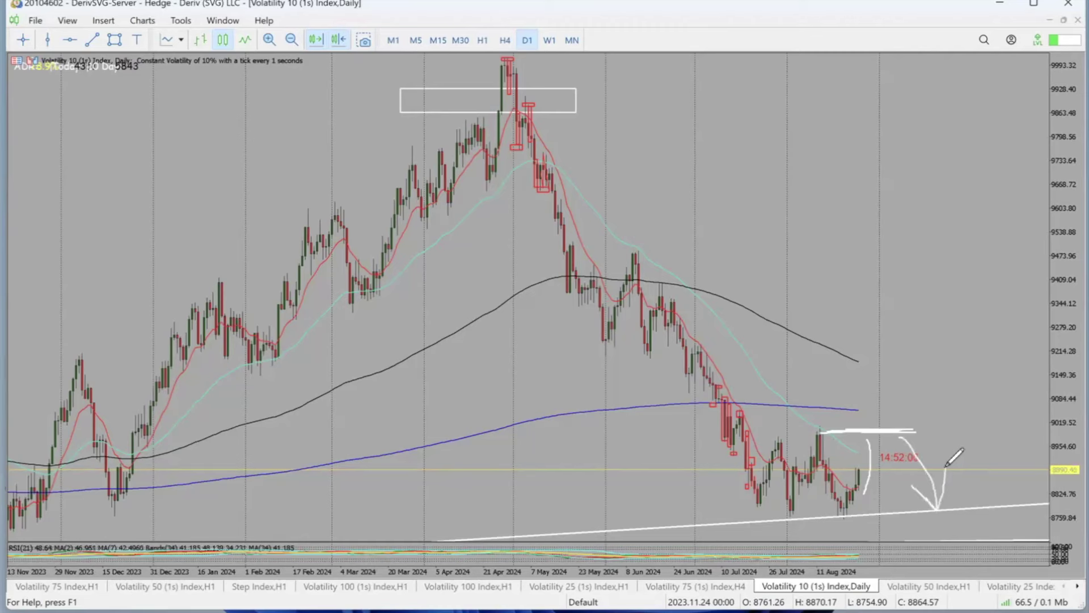
{"action": "left_click_drag", "start_coordinate": [648, 439], "coordinate": [736, 334]}
{"action": "left_click_drag", "start_coordinate": [498, 271], "coordinate": [595, 159]}
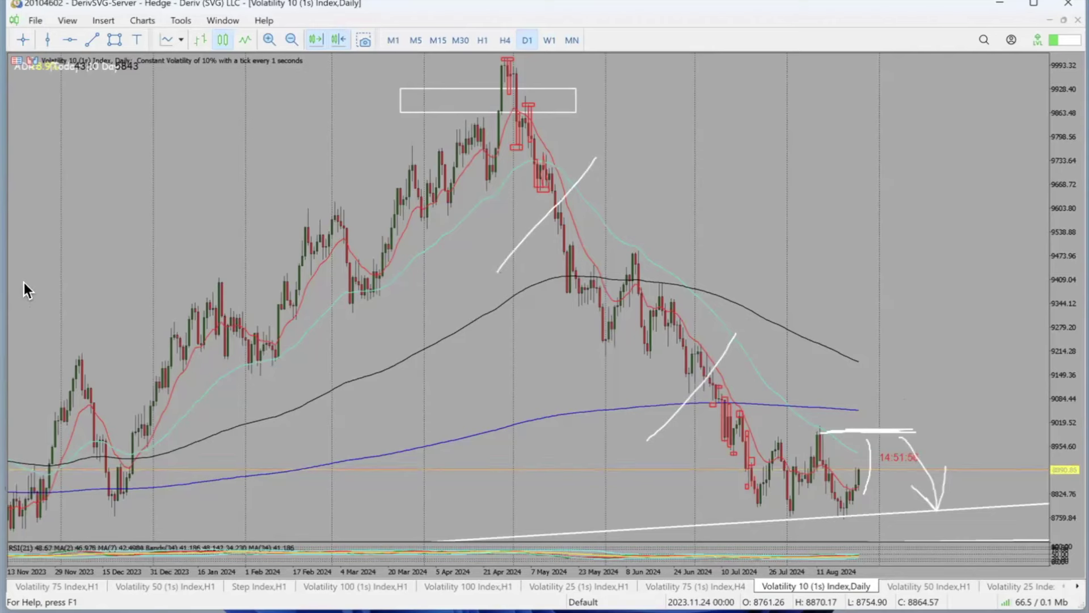
{"action": "left_click_drag", "start_coordinate": [382, 196], "coordinate": [994, 511]}
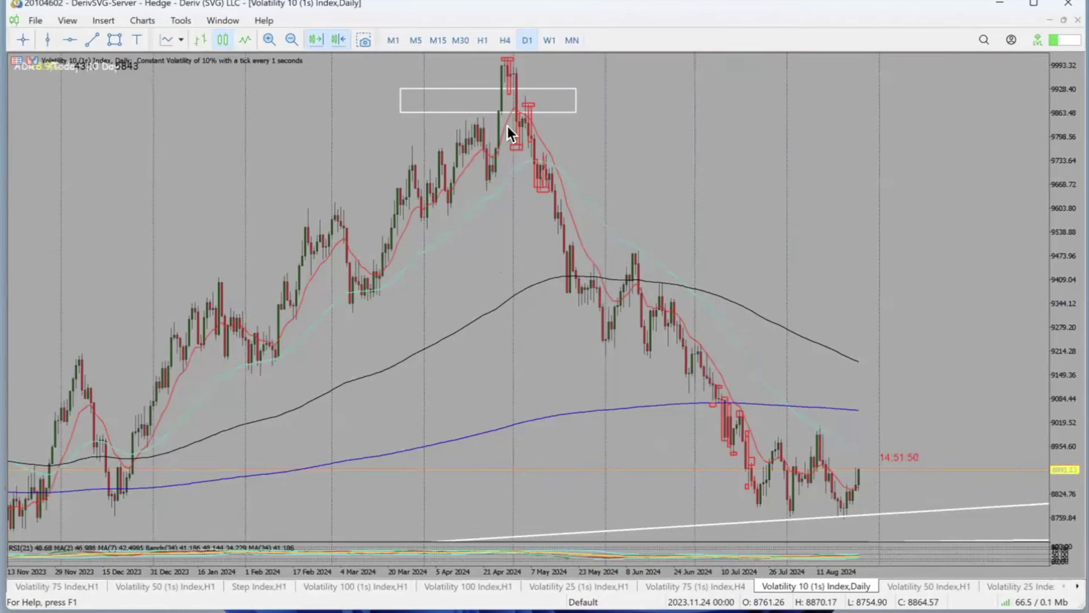
Step: Trace a white zigzag along the daily decline from the 2024 peak through the July and August lows to the current candle
{"action": "mouse_move", "coordinate": [507, 126]}
{"action": "left_mouse_down"}
{"action": "mouse_move", "coordinate": [561, 317]}
{"action": "mouse_move", "coordinate": [614, 264]}
{"action": "mouse_move", "coordinate": [665, 297]}
{"action": "left_mouse_up"}
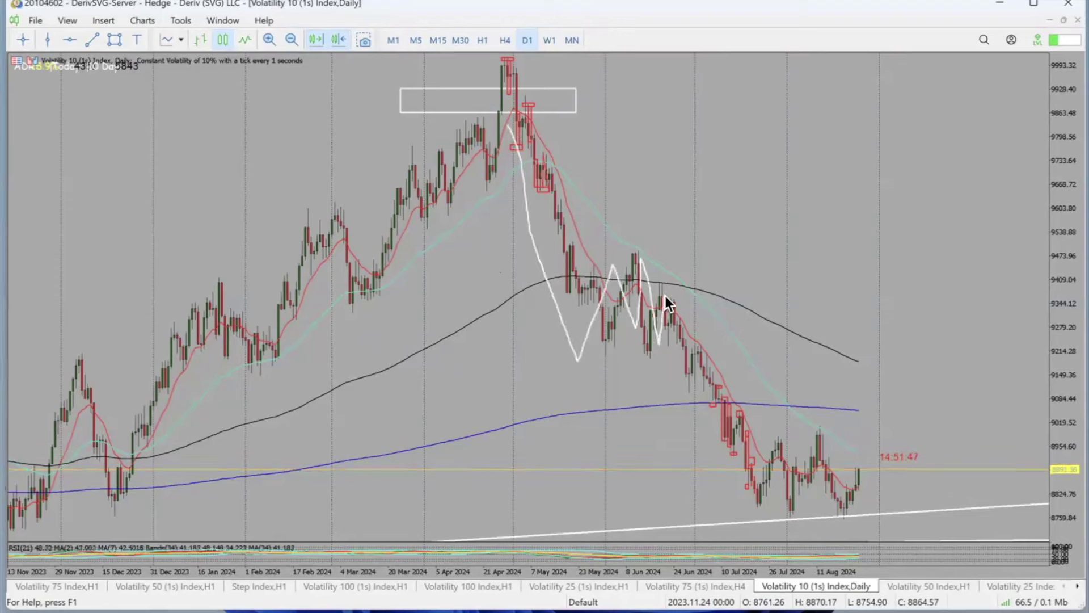
{"action": "mouse_move", "coordinate": [684, 353]}
{"action": "left_mouse_down"}
{"action": "mouse_move", "coordinate": [713, 457]}
{"action": "mouse_move", "coordinate": [744, 416]}
{"action": "left_mouse_up"}
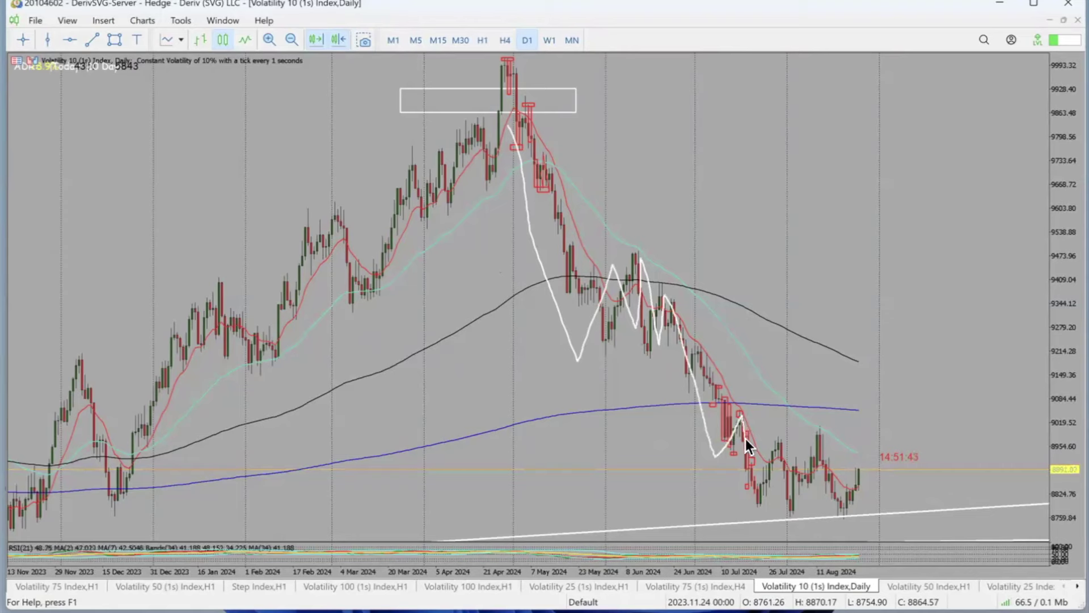
{"action": "mouse_move", "coordinate": [757, 502]}
{"action": "left_mouse_down"}
{"action": "mouse_move", "coordinate": [781, 468]}
{"action": "mouse_move", "coordinate": [825, 475]}
{"action": "left_mouse_up"}
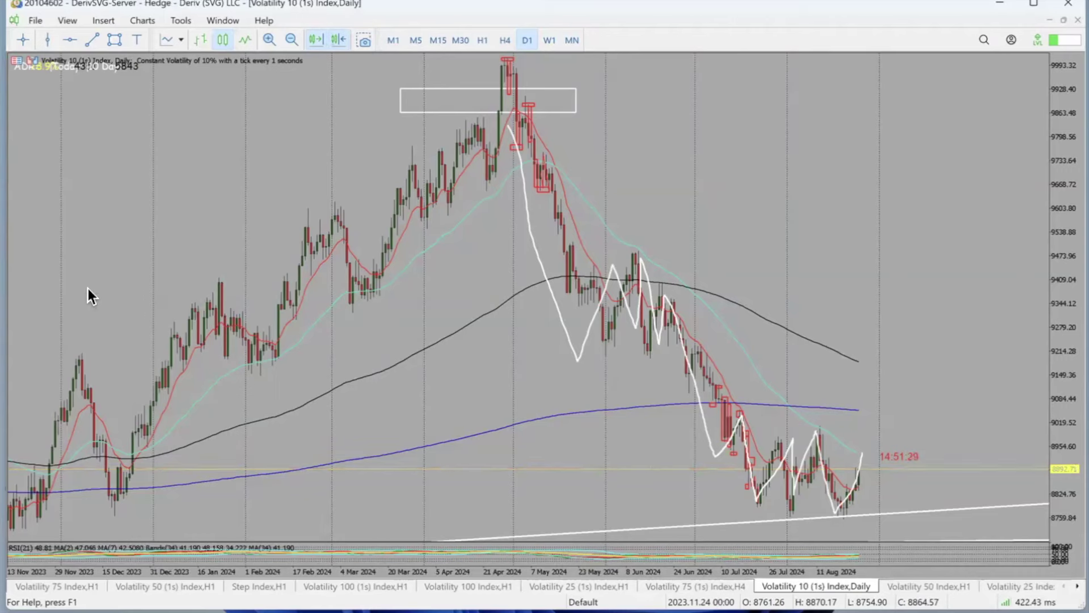
Step: Draw a red cross over the July 2024 fall and erase all freehand marks from the daily chart
{"action": "left_click_drag", "start_coordinate": [719, 479], "coordinate": [769, 441]}
{"action": "left_click_drag", "start_coordinate": [728, 448], "coordinate": [754, 472]}
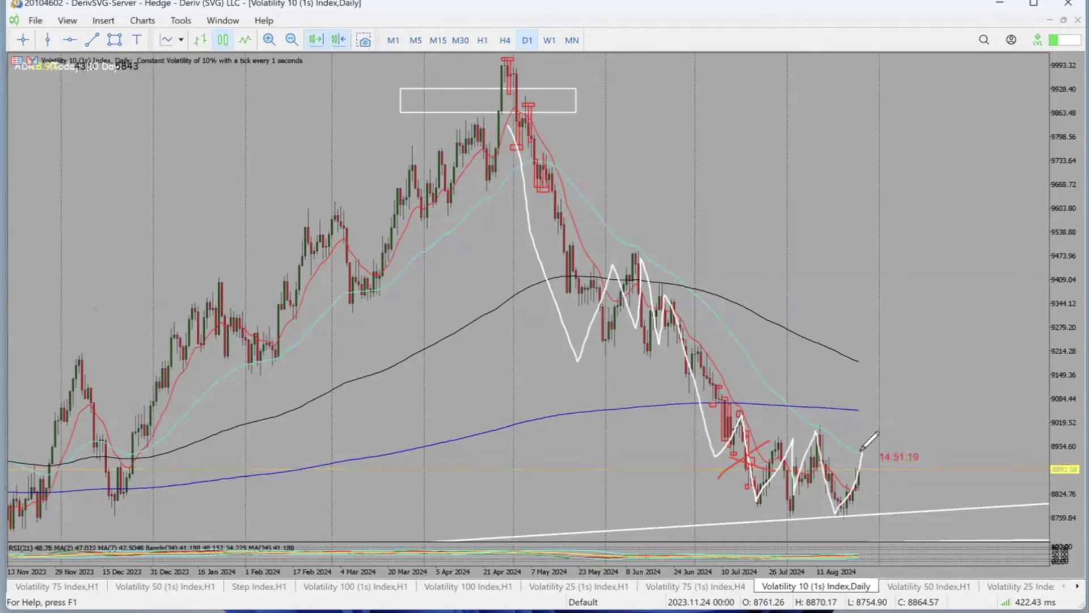
{"action": "key", "text": "Escape"}
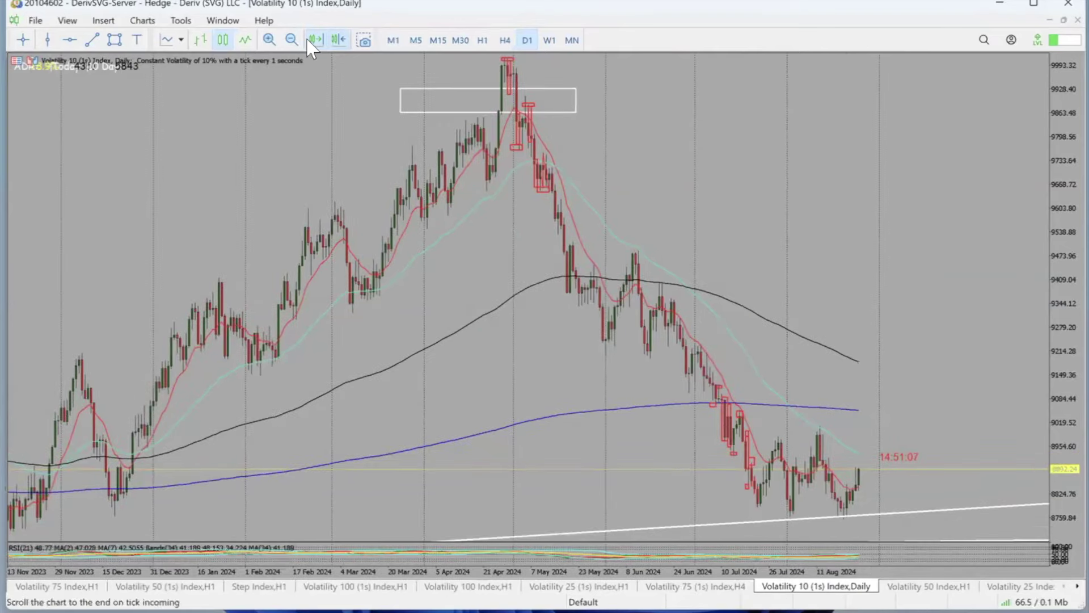
Step: Outline the November and December 2023 lows with red U-shaped curves and trace the zigzag rise to just past the 2024 peak
{"action": "left_click_drag", "start_coordinate": [341, 416], "coordinate": [1087, 437]}
{"action": "left_click_drag", "start_coordinate": [989, 457], "coordinate": [282, 411]}
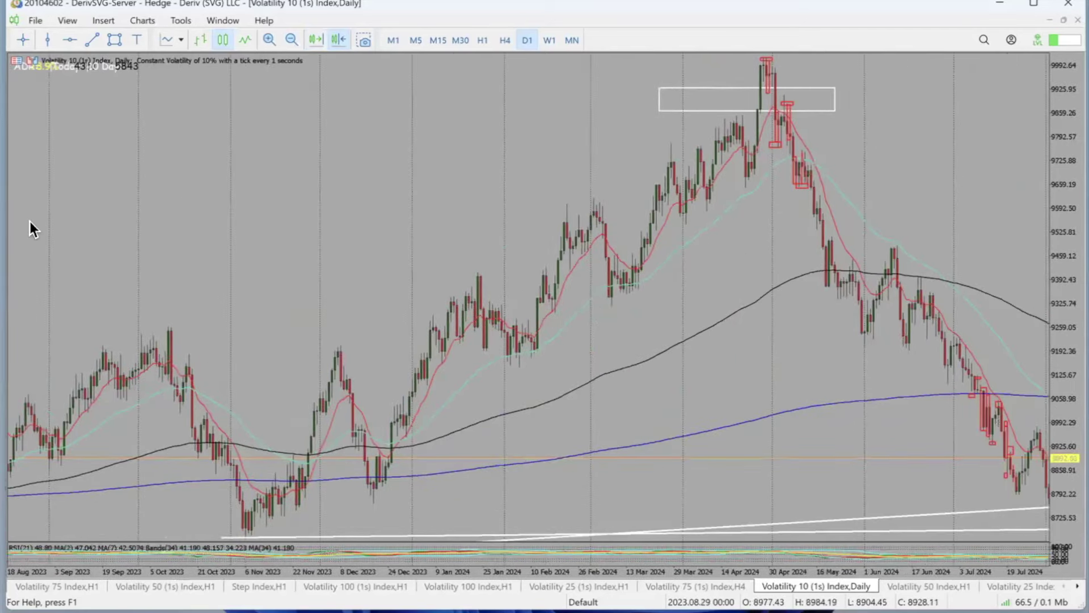
{"action": "left_click_drag", "start_coordinate": [164, 420], "coordinate": [287, 535]}
{"action": "left_click_drag", "start_coordinate": [357, 479], "coordinate": [404, 448]}
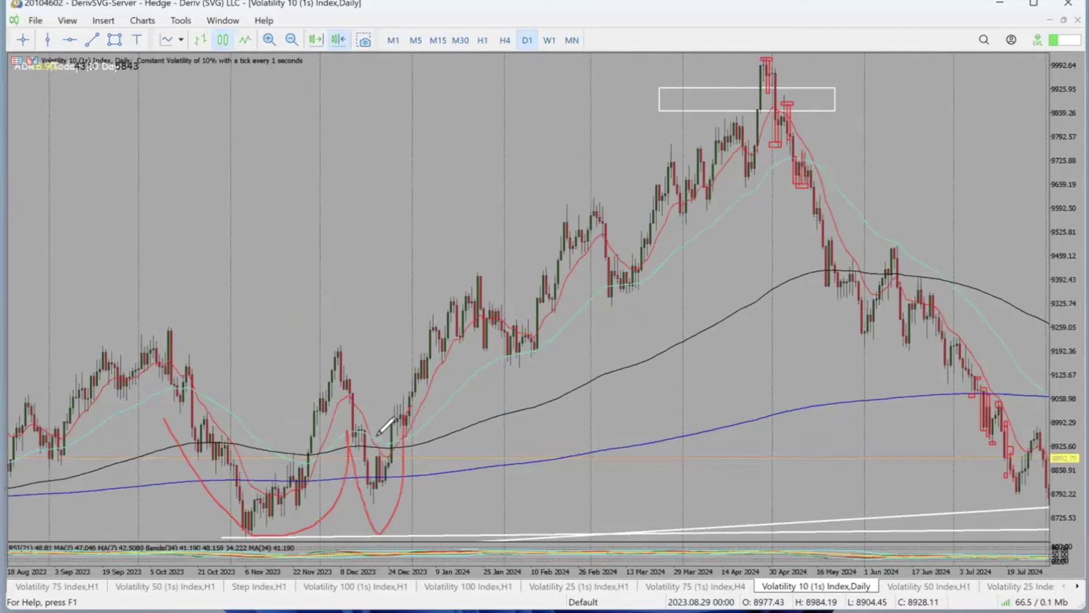
{"action": "mouse_move", "coordinate": [471, 284]}
{"action": "left_mouse_down"}
{"action": "mouse_move", "coordinate": [536, 366]}
{"action": "mouse_move", "coordinate": [603, 190]}
{"action": "mouse_move", "coordinate": [639, 291]}
{"action": "mouse_move", "coordinate": [720, 135]}
{"action": "mouse_move", "coordinate": [773, 74]}
{"action": "mouse_move", "coordinate": [806, 177]}
{"action": "left_mouse_up"}
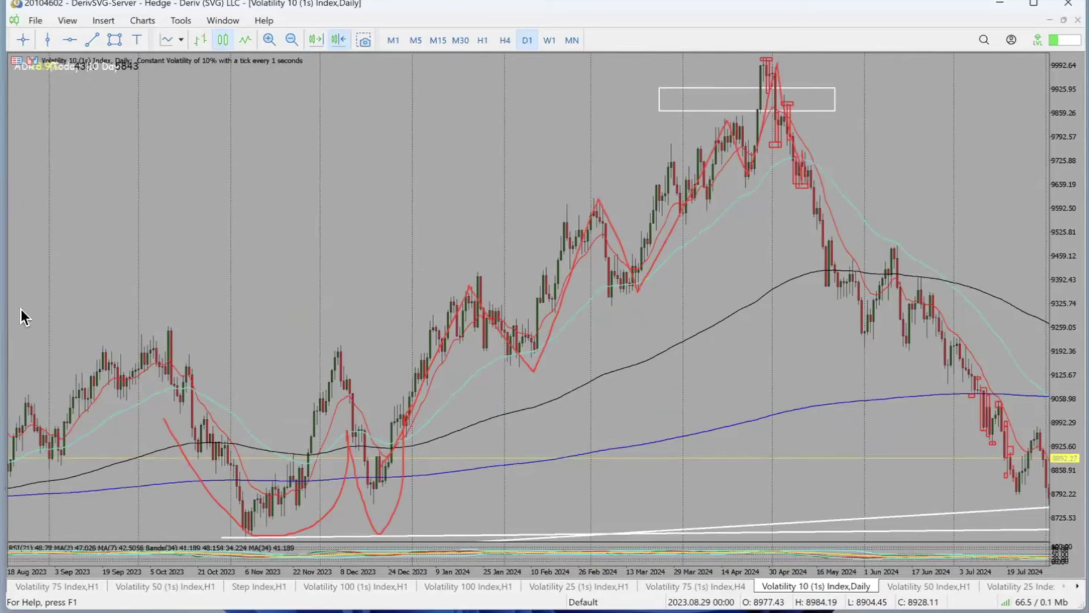
Step: Sketch white strokes across the three rising legs before the 2024 peak, and erase all freehand marks
{"action": "left_click_drag", "start_coordinate": [662, 160], "coordinate": [720, 238]}
{"action": "mouse_move", "coordinate": [511, 230]}
{"action": "left_mouse_down"}
{"action": "mouse_move", "coordinate": [553, 264]}
{"action": "mouse_move", "coordinate": [606, 342]}
{"action": "left_mouse_up"}
{"action": "left_click_drag", "start_coordinate": [374, 301], "coordinate": [455, 409]}
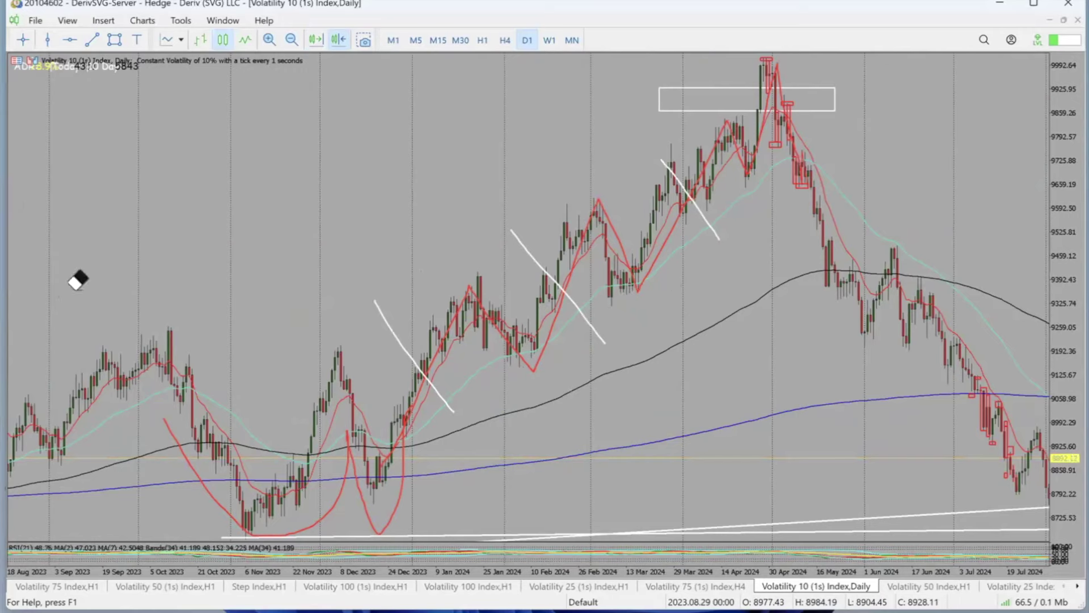
{"action": "mouse_move", "coordinate": [566, 340]}
{"action": "left_mouse_down"}
{"action": "mouse_move", "coordinate": [792, 122]}
{"action": "mouse_move", "coordinate": [353, 499]}
{"action": "left_mouse_up"}
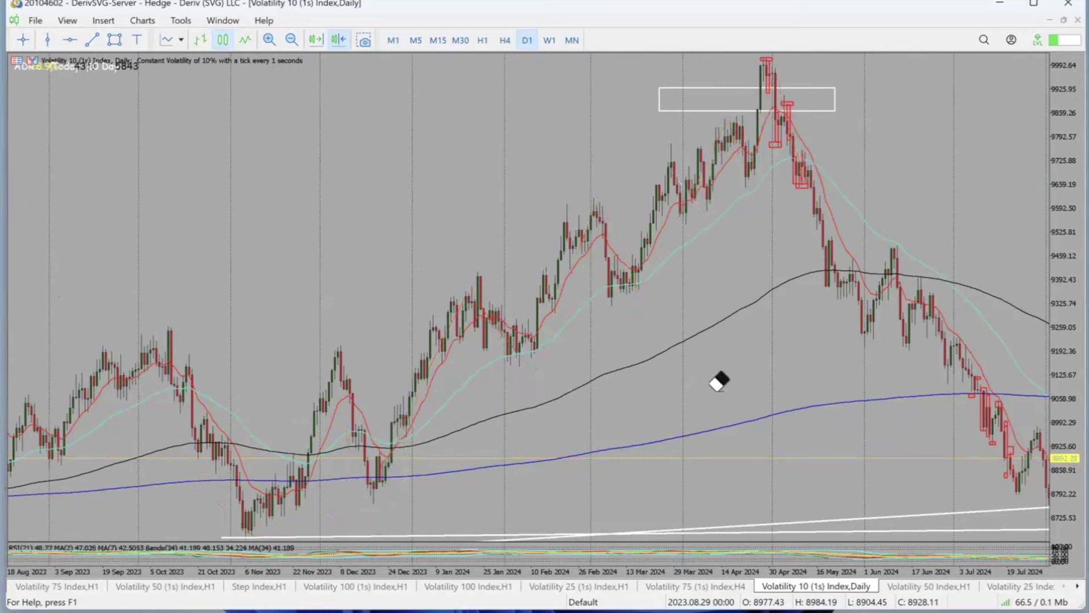
Step: Mark a horizontal level just above the August 2024 high on the latest daily candles, and erase it
{"action": "scroll", "coordinate": [408, 331], "scroll_direction": "down", "scroll_amount": 5}
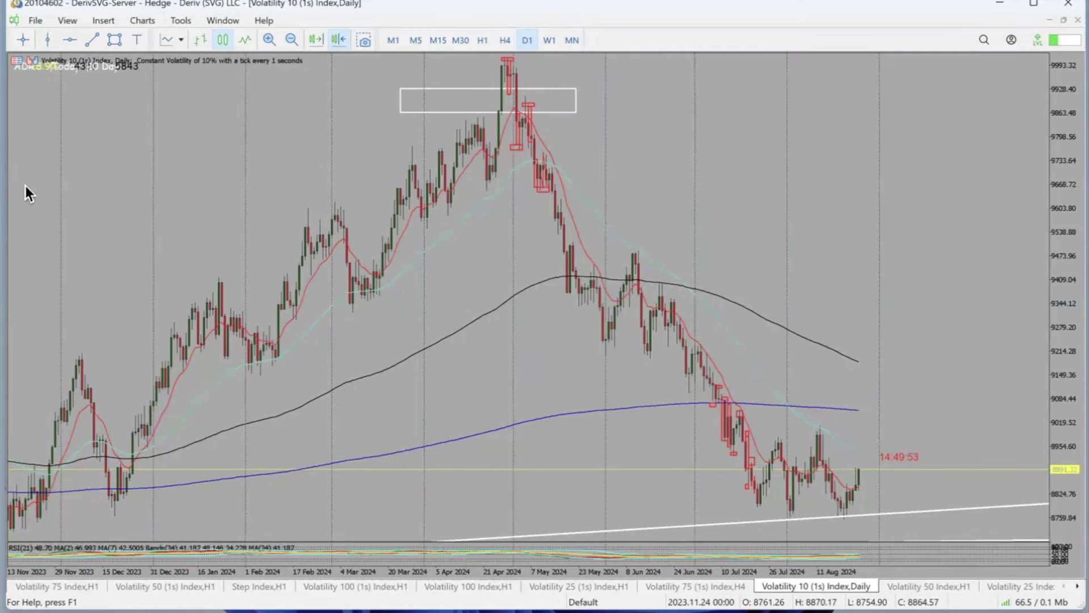
{"action": "left_click_drag", "start_coordinate": [819, 422], "coordinate": [903, 422]}
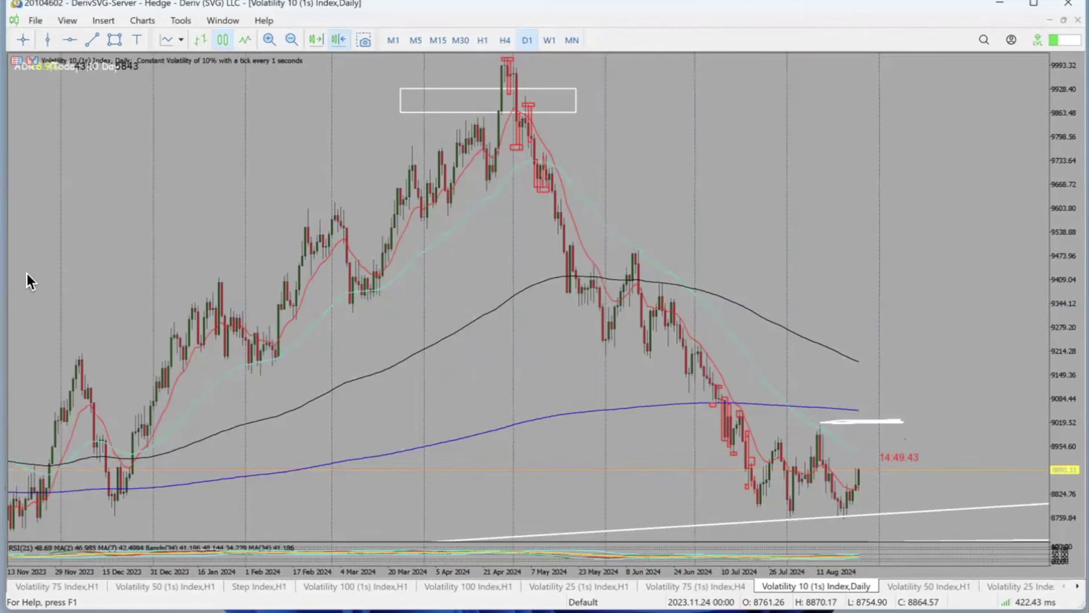
{"action": "left_click", "coordinate": [887, 426]}
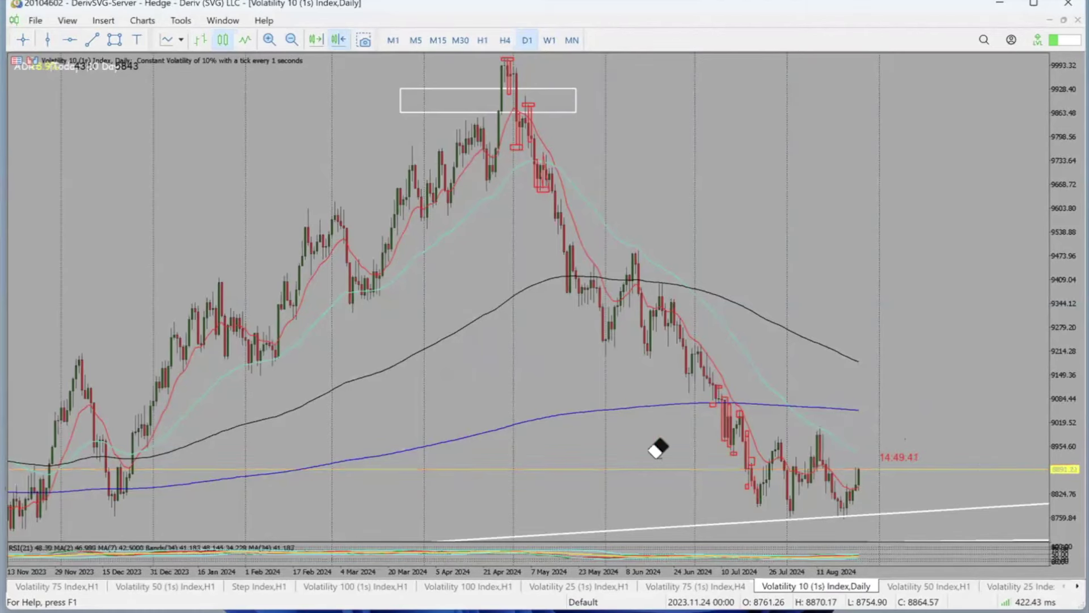
Step: Switch to the H4 timeframe and examine the decline from the boxed April 2024 peak down to the August lows at the trendline
{"action": "left_click", "coordinate": [506, 42]}
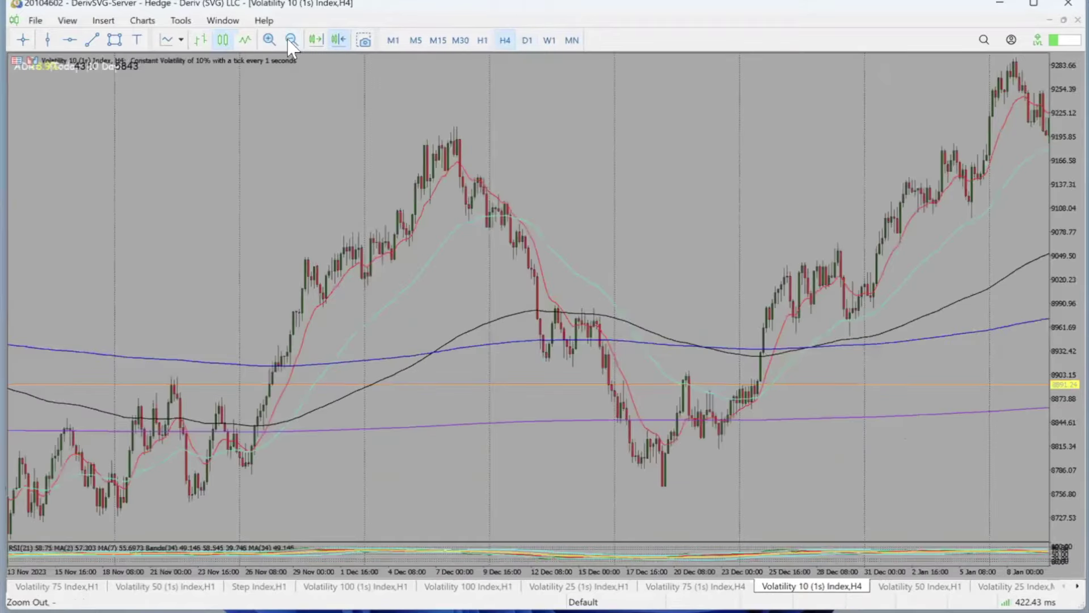
{"action": "left_click", "coordinate": [316, 41]}
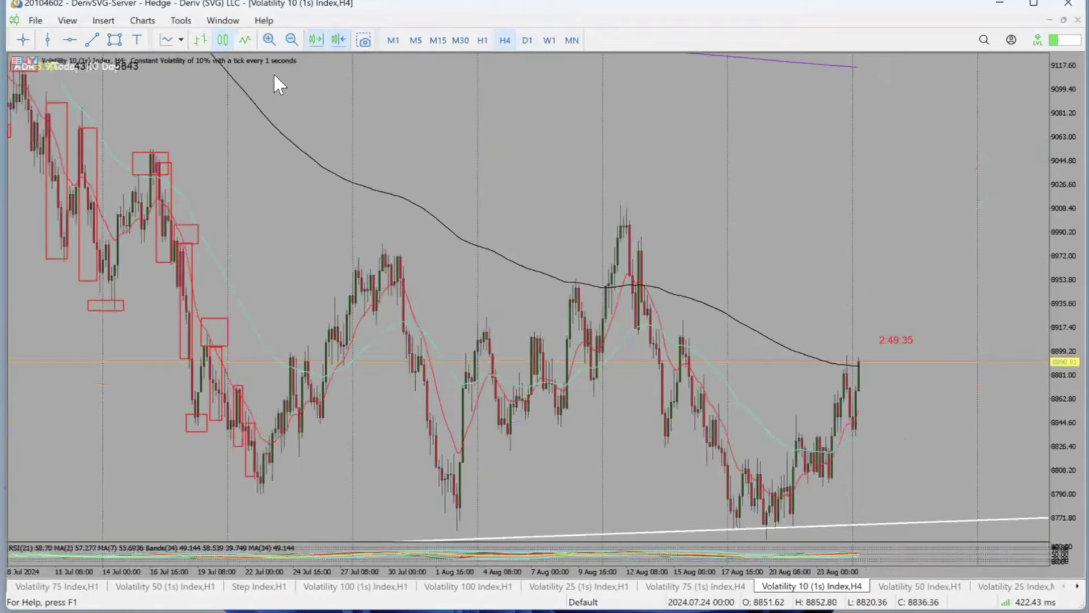
{"action": "left_click", "coordinate": [291, 41]}
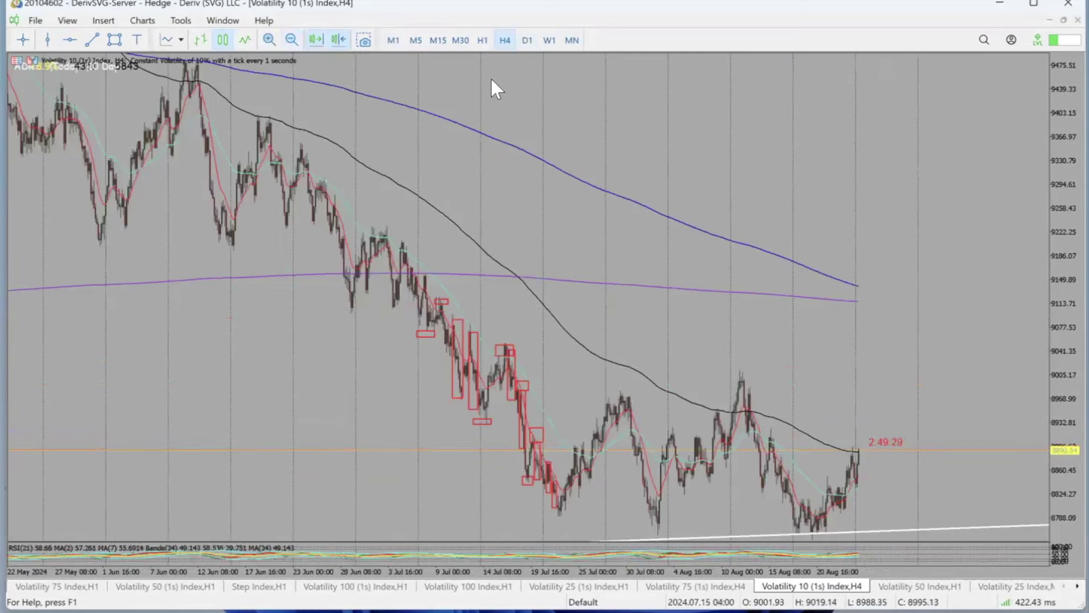
{"action": "left_click", "coordinate": [295, 37]}
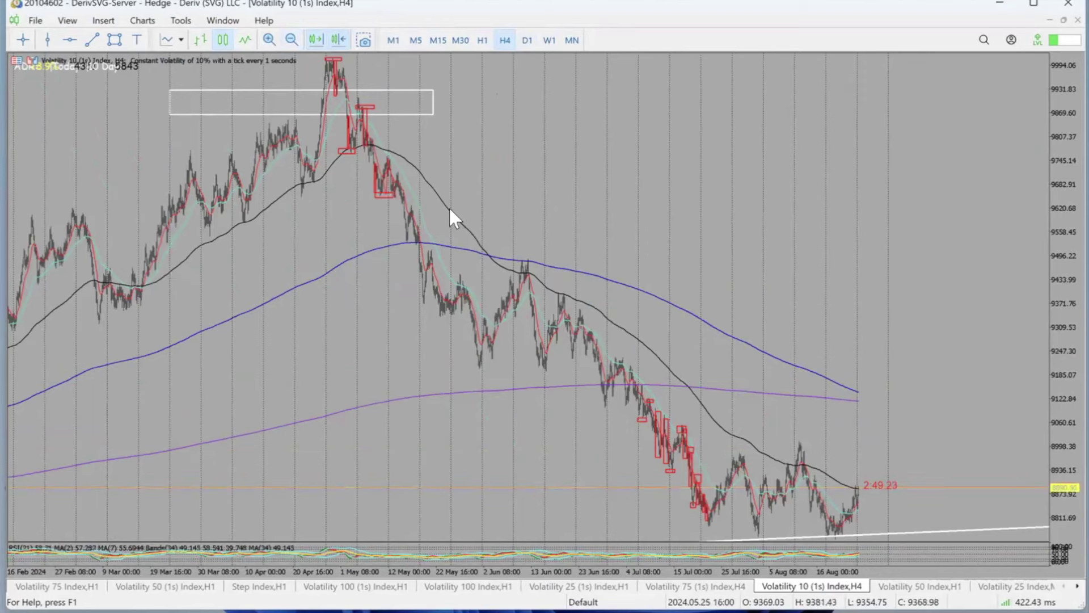
{"action": "left_click", "coordinate": [269, 40]}
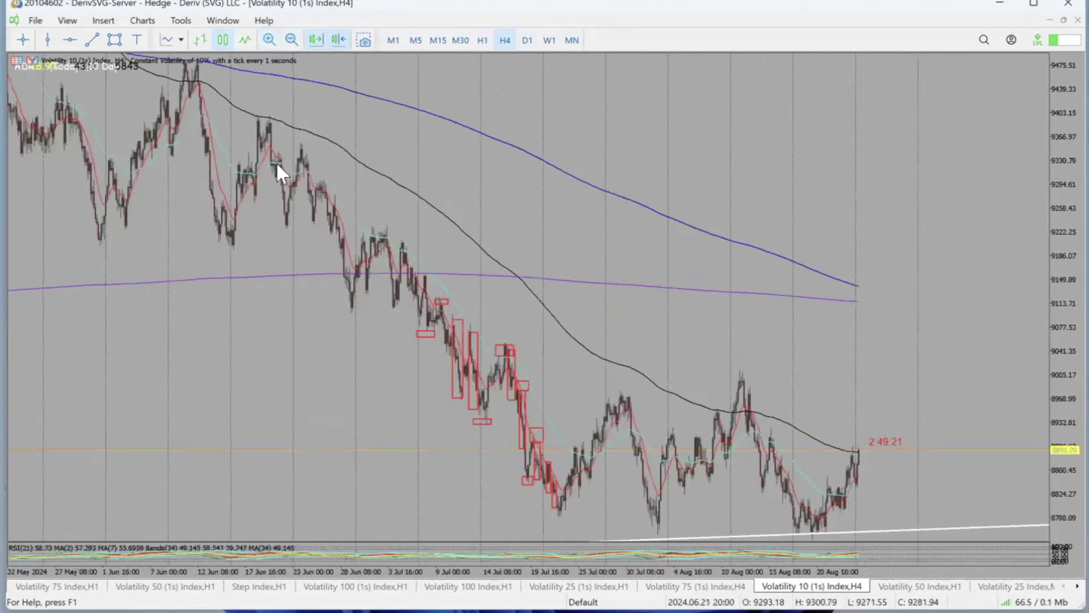
{"action": "left_click", "coordinate": [316, 40]}
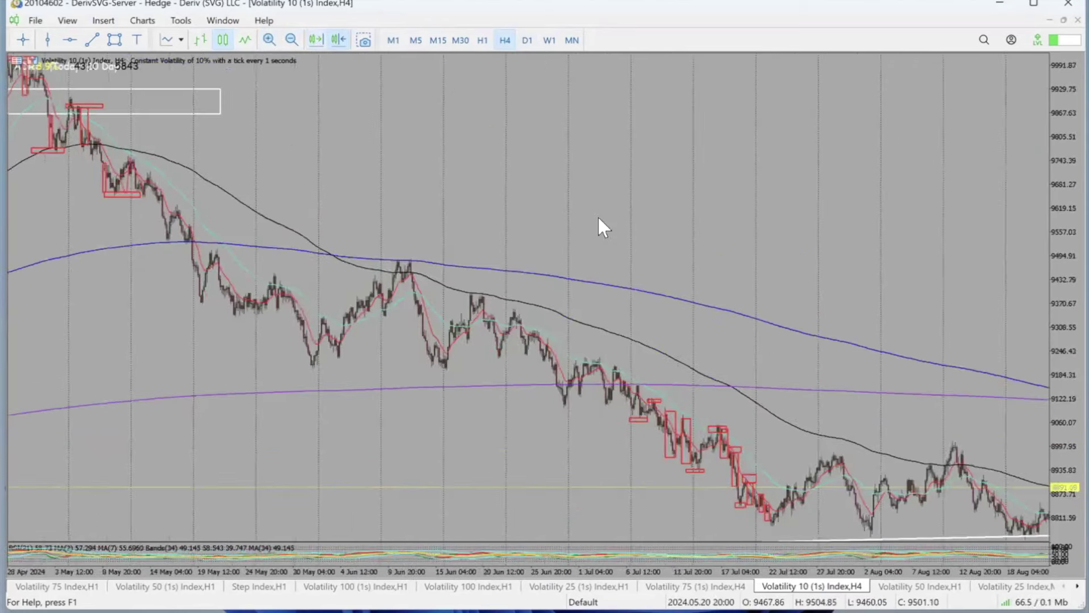
{"action": "scroll", "coordinate": [493, 167], "scroll_direction": "up", "scroll_amount": 5}
{"action": "left_click", "coordinate": [291, 40]}
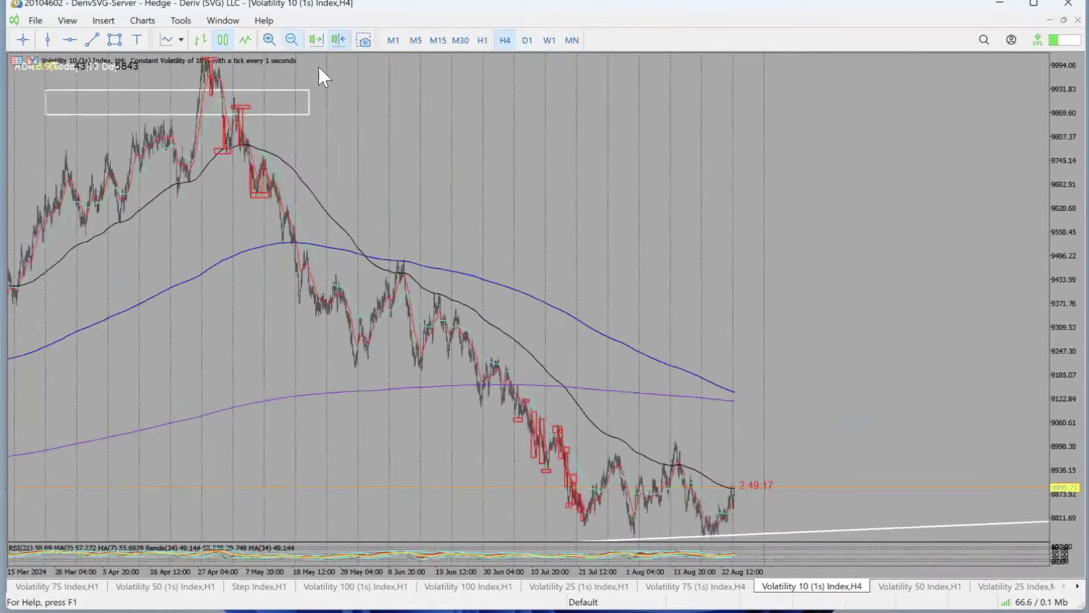
{"action": "left_click_drag", "start_coordinate": [401, 199], "coordinate": [413, 199]}
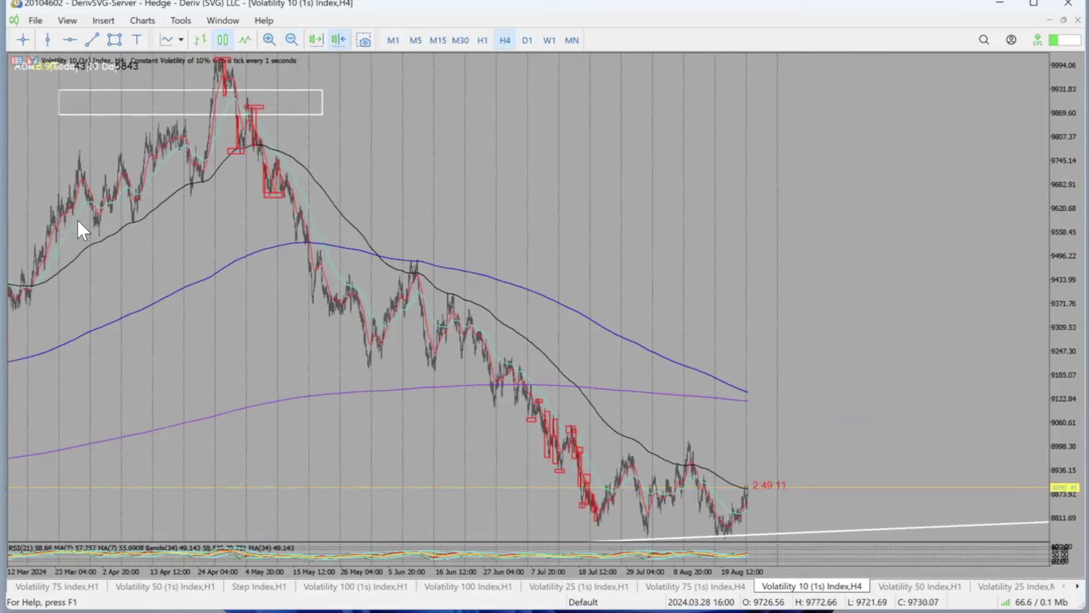
Step: Sketch white strokes down the falling legs from the April 2024 peak to the late May low, and erase them
{"action": "mouse_move", "coordinate": [233, 80]}
{"action": "left_mouse_down"}
{"action": "mouse_move", "coordinate": [235, 157]}
{"action": "mouse_move", "coordinate": [256, 141]}
{"action": "mouse_move", "coordinate": [265, 182]}
{"action": "left_mouse_up"}
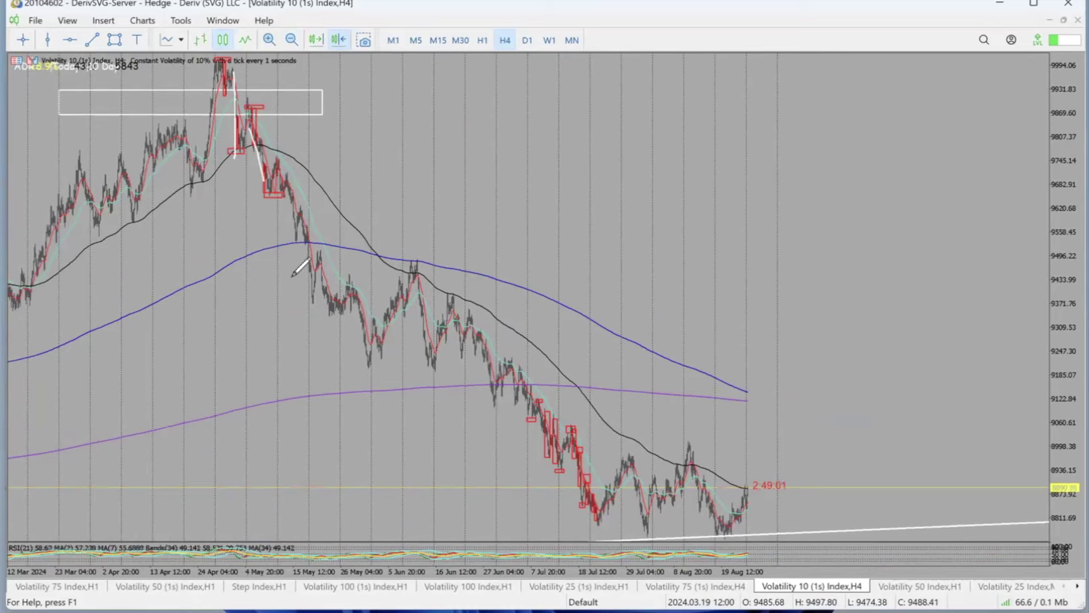
{"action": "left_click_drag", "start_coordinate": [278, 161], "coordinate": [310, 275]}
{"action": "mouse_move", "coordinate": [291, 192]}
{"action": "left_mouse_down"}
{"action": "mouse_move", "coordinate": [306, 299]}
{"action": "mouse_move", "coordinate": [368, 362]}
{"action": "mouse_move", "coordinate": [330, 274]}
{"action": "mouse_move", "coordinate": [368, 352]}
{"action": "left_mouse_up"}
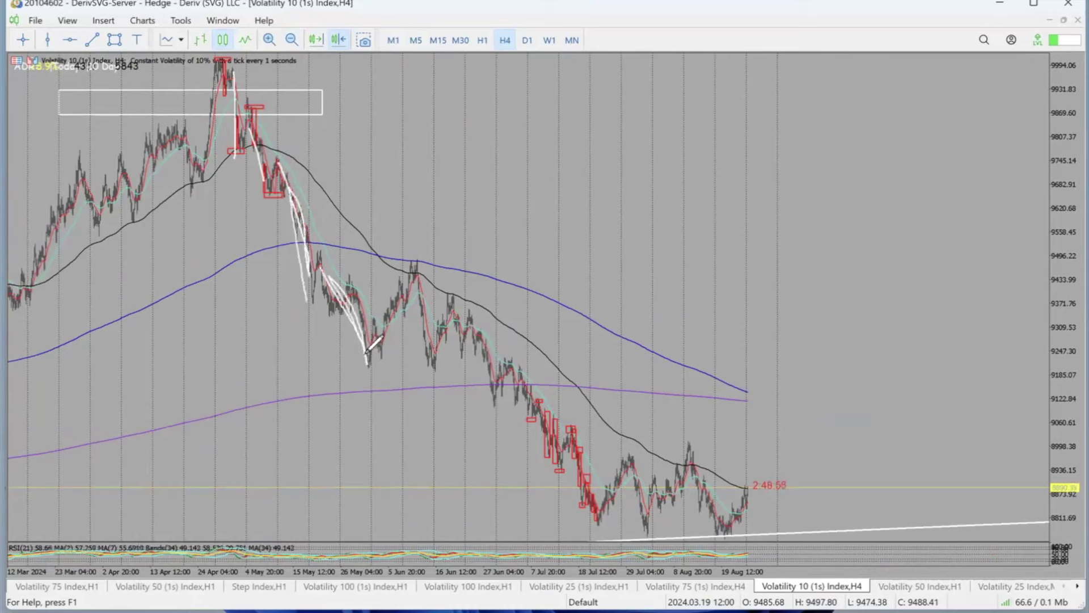
{"action": "mouse_move", "coordinate": [227, 73]}
{"action": "left_mouse_down"}
{"action": "mouse_move", "coordinate": [256, 132]}
{"action": "mouse_move", "coordinate": [241, 93]}
{"action": "mouse_move", "coordinate": [263, 181]}
{"action": "mouse_move", "coordinate": [278, 156]}
{"action": "mouse_move", "coordinate": [311, 272]}
{"action": "mouse_move", "coordinate": [352, 267]}
{"action": "mouse_move", "coordinate": [349, 278]}
{"action": "left_mouse_up"}
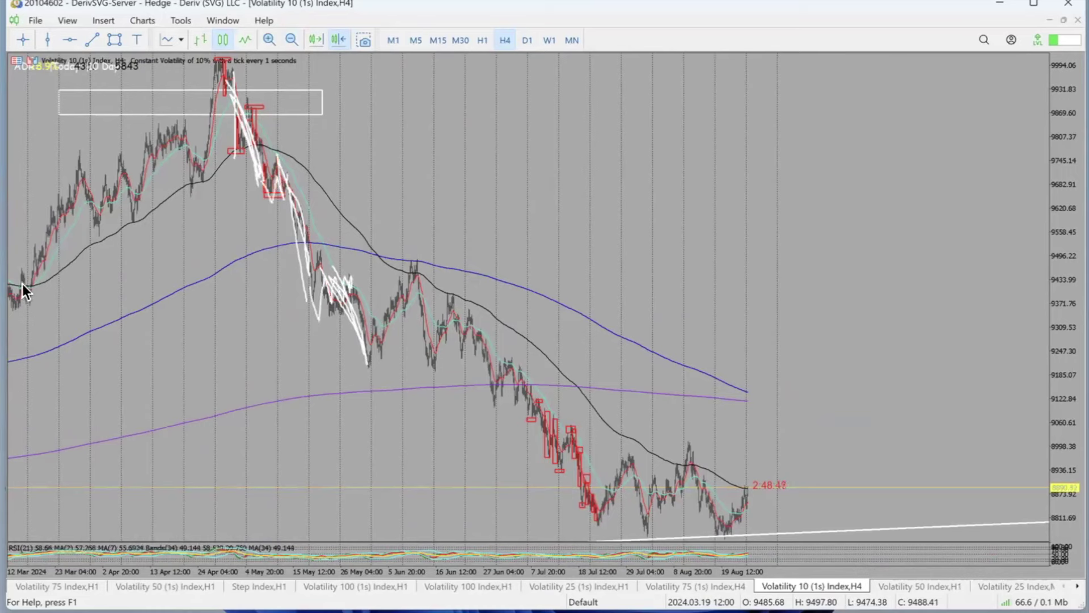
{"action": "left_click_drag", "start_coordinate": [372, 281], "coordinate": [237, 128]}
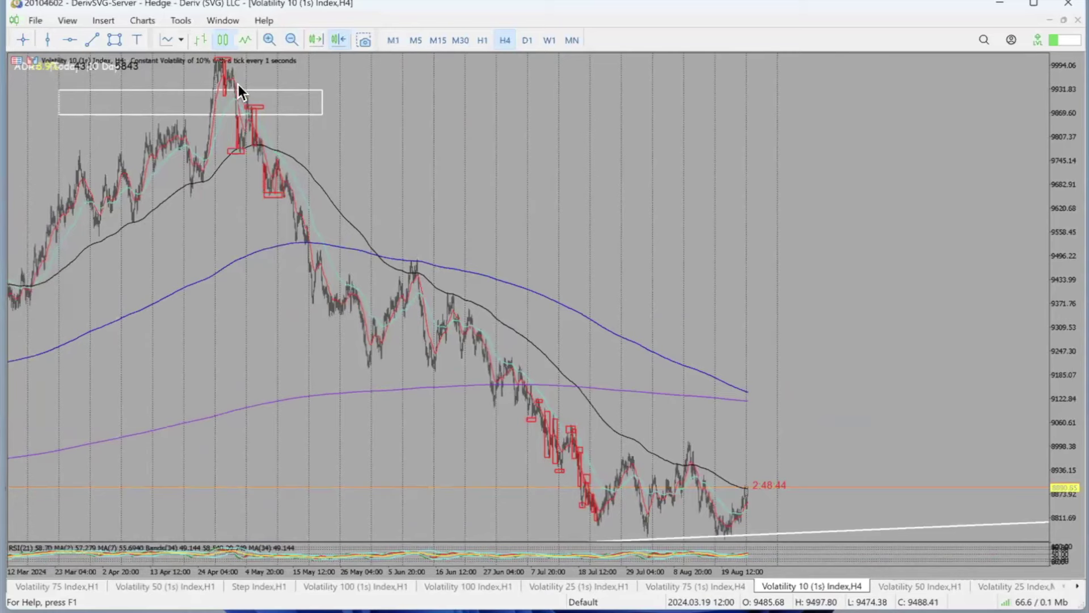
Step: Trace the zigzag decline in white from the April 2024 peak through the August swings, and outline the July–August lows with a freehand box
{"action": "left_click_drag", "start_coordinate": [259, 144], "coordinate": [273, 195]}
{"action": "left_click_drag", "start_coordinate": [280, 154], "coordinate": [288, 178]}
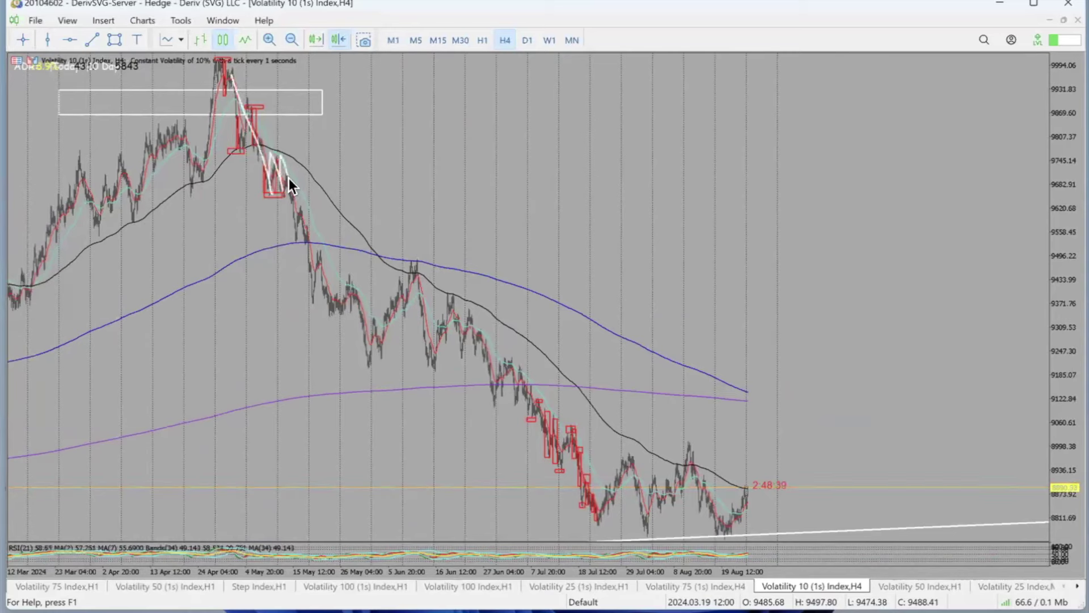
{"action": "mouse_move", "coordinate": [332, 295]}
{"action": "left_mouse_down"}
{"action": "mouse_move", "coordinate": [346, 301]}
{"action": "mouse_move", "coordinate": [364, 356]}
{"action": "mouse_move", "coordinate": [404, 335]}
{"action": "mouse_move", "coordinate": [409, 276]}
{"action": "mouse_move", "coordinate": [423, 311]}
{"action": "left_mouse_up"}
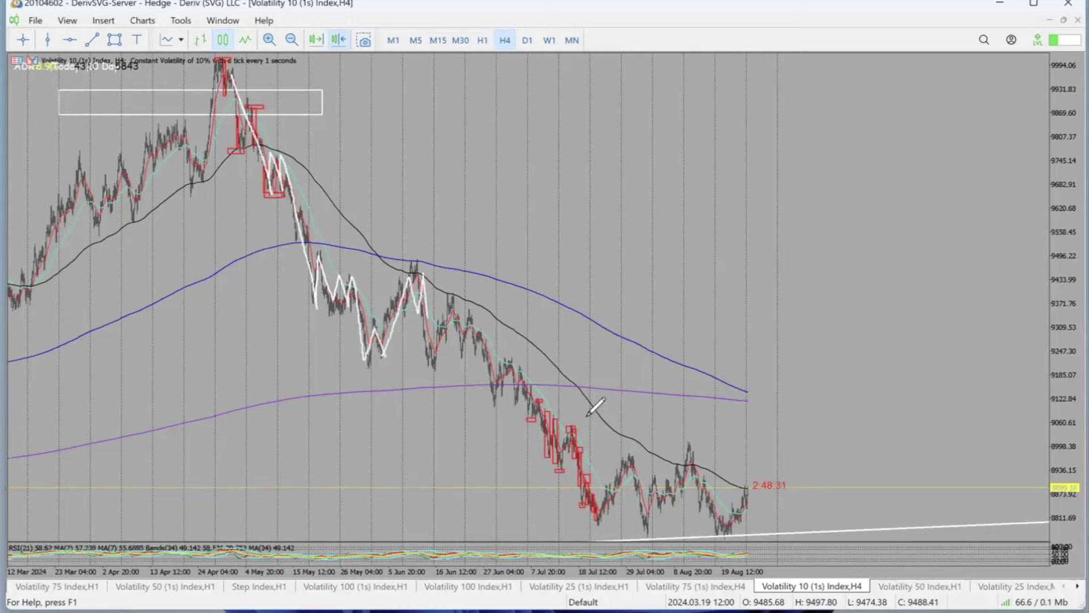
{"action": "mouse_move", "coordinate": [427, 297]}
{"action": "left_mouse_down"}
{"action": "mouse_move", "coordinate": [447, 373]}
{"action": "mouse_move", "coordinate": [468, 306]}
{"action": "mouse_move", "coordinate": [478, 328]}
{"action": "left_mouse_up"}
{"action": "mouse_move", "coordinate": [502, 386]}
{"action": "left_mouse_down"}
{"action": "mouse_move", "coordinate": [519, 372]}
{"action": "mouse_move", "coordinate": [531, 377]}
{"action": "mouse_move", "coordinate": [557, 468]}
{"action": "mouse_move", "coordinate": [574, 431]}
{"action": "mouse_move", "coordinate": [593, 521]}
{"action": "left_mouse_up"}
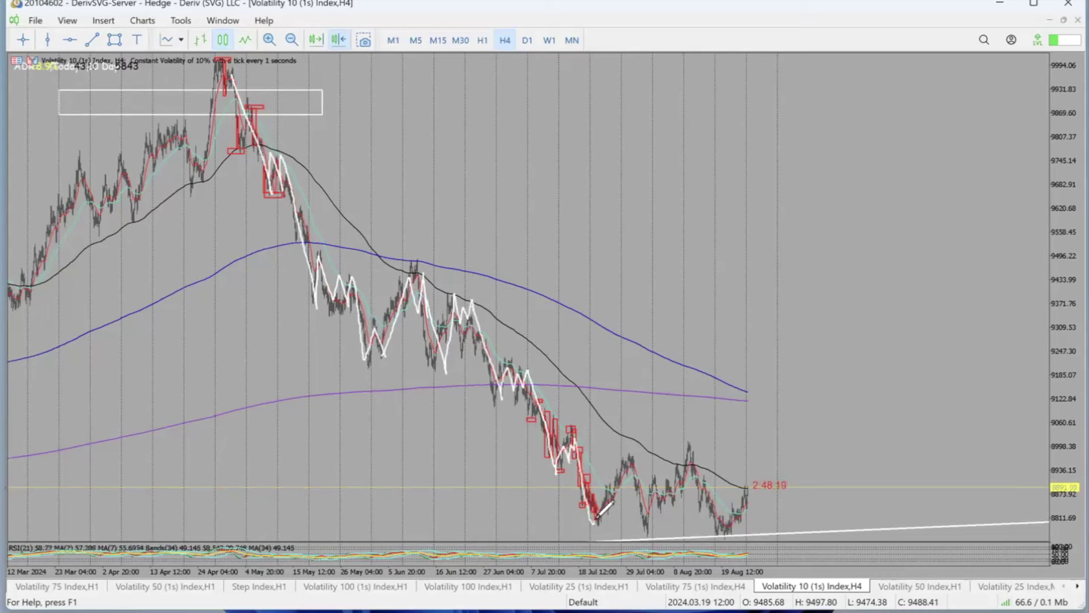
{"action": "mouse_move", "coordinate": [598, 519]}
{"action": "left_mouse_down"}
{"action": "mouse_move", "coordinate": [714, 435]}
{"action": "mouse_move", "coordinate": [695, 438]}
{"action": "mouse_move", "coordinate": [716, 435]}
{"action": "left_mouse_up"}
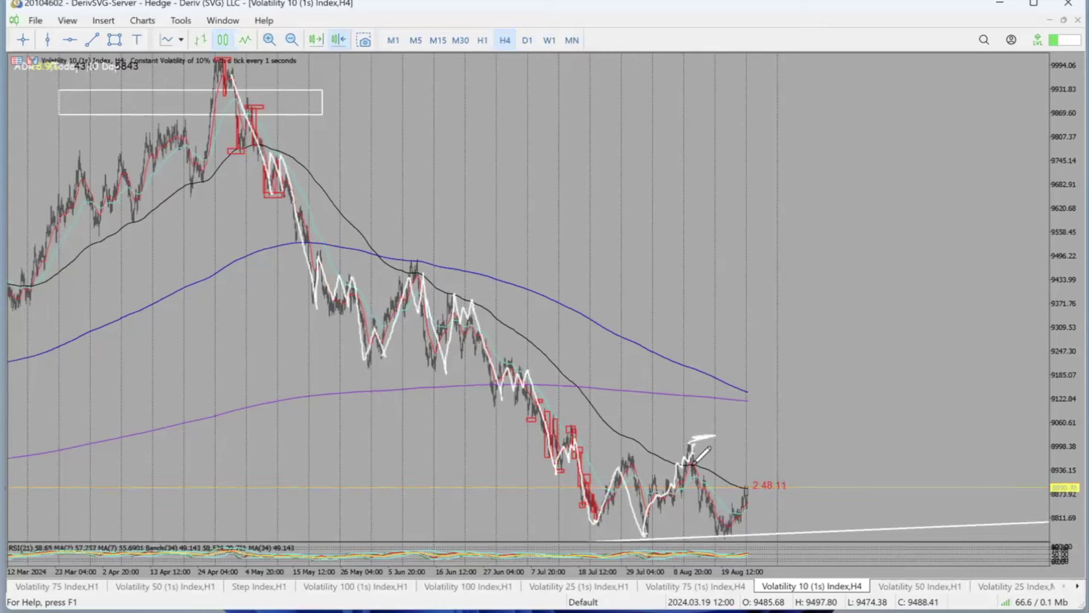
{"action": "mouse_move", "coordinate": [590, 526]}
{"action": "left_mouse_down"}
{"action": "mouse_move", "coordinate": [747, 525]}
{"action": "mouse_move", "coordinate": [613, 539]}
{"action": "mouse_move", "coordinate": [588, 526]}
{"action": "left_mouse_up"}
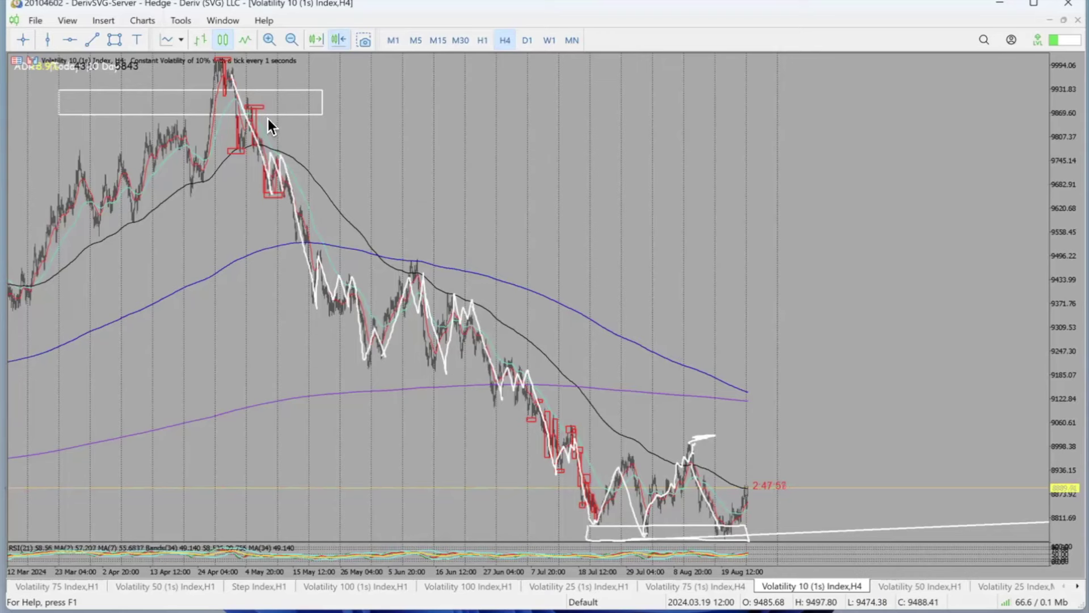
Step: Number the three legs of the upper decline 1, 2, 3 in red, and the three legs of the lower decline likewise
{"action": "left_click_drag", "start_coordinate": [265, 106], "coordinate": [276, 140]}
{"action": "left_click_drag", "start_coordinate": [307, 197], "coordinate": [339, 215]}
{"action": "mouse_move", "coordinate": [360, 276]}
{"action": "left_mouse_down"}
{"action": "mouse_move", "coordinate": [371, 285]}
{"action": "mouse_move", "coordinate": [354, 295]}
{"action": "left_mouse_up"}
{"action": "left_click_drag", "start_coordinate": [497, 320], "coordinate": [509, 351]}
{"action": "left_click_drag", "start_coordinate": [554, 391], "coordinate": [583, 399]}
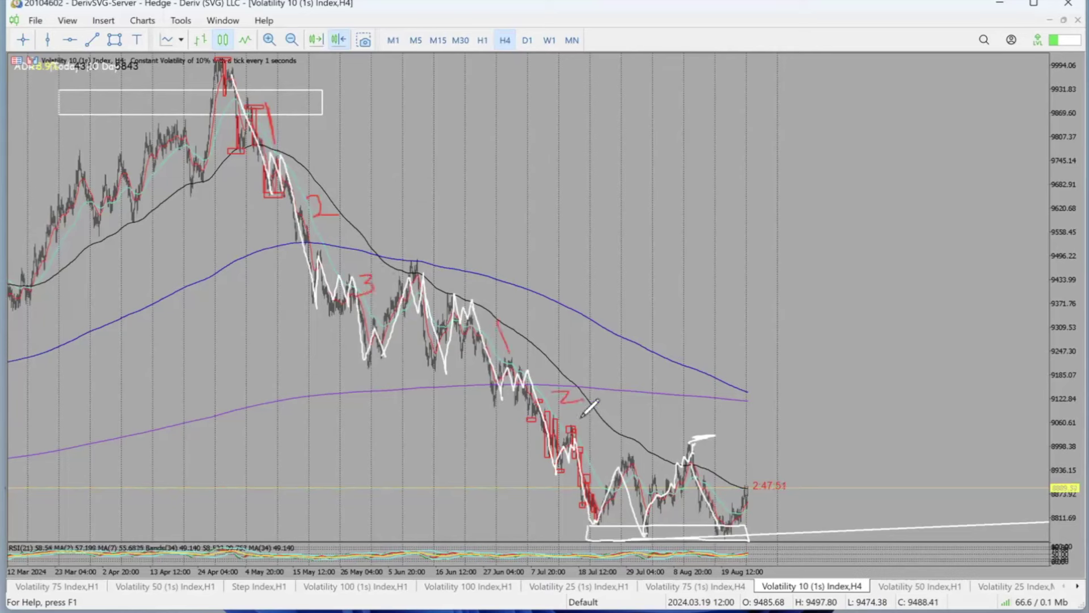
{"action": "mouse_move", "coordinate": [542, 484]}
{"action": "left_mouse_down"}
{"action": "mouse_move", "coordinate": [556, 492]}
{"action": "mouse_move", "coordinate": [544, 501]}
{"action": "left_mouse_up"}
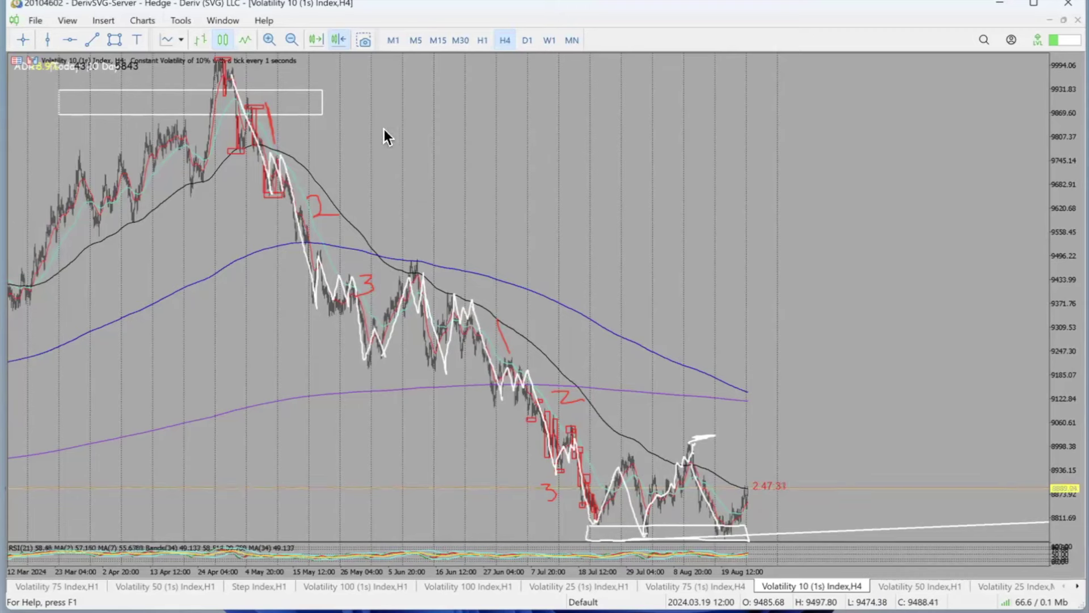
Step: Draw two long crossing red lines over the decline, outline the July–August lows in red, and erase all freehand marks
{"action": "left_click_drag", "start_coordinate": [531, 156], "coordinate": [401, 471]}
{"action": "left_click_drag", "start_coordinate": [210, 180], "coordinate": [674, 339]}
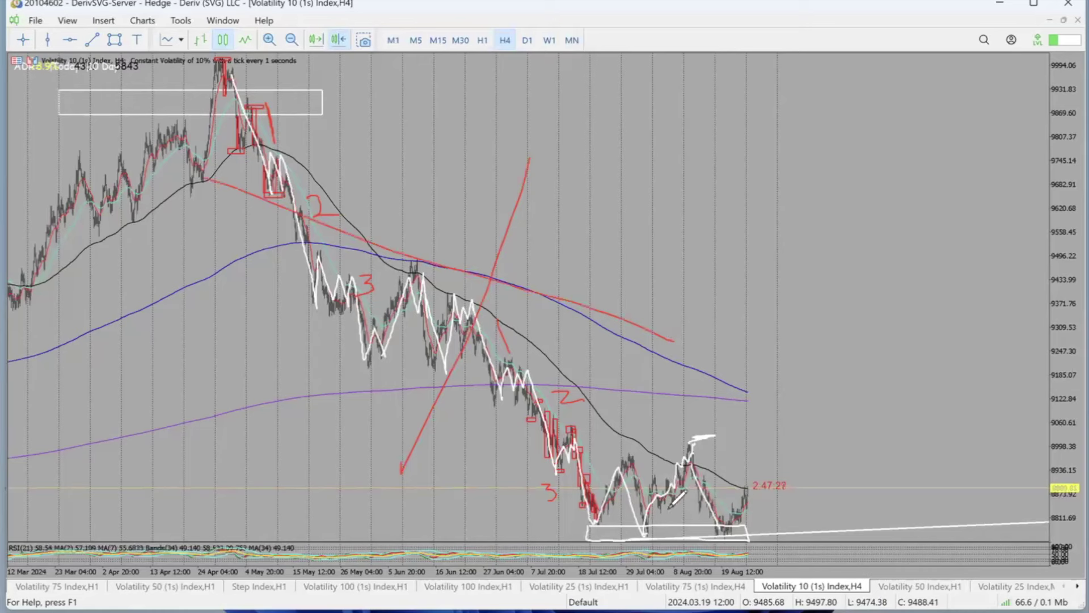
{"action": "mouse_move", "coordinate": [559, 536]}
{"action": "left_mouse_down"}
{"action": "mouse_move", "coordinate": [777, 536]}
{"action": "mouse_move", "coordinate": [778, 551]}
{"action": "mouse_move", "coordinate": [570, 523]}
{"action": "mouse_move", "coordinate": [561, 542]}
{"action": "left_mouse_up"}
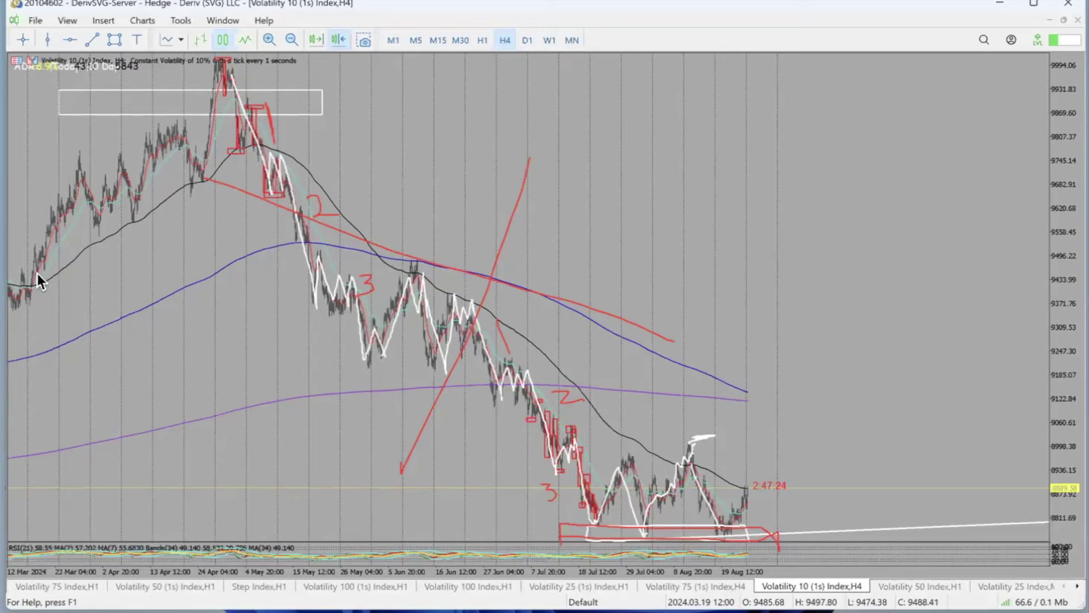
{"action": "mouse_move", "coordinate": [224, 86]}
{"action": "left_mouse_down"}
{"action": "mouse_move", "coordinate": [228, 68]}
{"action": "mouse_move", "coordinate": [506, 430]}
{"action": "mouse_move", "coordinate": [569, 389]}
{"action": "mouse_move", "coordinate": [630, 511]}
{"action": "mouse_move", "coordinate": [552, 510]}
{"action": "left_mouse_up"}
{"action": "mouse_move", "coordinate": [311, 245]}
{"action": "left_mouse_down"}
{"action": "mouse_move", "coordinate": [360, 272]}
{"action": "mouse_move", "coordinate": [426, 165]}
{"action": "left_mouse_up"}
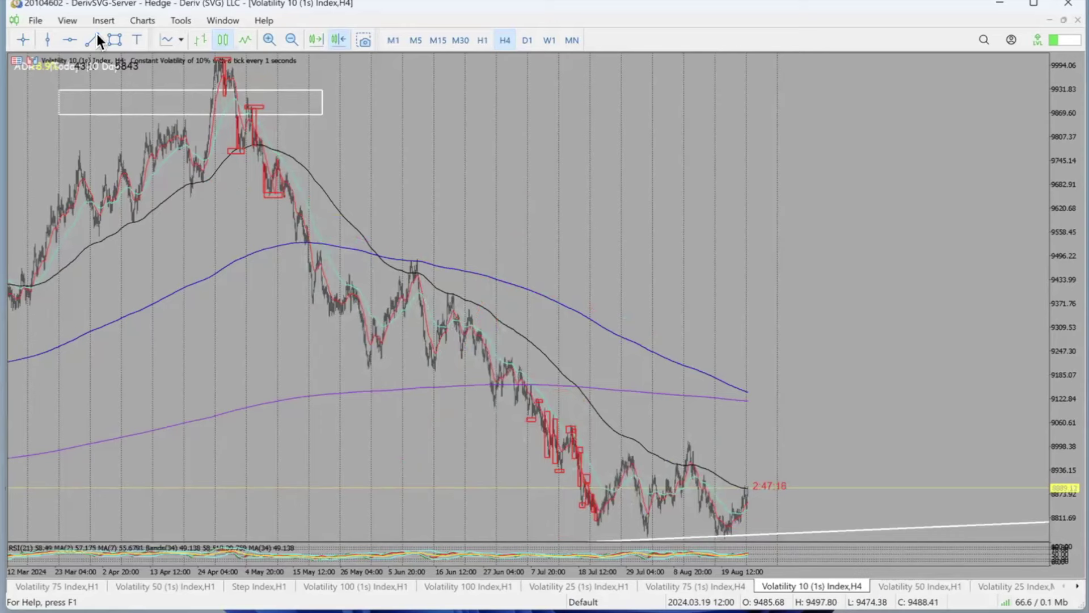
Step: Place a thin white rectangle around the July–August lows at the trendline, extending it just past the latest candles
{"action": "left_click_drag", "start_coordinate": [584, 528], "coordinate": [693, 538]}
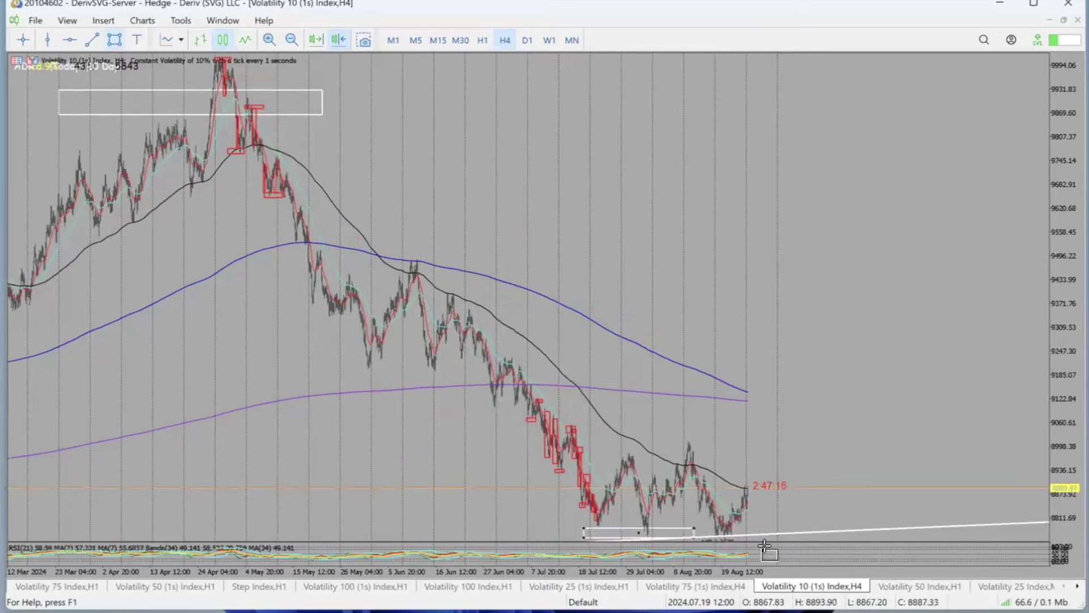
{"action": "left_click_drag", "start_coordinate": [693, 530], "coordinate": [758, 528]}
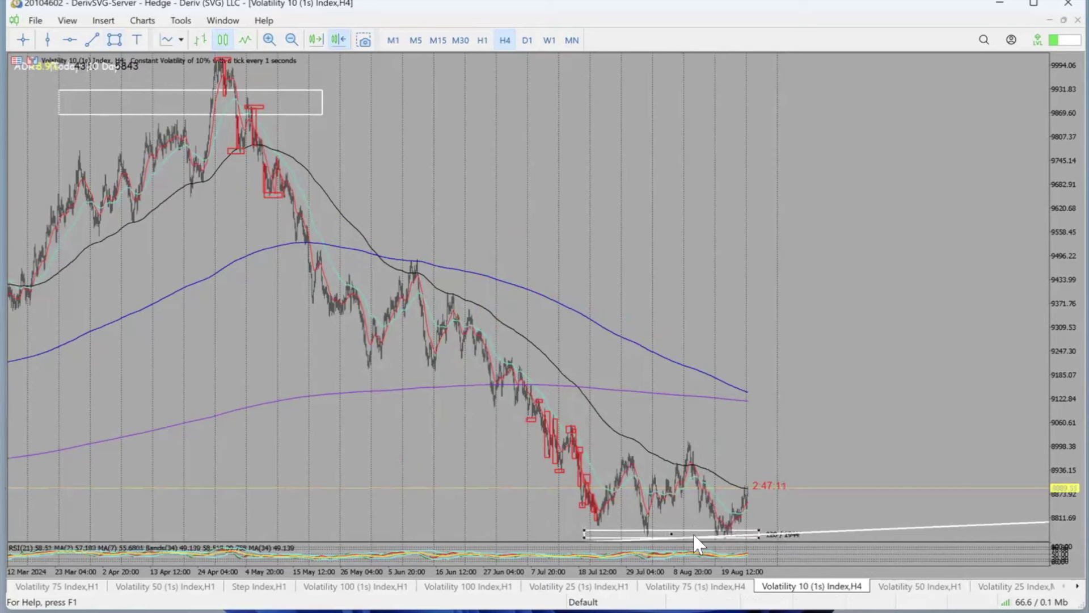
{"action": "left_click", "coordinate": [674, 533]}
Step: Switch to the H1 timeframe and bring the chart to its latest August 2024 candles
{"action": "left_click", "coordinate": [270, 40]}
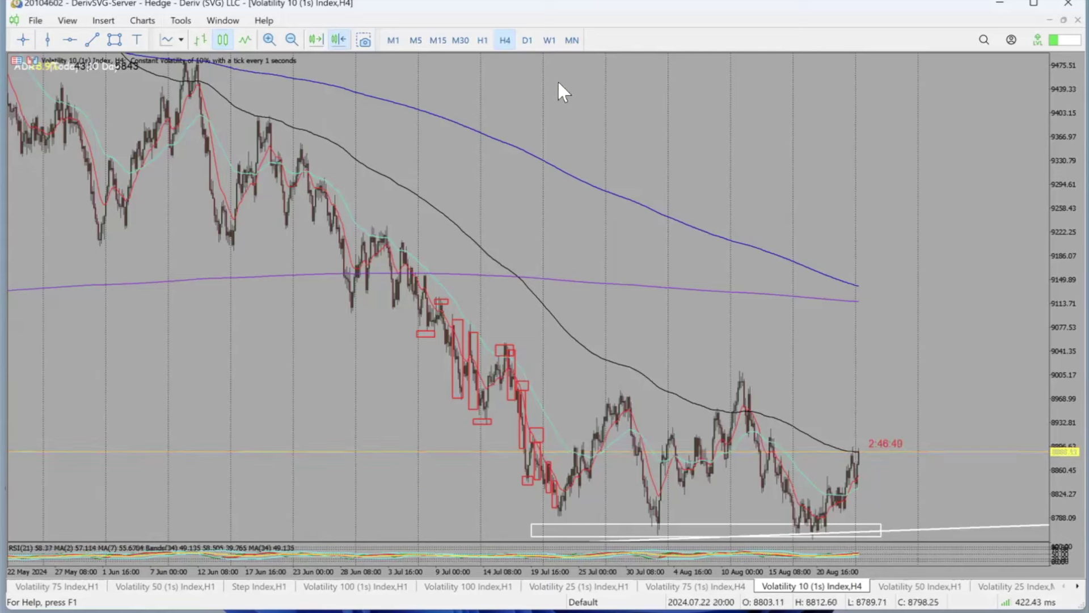
{"action": "left_click", "coordinate": [483, 40]}
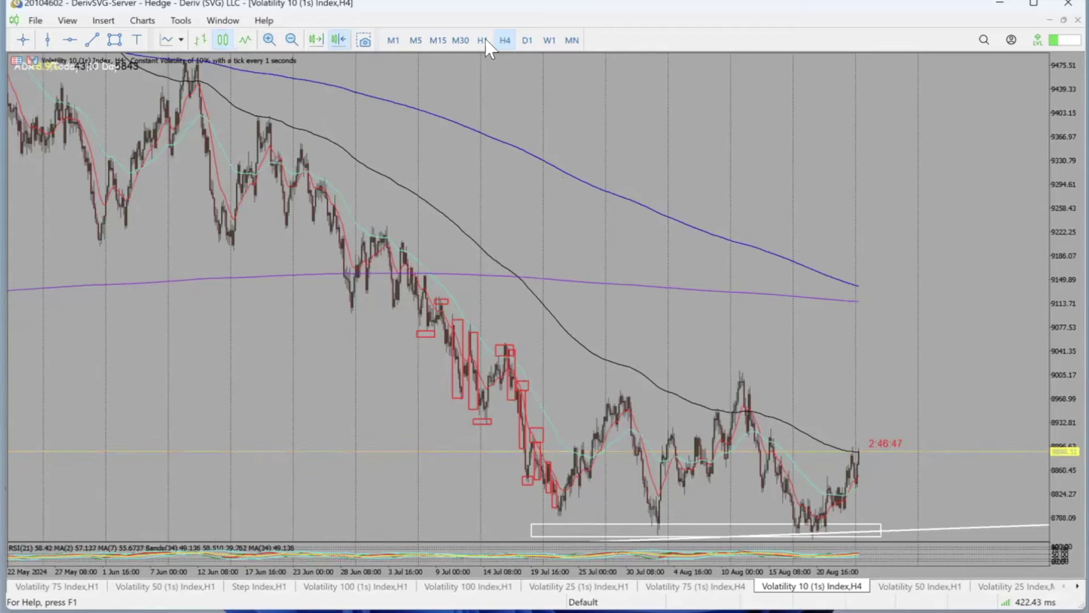
{"action": "left_click_drag", "start_coordinate": [727, 259], "coordinate": [252, 126]}
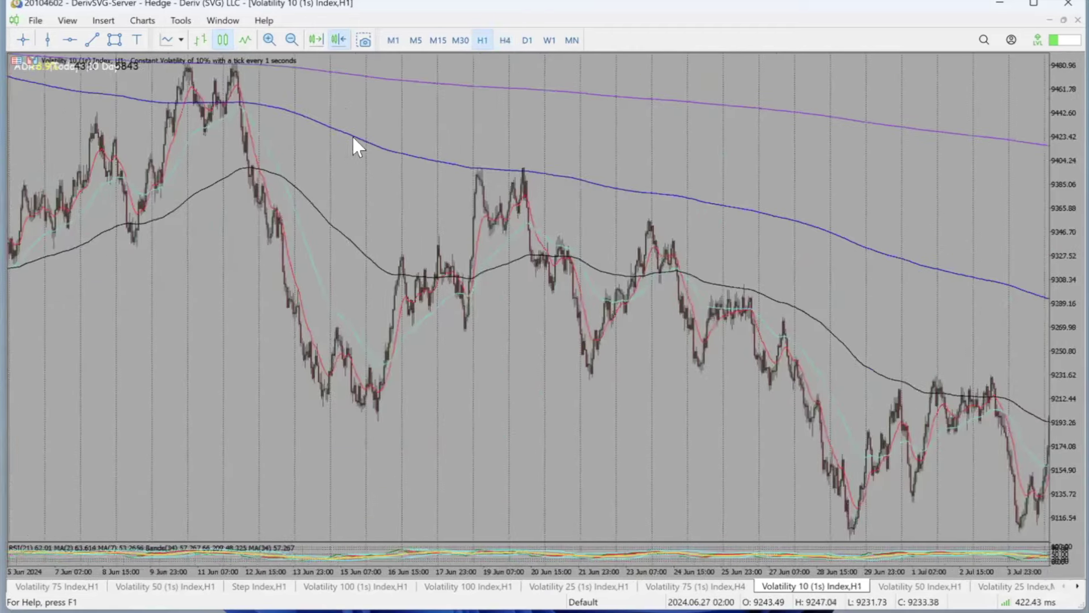
{"action": "scroll", "coordinate": [355, 146], "scroll_direction": "down", "scroll_amount": 10}
{"action": "left_click", "coordinate": [338, 39]}
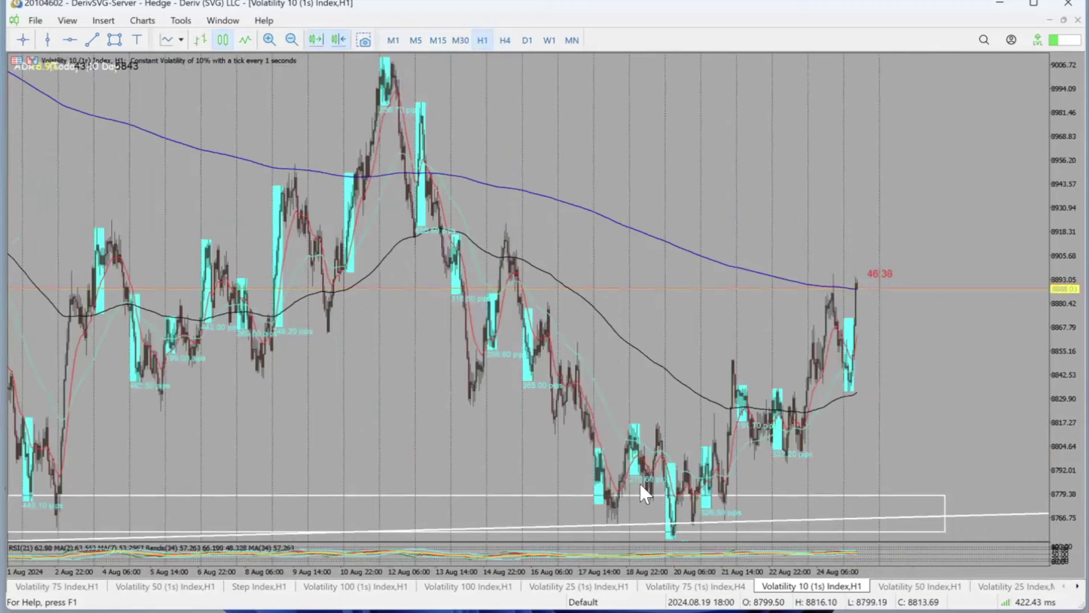
Step: Examine the H1 swings from late July to 24 August above the boxed support zone and trendline
{"action": "left_click", "coordinate": [292, 40]}
{"action": "left_click", "coordinate": [269, 40]}
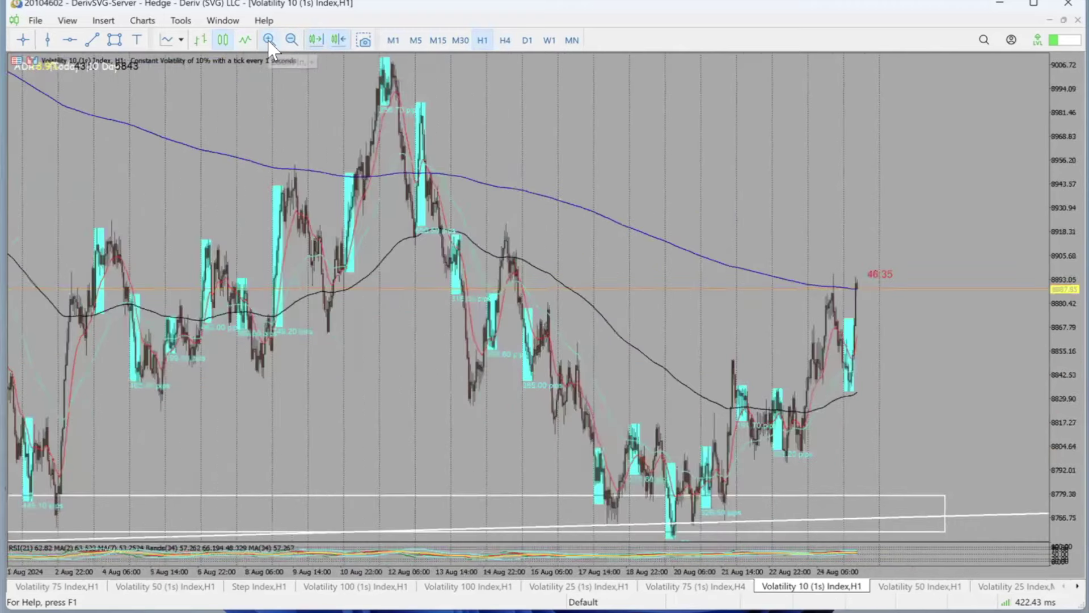
{"action": "left_click_drag", "start_coordinate": [547, 389], "coordinate": [893, 391]}
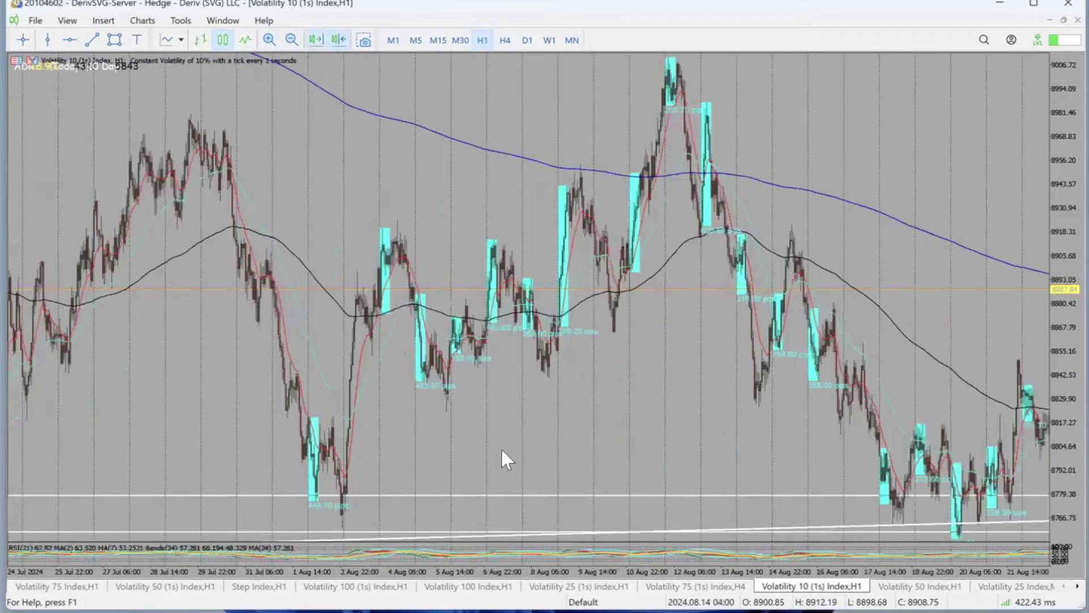
{"action": "left_click_drag", "start_coordinate": [694, 423], "coordinate": [302, 156]}
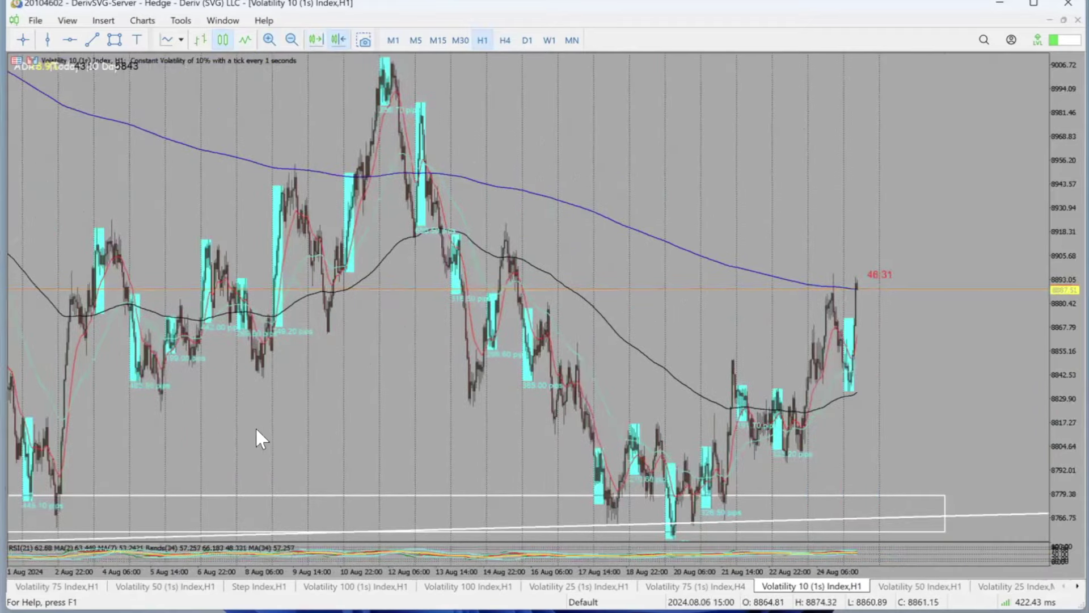
{"action": "left_click_drag", "start_coordinate": [255, 426], "coordinate": [885, 430]}
{"action": "left_click_drag", "start_coordinate": [955, 428], "coordinate": [361, 426]}
{"action": "left_click_drag", "start_coordinate": [213, 423], "coordinate": [9, 424]}
{"action": "left_click_drag", "start_coordinate": [766, 350], "coordinate": [55, 183]}
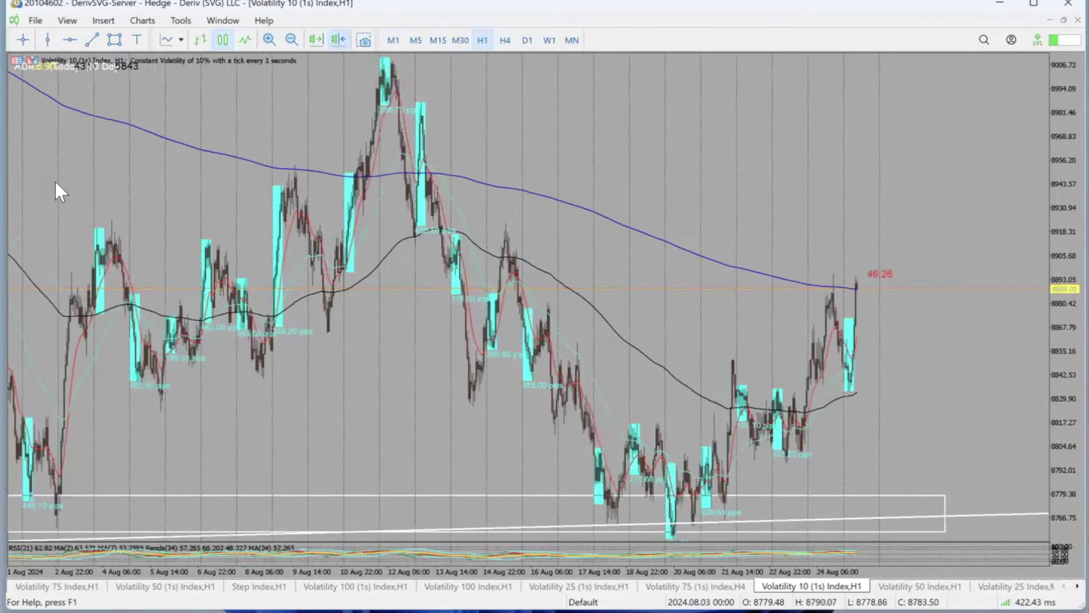
Step: Box the mid-August high and the 17–21 August lows with white rectangles, and shorten the long support box to end around 6 August
{"action": "mouse_move", "coordinate": [325, 81]}
{"action": "left_mouse_down"}
{"action": "mouse_move", "coordinate": [510, 109]}
{"action": "mouse_move", "coordinate": [500, 98]}
{"action": "left_mouse_up"}
{"action": "left_click", "coordinate": [114, 39]}
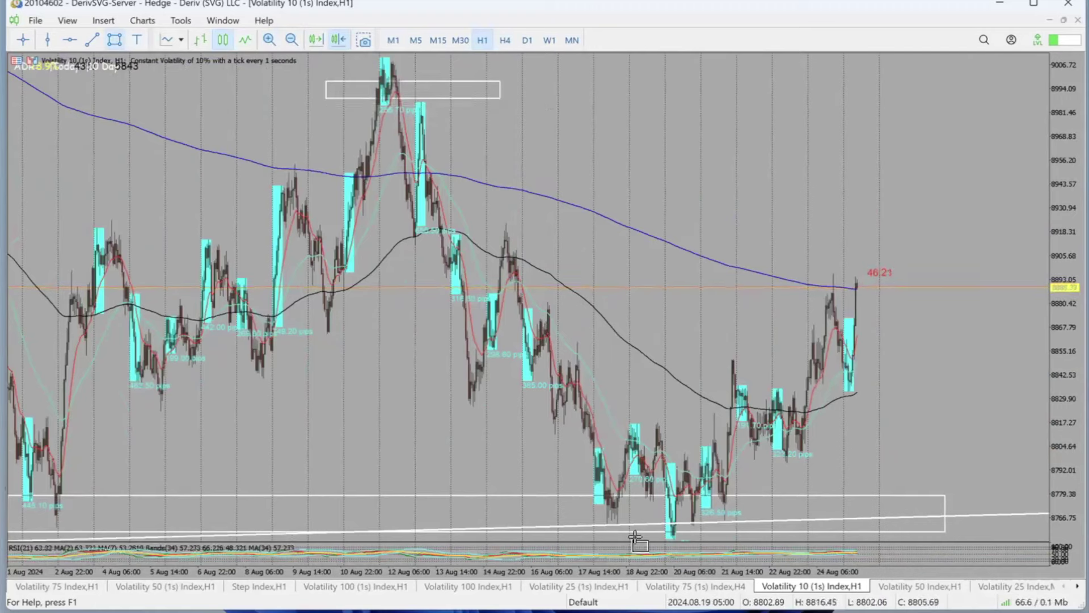
{"action": "mouse_move", "coordinate": [564, 503]}
{"action": "left_mouse_down"}
{"action": "mouse_move", "coordinate": [794, 550]}
{"action": "mouse_move", "coordinate": [771, 531]}
{"action": "left_mouse_up"}
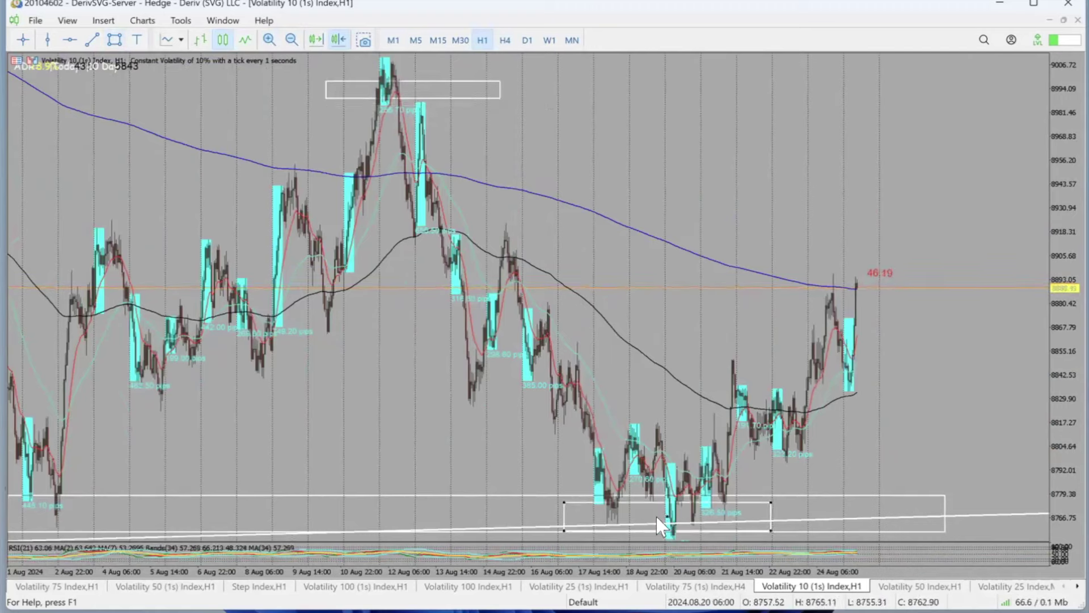
{"action": "double_click", "coordinate": [945, 495]}
{"action": "left_click_drag", "start_coordinate": [945, 495], "coordinate": [202, 495]}
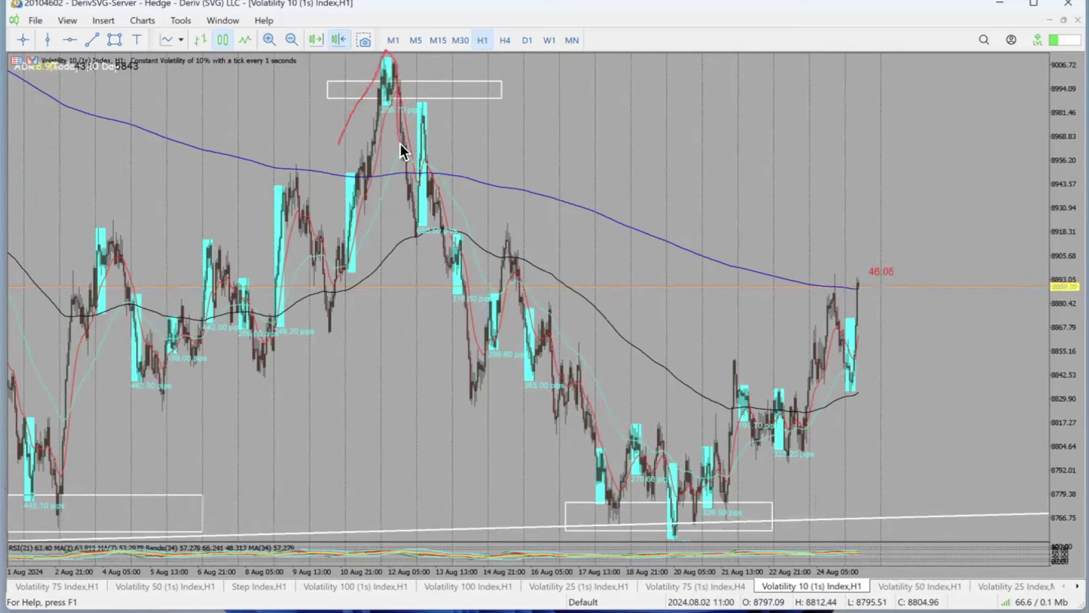
Step: Trace the decline in red from the boxed mid-August high to the boxed lows, and outline the 14 August retest high
{"action": "left_click_drag", "start_coordinate": [420, 79], "coordinate": [438, 250]}
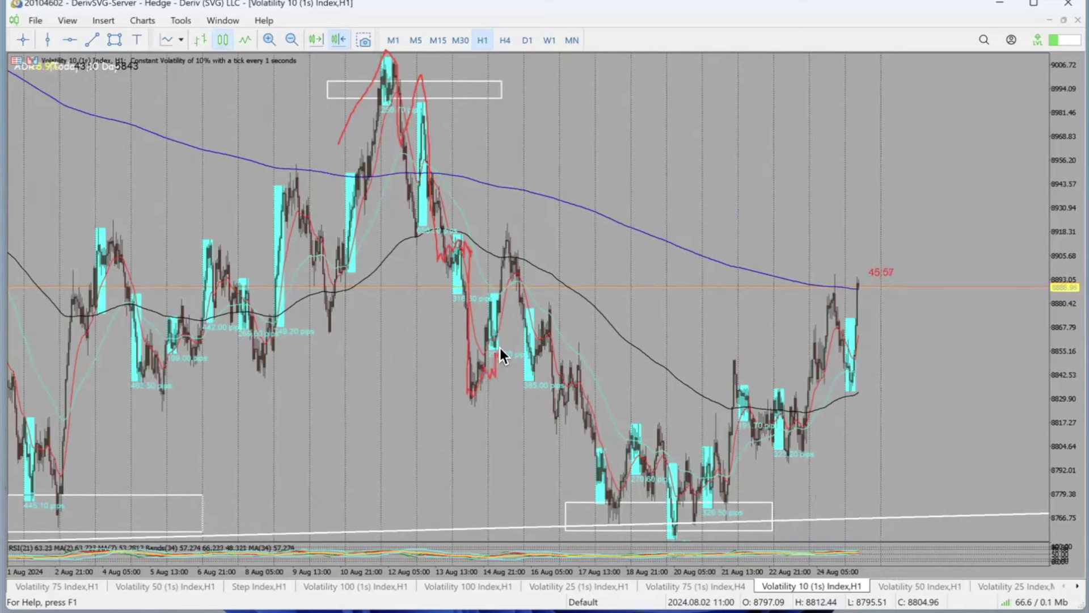
{"action": "mouse_move", "coordinate": [486, 228]}
{"action": "left_mouse_down"}
{"action": "mouse_move", "coordinate": [575, 238]}
{"action": "mouse_move", "coordinate": [463, 243]}
{"action": "mouse_move", "coordinate": [459, 205]}
{"action": "left_mouse_up"}
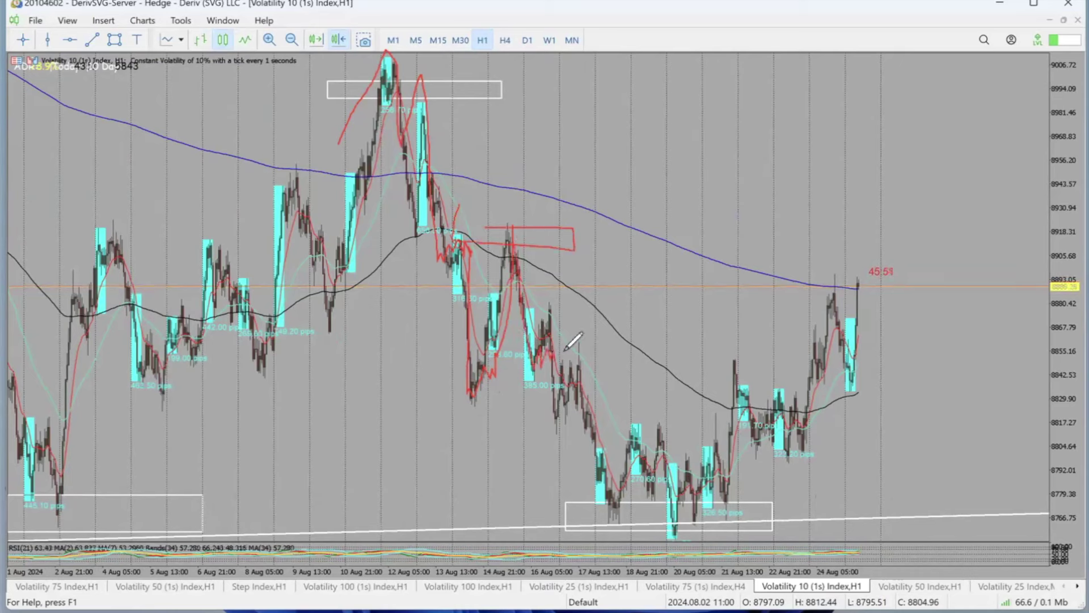
{"action": "mouse_move", "coordinate": [557, 347]}
{"action": "left_mouse_down"}
{"action": "mouse_move", "coordinate": [564, 386]}
{"action": "mouse_move", "coordinate": [580, 369]}
{"action": "left_mouse_up"}
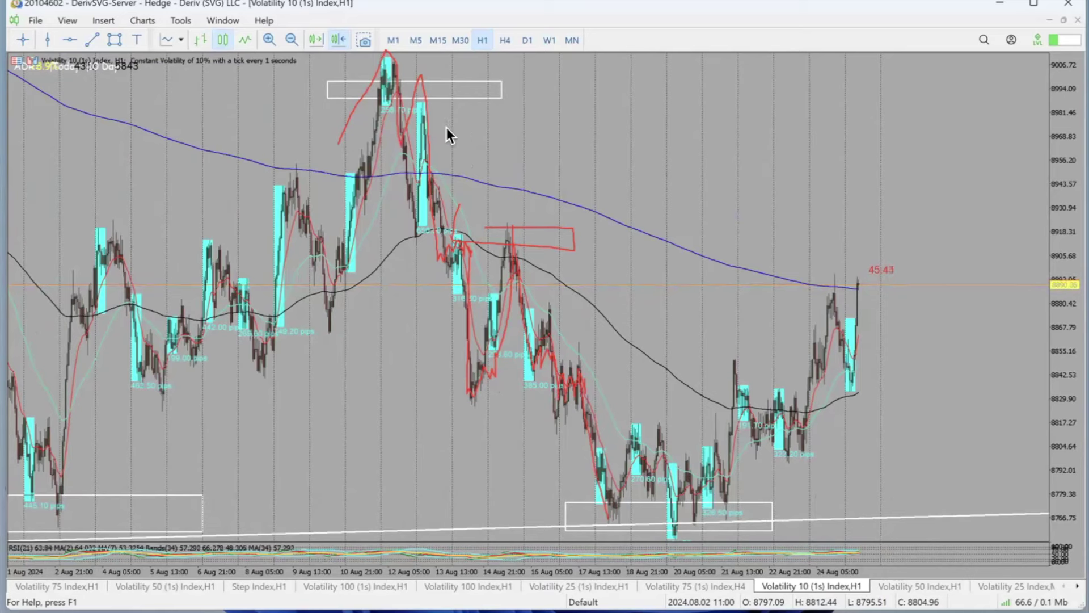
Step: Number the three falling legs of the August decline 1, 2, 3 in white
{"action": "left_click_drag", "start_coordinate": [450, 128], "coordinate": [454, 169]}
{"action": "left_click_drag", "start_coordinate": [549, 288], "coordinate": [590, 307]}
{"action": "mouse_move", "coordinate": [608, 391]}
{"action": "left_mouse_down"}
{"action": "mouse_move", "coordinate": [628, 393]}
{"action": "mouse_move", "coordinate": [607, 407]}
{"action": "left_mouse_up"}
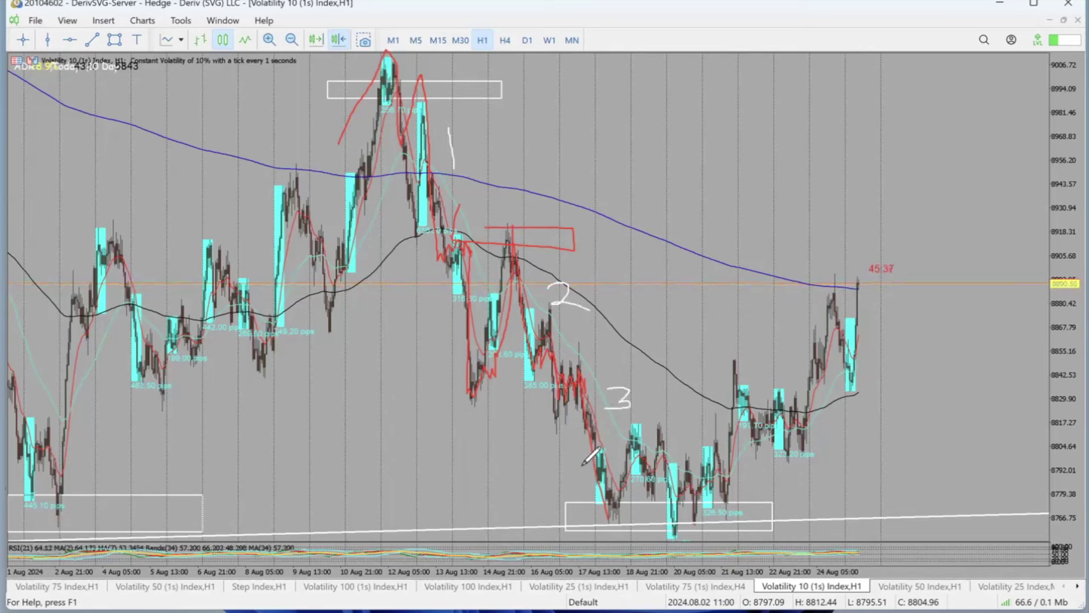
Step: Trace the 17–21 August zigzag in white with boundary lines along its highs and lows, and erase all freehand marks
{"action": "mouse_move", "coordinate": [609, 520]}
{"action": "left_mouse_down"}
{"action": "mouse_move", "coordinate": [634, 448]}
{"action": "mouse_move", "coordinate": [651, 471]}
{"action": "mouse_move", "coordinate": [713, 504]}
{"action": "mouse_move", "coordinate": [724, 455]}
{"action": "mouse_move", "coordinate": [737, 447]}
{"action": "left_mouse_up"}
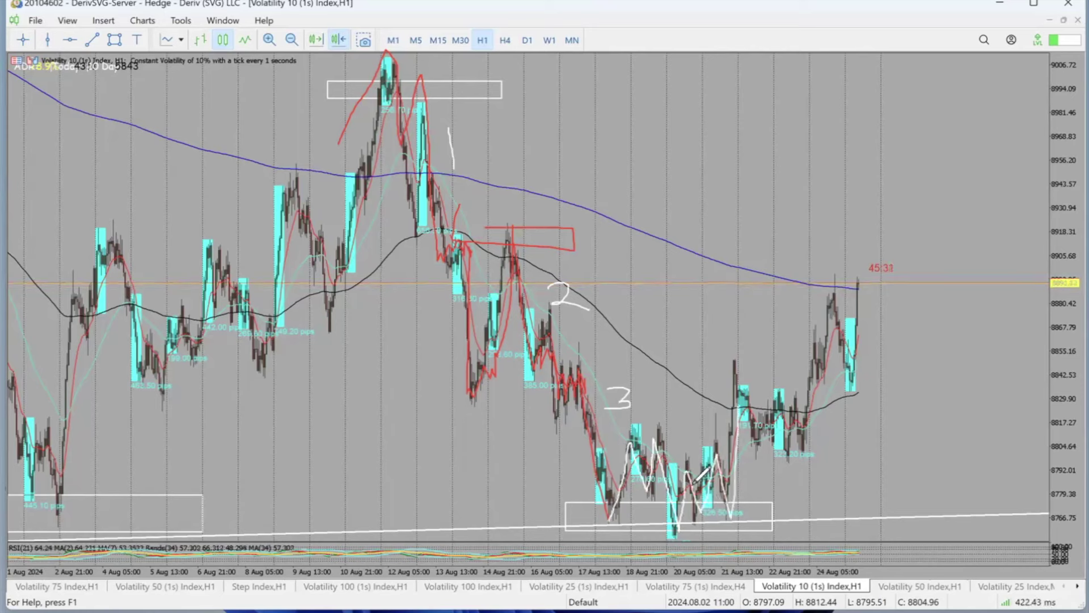
{"action": "left_click_drag", "start_coordinate": [584, 438], "coordinate": [769, 453]}
{"action": "left_click_drag", "start_coordinate": [585, 519], "coordinate": [777, 511]}
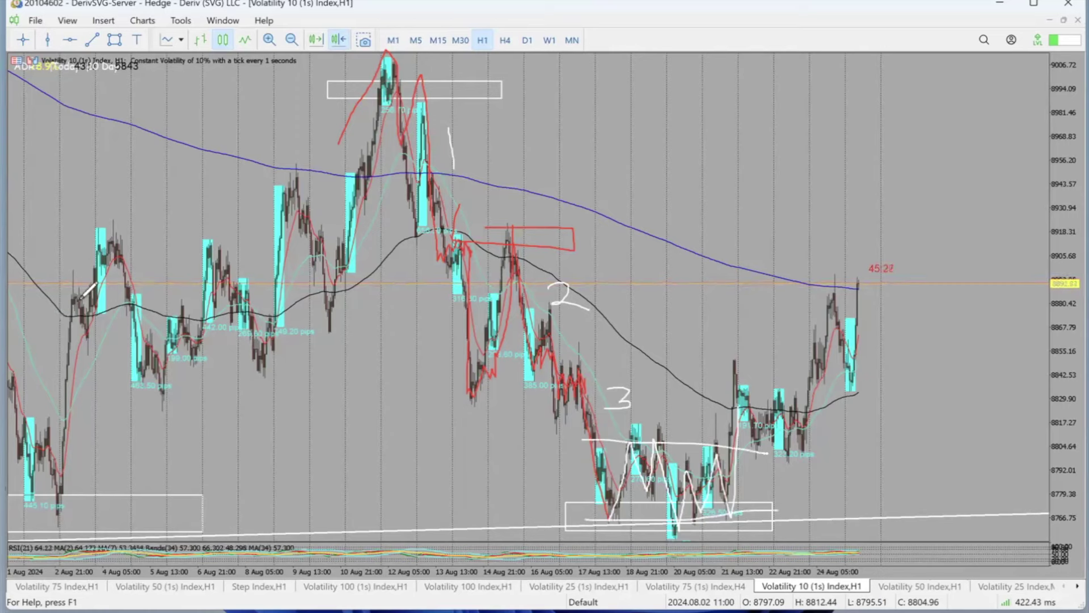
{"action": "mouse_move", "coordinate": [311, 90]}
{"action": "left_mouse_down"}
{"action": "mouse_move", "coordinate": [607, 382]}
{"action": "mouse_move", "coordinate": [749, 449]}
{"action": "mouse_move", "coordinate": [644, 505]}
{"action": "mouse_move", "coordinate": [703, 496]}
{"action": "mouse_move", "coordinate": [723, 512]}
{"action": "left_mouse_up"}
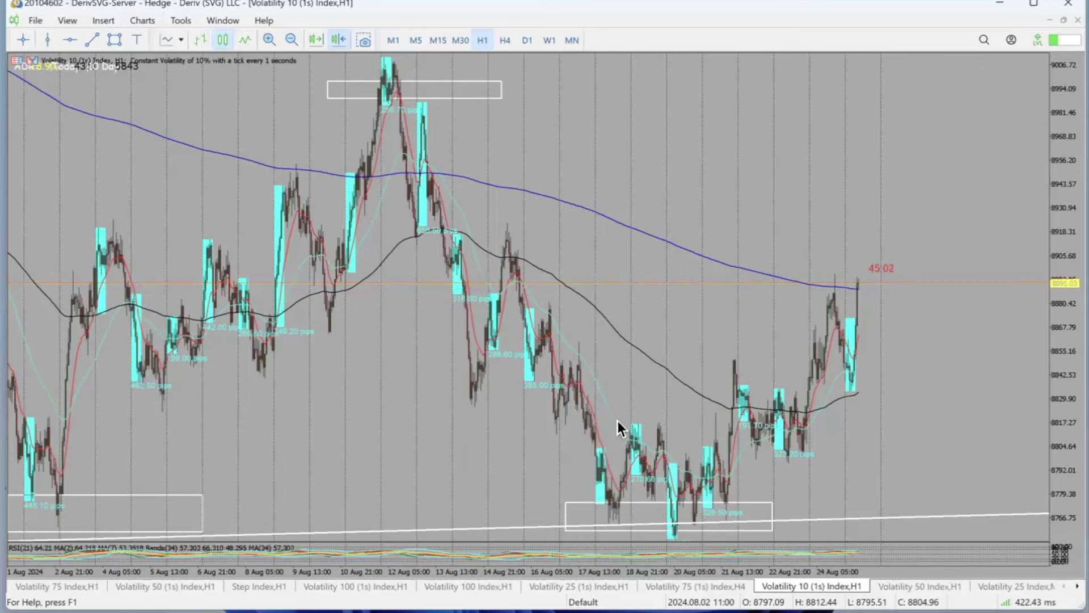
Step: Circle the 17–21 August consolidation in white and draw a large arrow pointing upward from it
{"action": "mouse_move", "coordinate": [687, 363]}
{"action": "left_mouse_down"}
{"action": "mouse_move", "coordinate": [811, 173]}
{"action": "mouse_move", "coordinate": [833, 260]}
{"action": "left_mouse_up"}
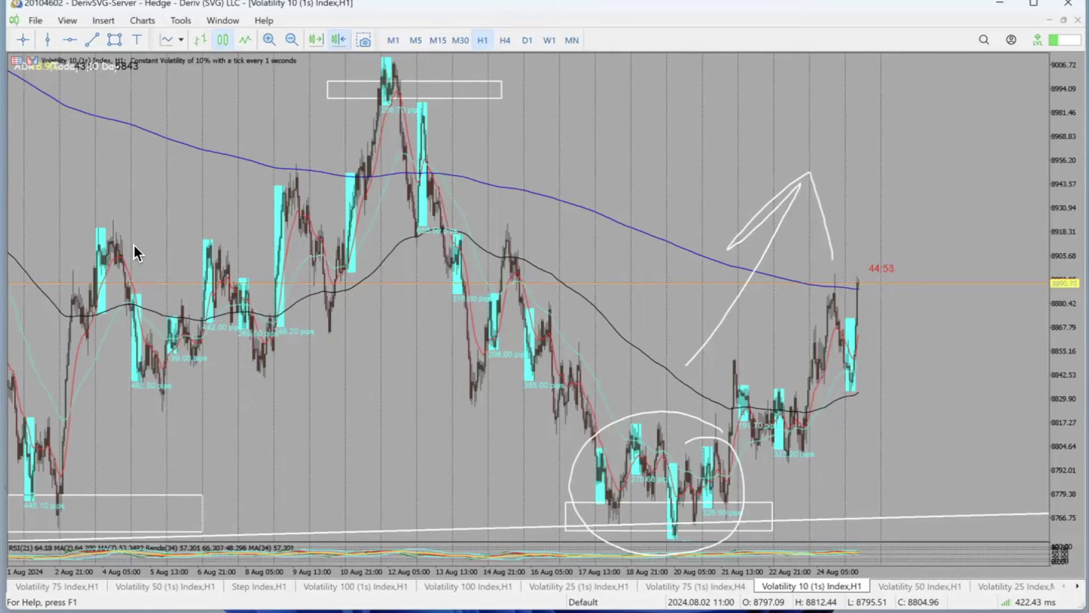
Step: Erase the circle and arrow, then trace the 21 August rally in white and number it 1
{"action": "key", "text": "e"}
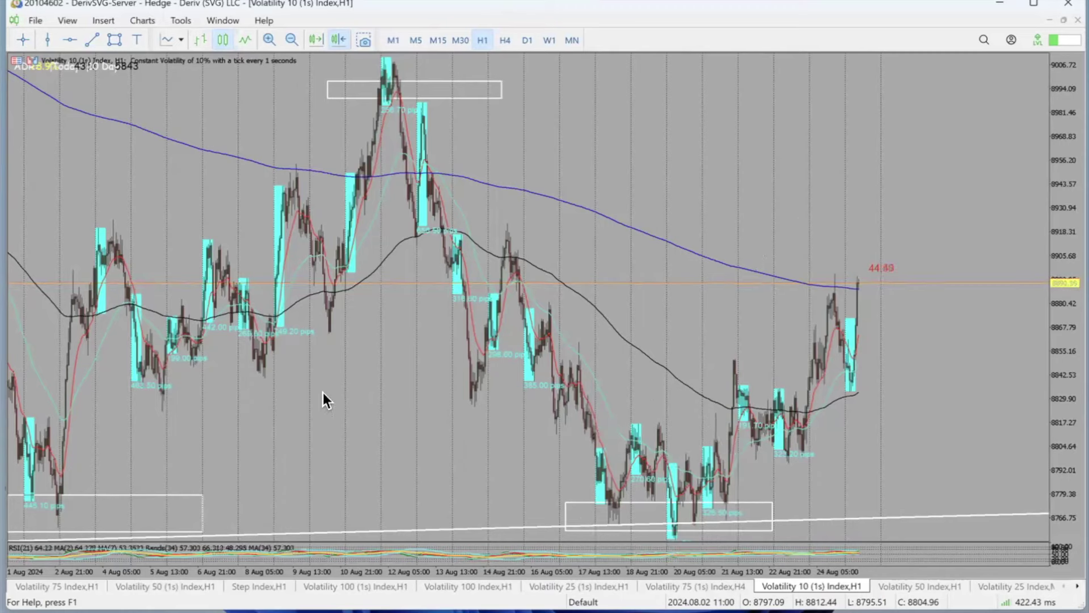
{"action": "left_click", "coordinate": [269, 40]}
{"action": "left_click", "coordinate": [269, 40]}
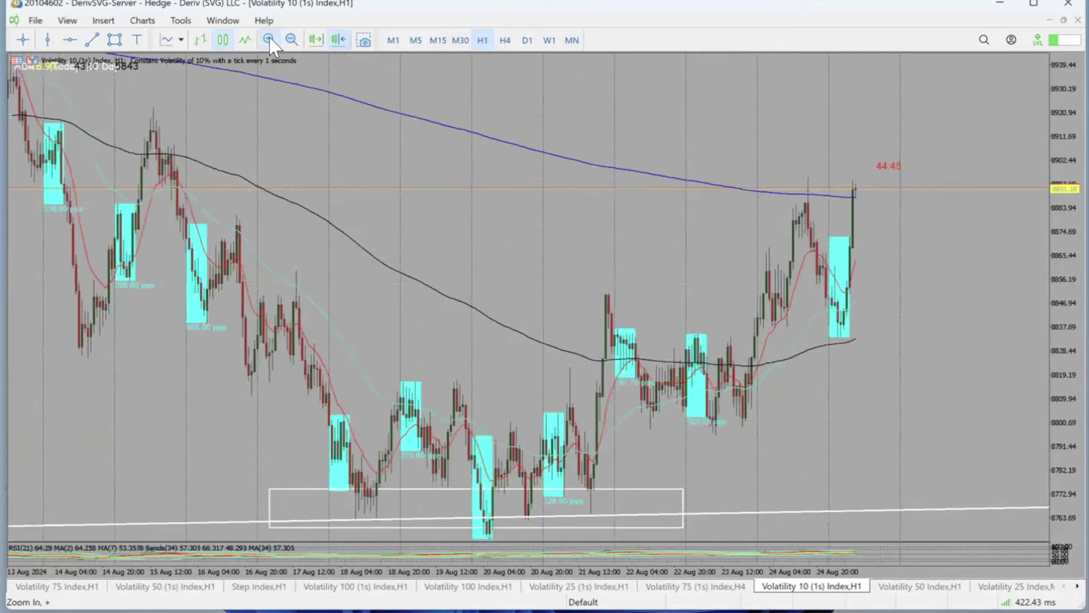
{"action": "left_click", "coordinate": [292, 40]}
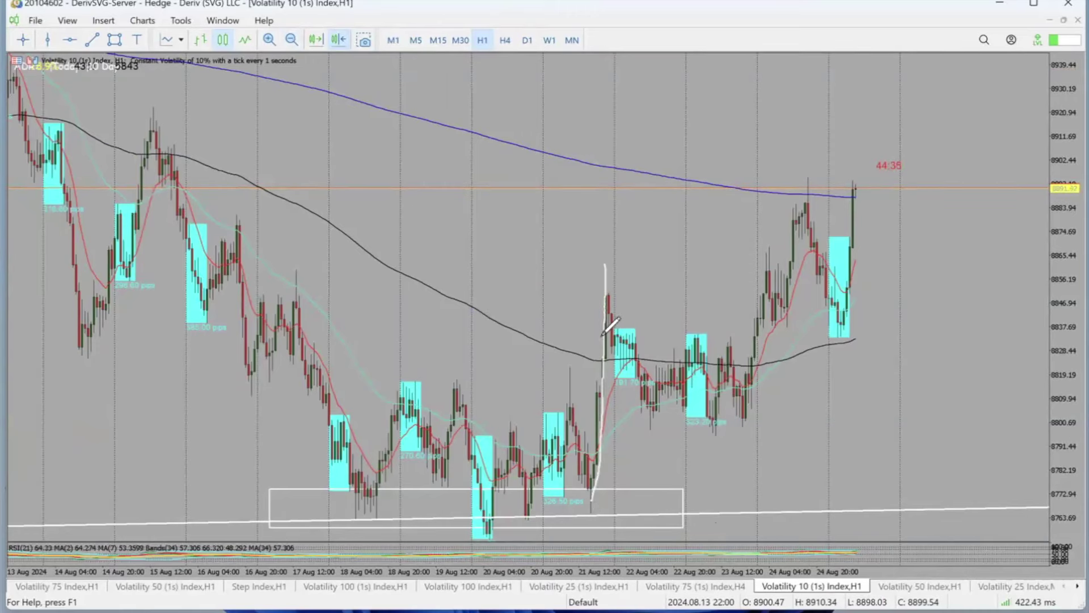
{"action": "mouse_move", "coordinate": [513, 316]}
{"action": "left_mouse_down"}
{"action": "mouse_move", "coordinate": [550, 317]}
{"action": "mouse_move", "coordinate": [518, 359]}
{"action": "left_mouse_up"}
{"action": "mouse_move", "coordinate": [548, 306]}
{"action": "left_mouse_down"}
{"action": "mouse_move", "coordinate": [549, 372]}
{"action": "mouse_move", "coordinate": [570, 369]}
{"action": "left_mouse_up"}
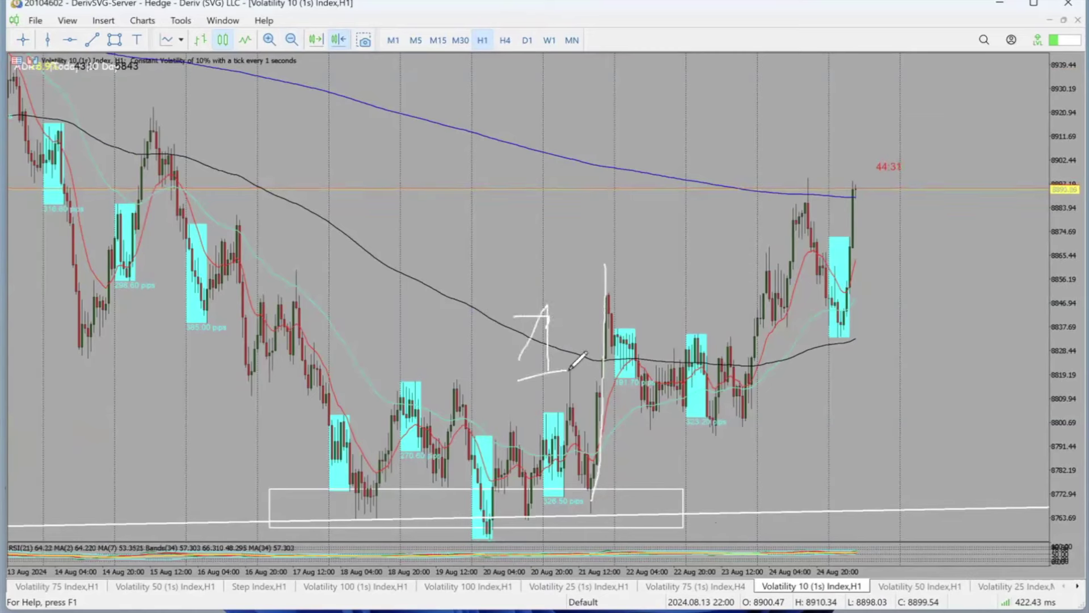
Step: Trace the 22–24 August zigzag and breakout in white, box the breakout peak, and erase all freehand marks
{"action": "mouse_move", "coordinate": [605, 265]}
{"action": "left_mouse_down"}
{"action": "mouse_move", "coordinate": [629, 348]}
{"action": "mouse_move", "coordinate": [652, 340]}
{"action": "mouse_move", "coordinate": [711, 414]}
{"action": "mouse_move", "coordinate": [718, 348]}
{"action": "mouse_move", "coordinate": [742, 410]}
{"action": "mouse_move", "coordinate": [775, 259]}
{"action": "left_mouse_up"}
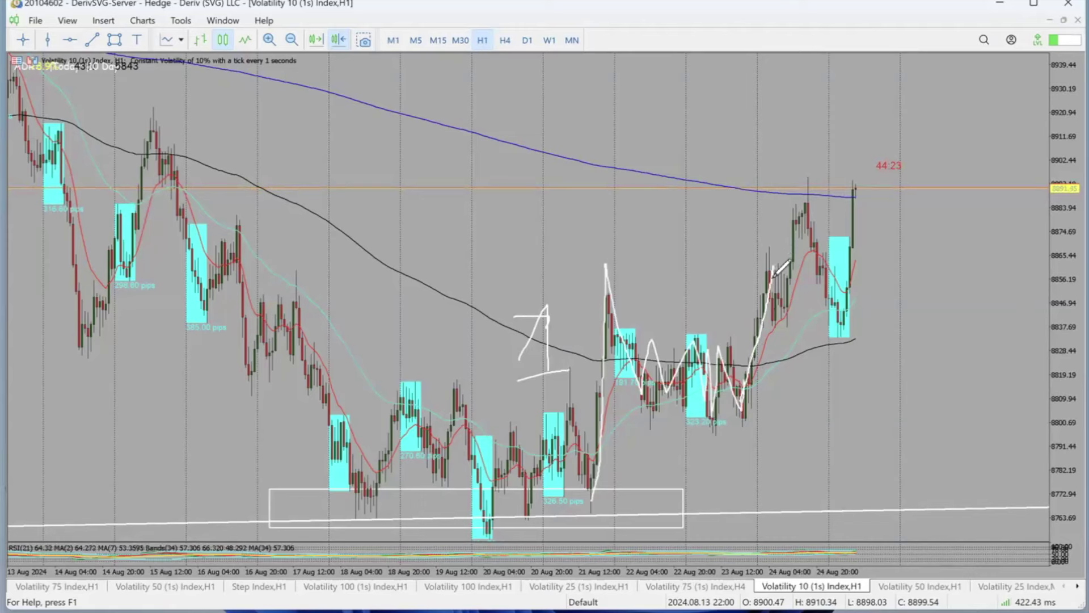
{"action": "left_click_drag", "start_coordinate": [774, 307], "coordinate": [788, 309]}
{"action": "mouse_move", "coordinate": [751, 261]}
{"action": "left_mouse_down"}
{"action": "mouse_move", "coordinate": [780, 257]}
{"action": "mouse_move", "coordinate": [786, 340]}
{"action": "mouse_move", "coordinate": [744, 341]}
{"action": "mouse_move", "coordinate": [748, 260]}
{"action": "left_mouse_up"}
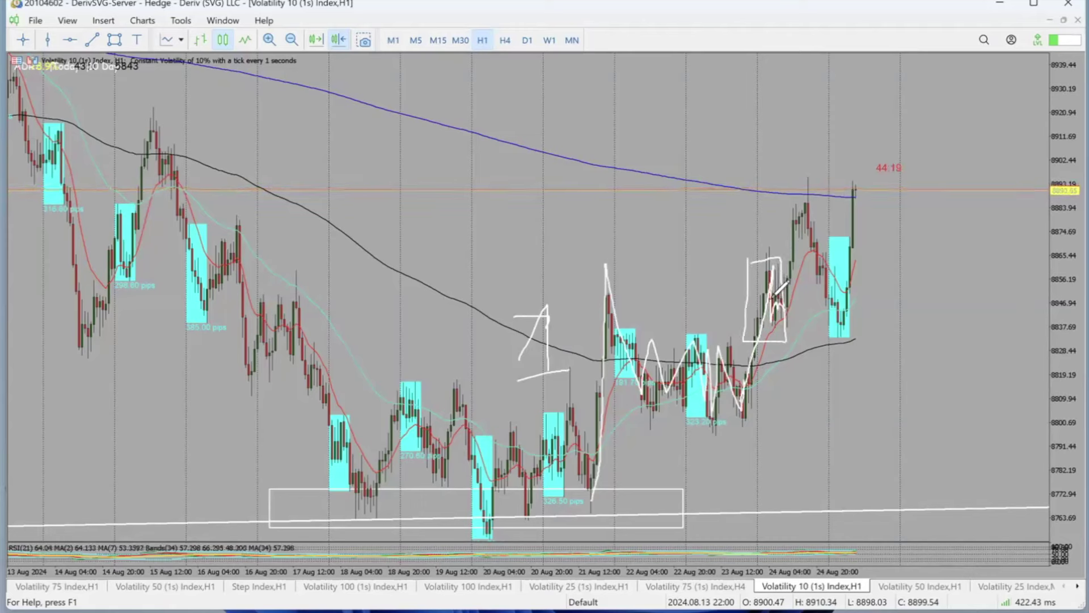
{"action": "left_click_drag", "start_coordinate": [767, 312], "coordinate": [794, 291]}
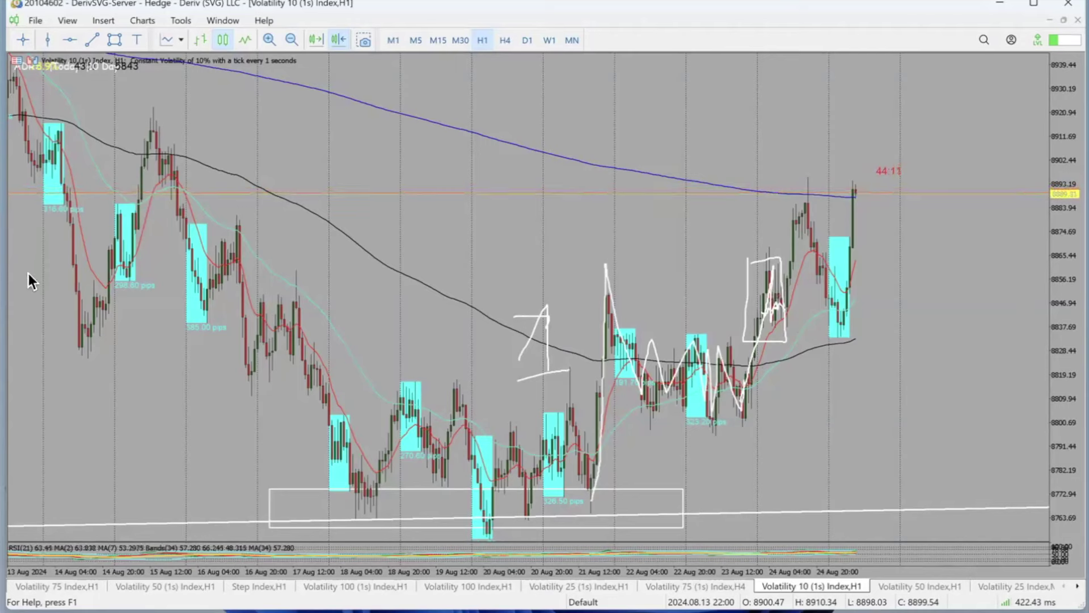
{"action": "mouse_move", "coordinate": [742, 279]}
{"action": "left_mouse_down"}
{"action": "mouse_move", "coordinate": [413, 318]}
{"action": "mouse_move", "coordinate": [479, 475]}
{"action": "mouse_move", "coordinate": [512, 375]}
{"action": "mouse_move", "coordinate": [424, 348]}
{"action": "left_mouse_up"}
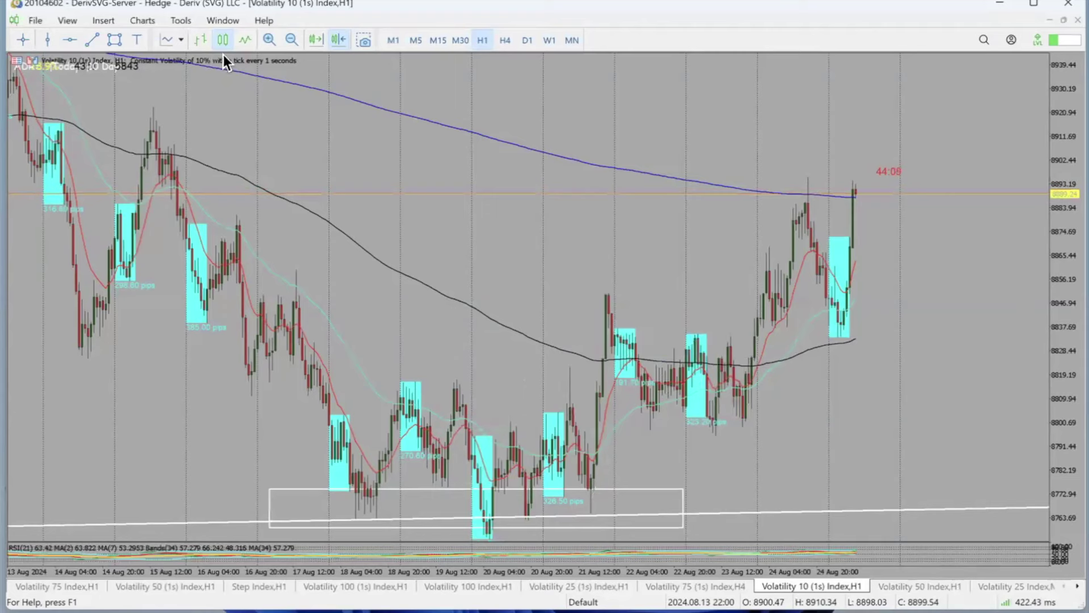
Step: Trace the late 23 August rise, box the early 24 August peak in white with red zigzags inside, and mark the adjoining pullback
{"action": "left_click", "coordinate": [269, 41]}
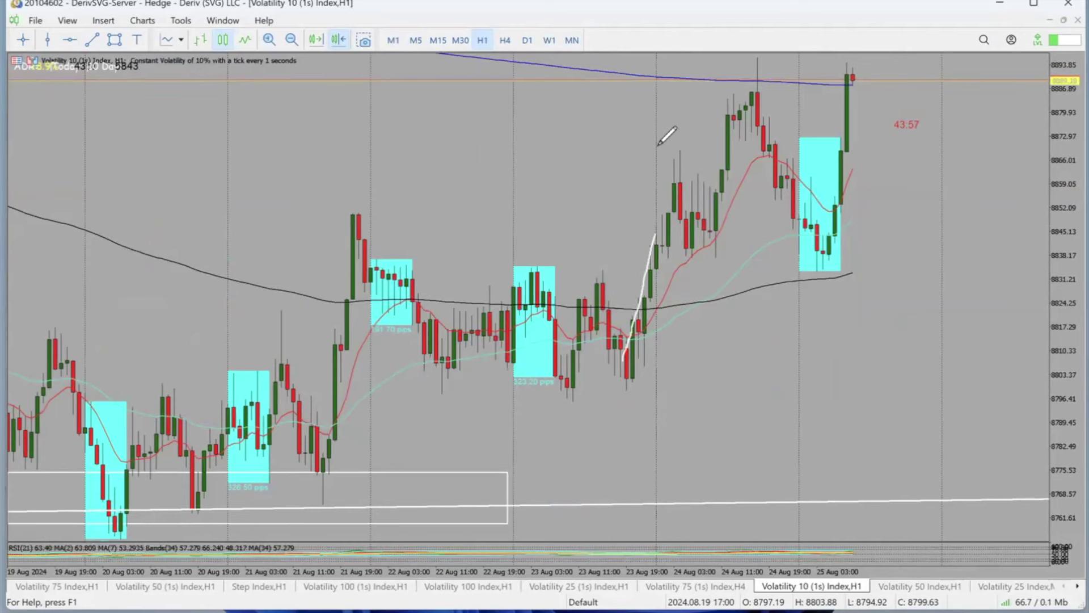
{"action": "mouse_move", "coordinate": [658, 147]}
{"action": "left_mouse_down"}
{"action": "mouse_move", "coordinate": [691, 148]}
{"action": "mouse_move", "coordinate": [700, 254]}
{"action": "mouse_move", "coordinate": [684, 260]}
{"action": "mouse_move", "coordinate": [660, 260]}
{"action": "mouse_move", "coordinate": [655, 145]}
{"action": "left_mouse_up"}
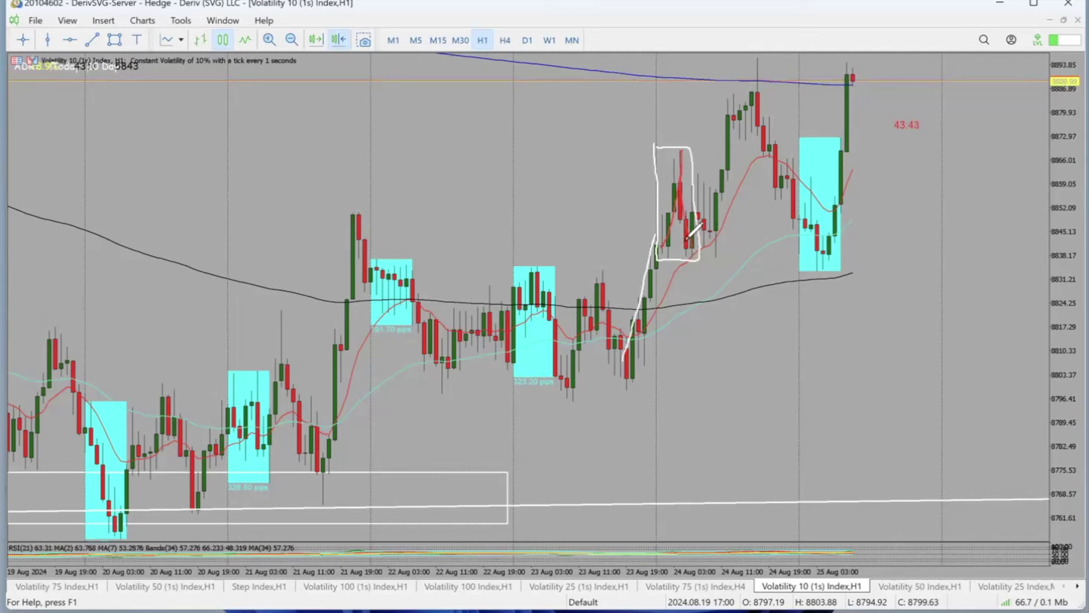
{"action": "left_click_drag", "start_coordinate": [658, 237], "coordinate": [695, 247]}
{"action": "mouse_move", "coordinate": [713, 225]}
{"action": "left_mouse_down"}
{"action": "mouse_move", "coordinate": [713, 191]}
{"action": "mouse_move", "coordinate": [736, 192]}
{"action": "mouse_move", "coordinate": [686, 191]}
{"action": "left_mouse_up"}
Step: Label the 21 August rally with a circled 1 and the boxed 24 August leg with a circled 2
{"action": "left_click_drag", "start_coordinate": [306, 276], "coordinate": [310, 301]}
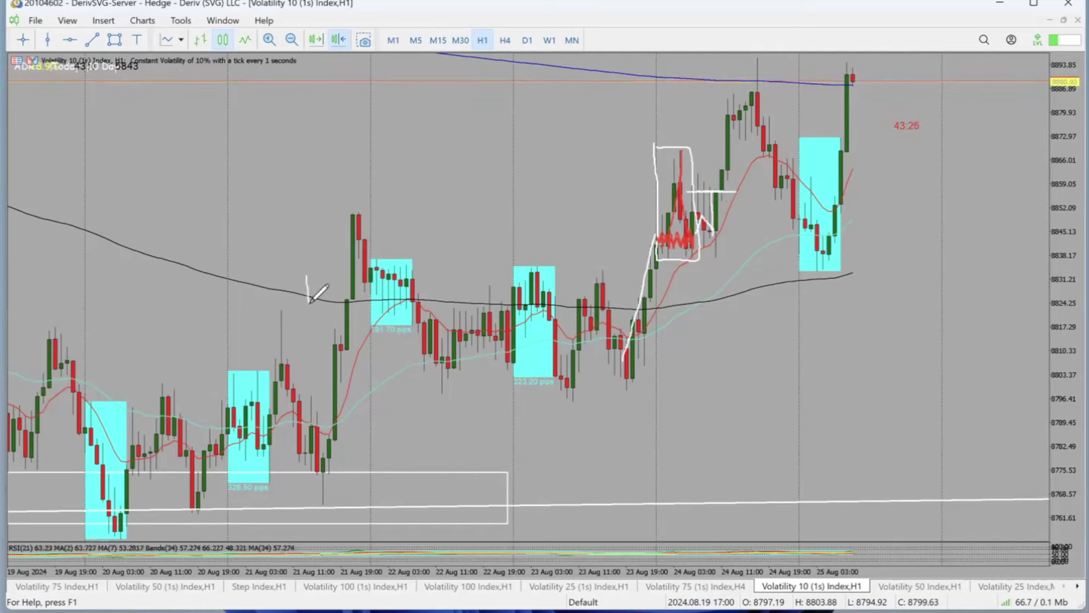
{"action": "mouse_move", "coordinate": [303, 261]}
{"action": "left_mouse_down"}
{"action": "mouse_move", "coordinate": [313, 279]}
{"action": "mouse_move", "coordinate": [310, 260]}
{"action": "left_mouse_up"}
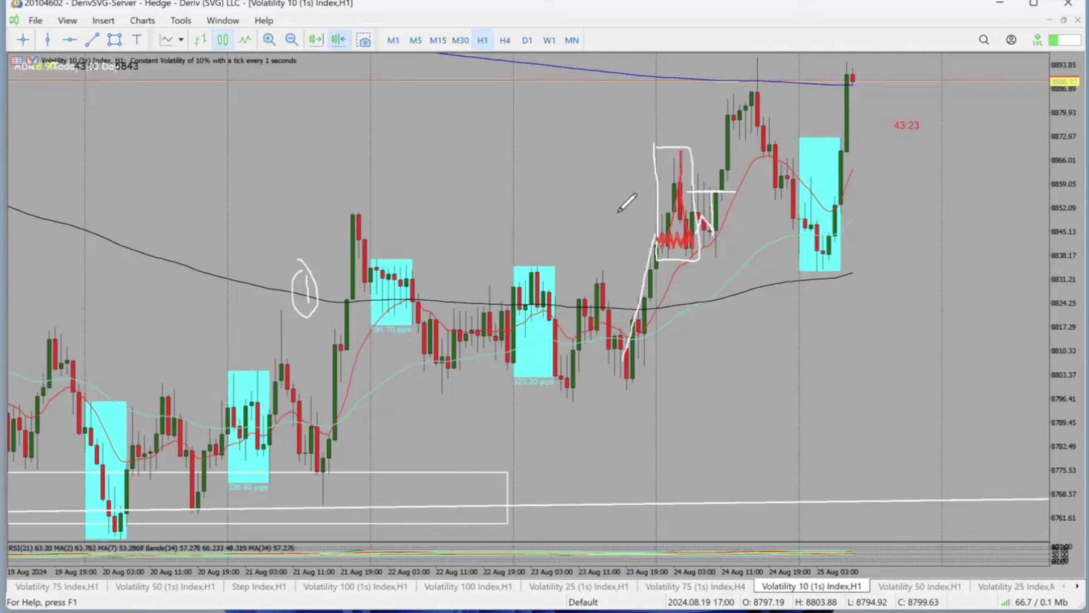
{"action": "mouse_move", "coordinate": [606, 214]}
{"action": "left_mouse_down"}
{"action": "mouse_move", "coordinate": [628, 227]}
{"action": "mouse_move", "coordinate": [618, 245]}
{"action": "mouse_move", "coordinate": [625, 194]}
{"action": "left_mouse_up"}
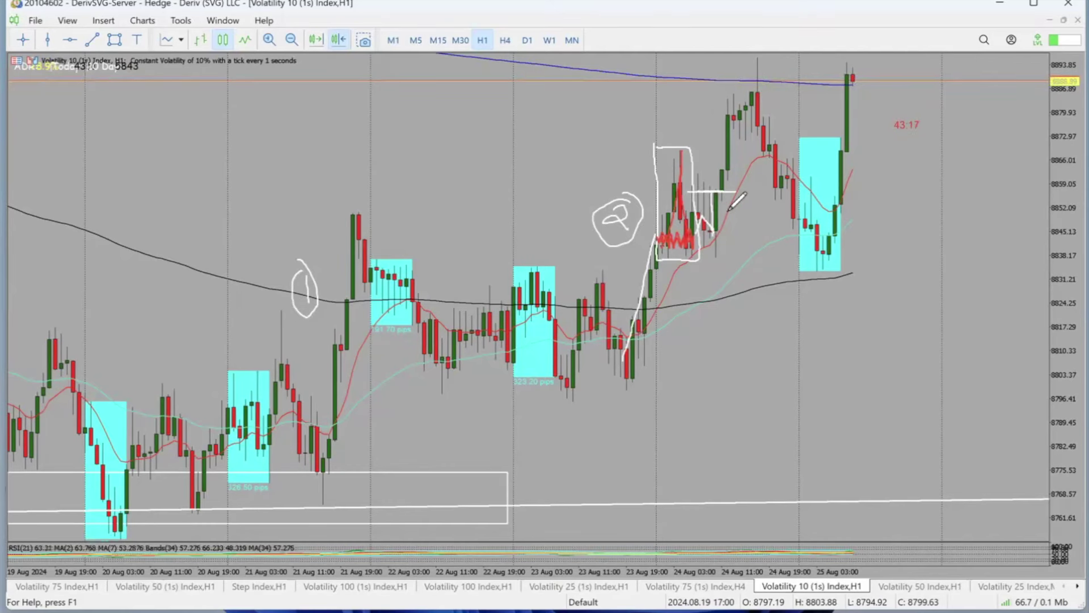
Step: Draw horizontal support lines beneath the 24 August pullback, trace the following rise and fall, and extend the levels beneath the 25 August lows
{"action": "mouse_move", "coordinate": [728, 210]}
{"action": "left_mouse_down"}
{"action": "mouse_move", "coordinate": [747, 252]}
{"action": "mouse_move", "coordinate": [711, 256]}
{"action": "mouse_move", "coordinate": [785, 255]}
{"action": "left_mouse_up"}
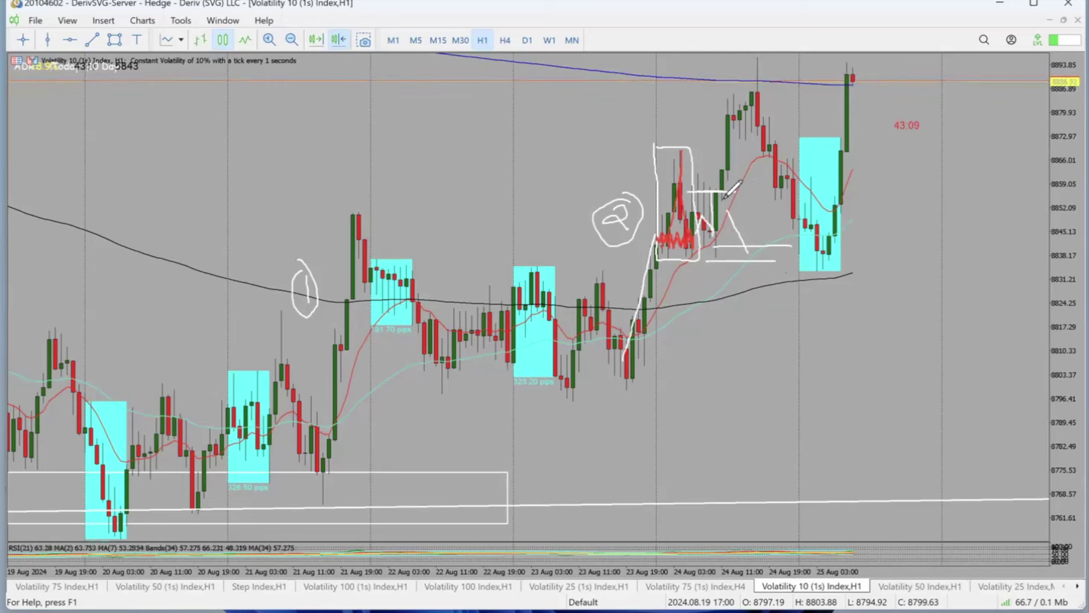
{"action": "mouse_move", "coordinate": [720, 190]}
{"action": "left_mouse_down"}
{"action": "mouse_move", "coordinate": [730, 90]}
{"action": "mouse_move", "coordinate": [761, 120]}
{"action": "mouse_move", "coordinate": [801, 227]}
{"action": "mouse_move", "coordinate": [883, 229]}
{"action": "left_mouse_up"}
{"action": "left_click_drag", "start_coordinate": [777, 261], "coordinate": [904, 260]}
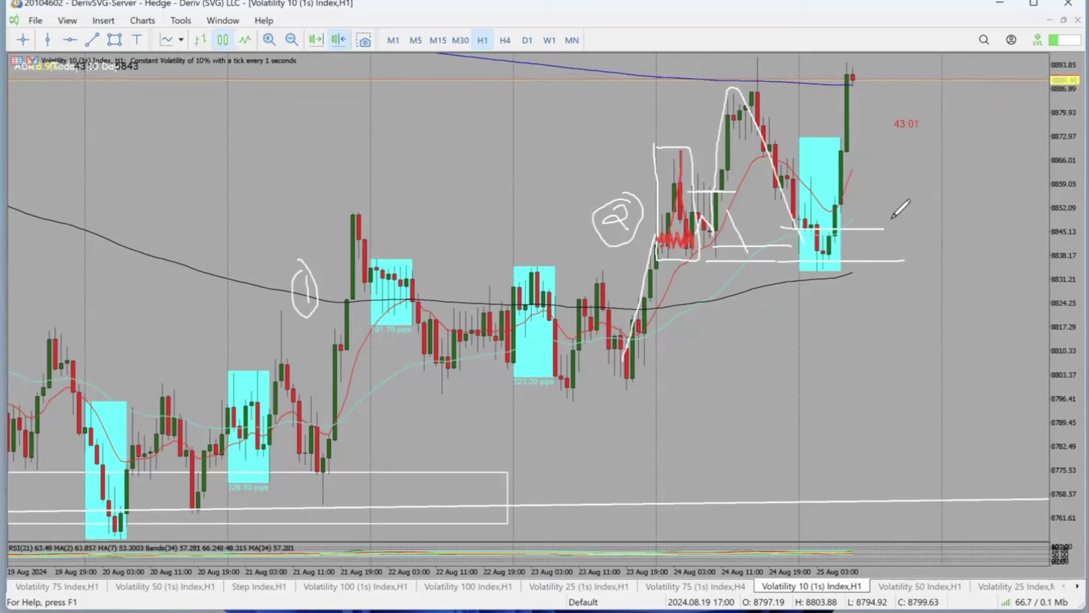
Step: Write "Buy" beside the support lines with an upward arrow from them, and erase all freehand marks
{"action": "mouse_move", "coordinate": [925, 234]}
{"action": "left_mouse_down"}
{"action": "mouse_move", "coordinate": [926, 258]}
{"action": "mouse_move", "coordinate": [935, 237]}
{"action": "mouse_move", "coordinate": [955, 231]}
{"action": "mouse_move", "coordinate": [997, 272]}
{"action": "mouse_move", "coordinate": [975, 256]}
{"action": "left_mouse_up"}
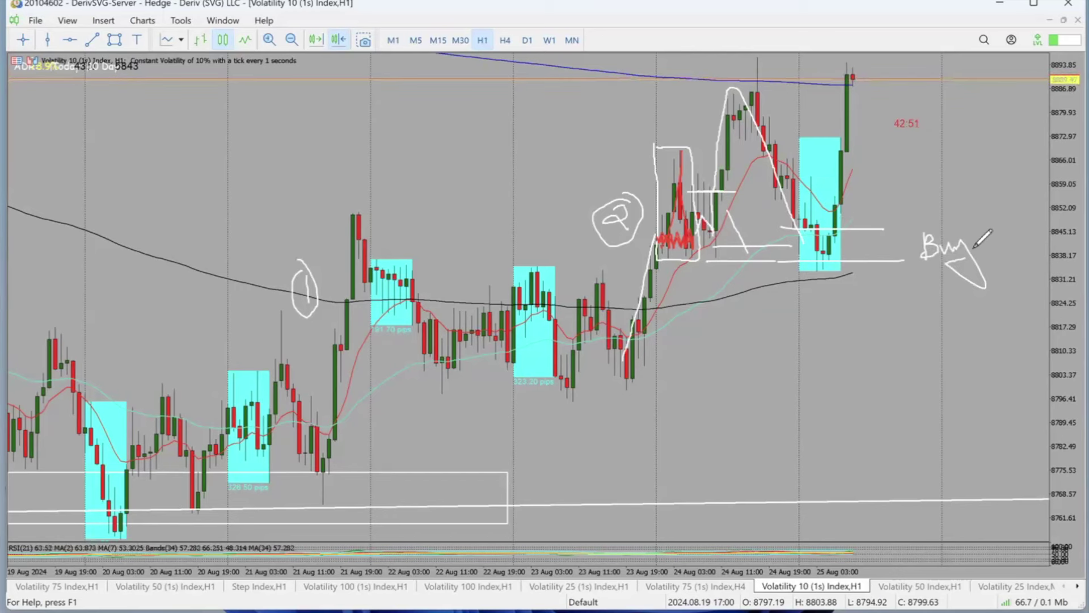
{"action": "mouse_move", "coordinate": [857, 236]}
{"action": "left_mouse_down"}
{"action": "mouse_move", "coordinate": [884, 68]}
{"action": "mouse_move", "coordinate": [911, 106]}
{"action": "left_mouse_up"}
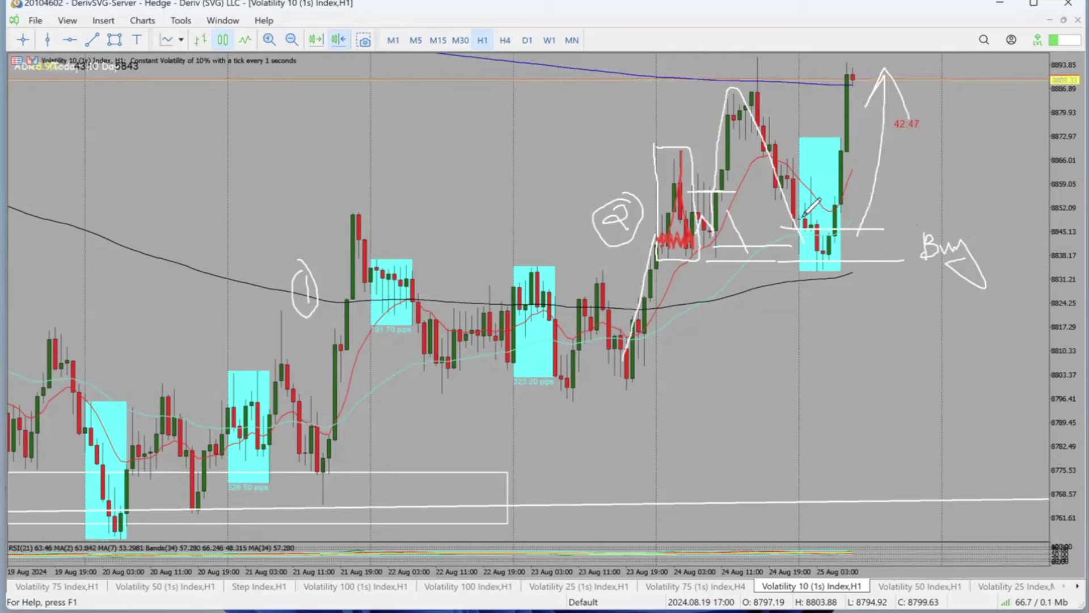
{"action": "mouse_move", "coordinate": [304, 287]}
{"action": "left_mouse_down"}
{"action": "mouse_move", "coordinate": [603, 214]}
{"action": "mouse_move", "coordinate": [907, 188]}
{"action": "mouse_move", "coordinate": [698, 231]}
{"action": "mouse_move", "coordinate": [919, 284]}
{"action": "mouse_move", "coordinate": [910, 245]}
{"action": "mouse_move", "coordinate": [734, 245]}
{"action": "mouse_move", "coordinate": [781, 263]}
{"action": "mouse_move", "coordinate": [826, 336]}
{"action": "left_mouse_up"}
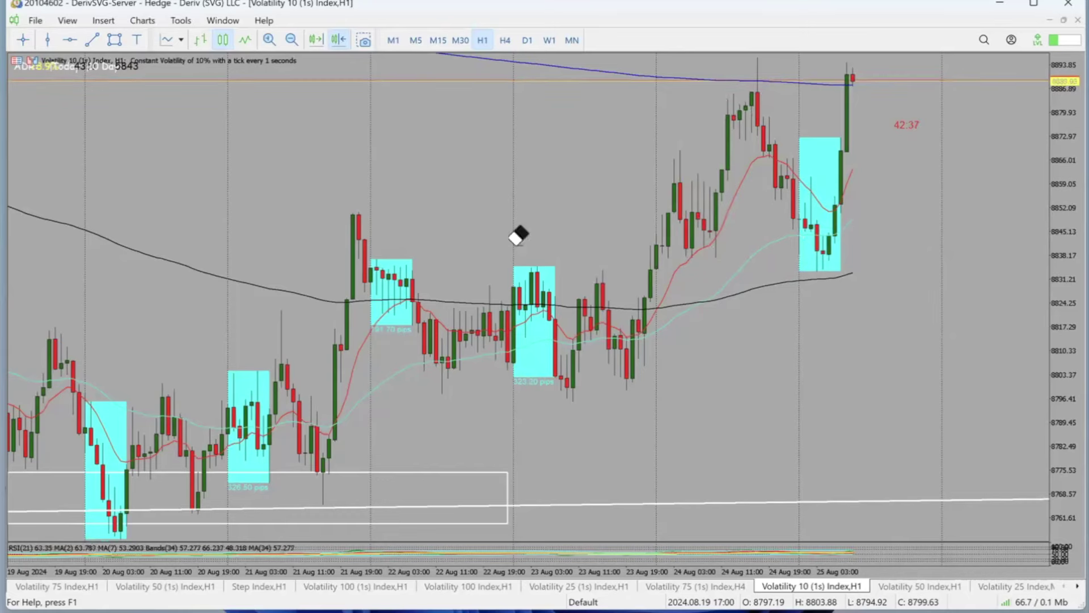
Step: Write "Yes" in white over the falling blue moving average
{"action": "key", "text": "Escape"}
{"action": "left_click", "coordinate": [293, 39]}
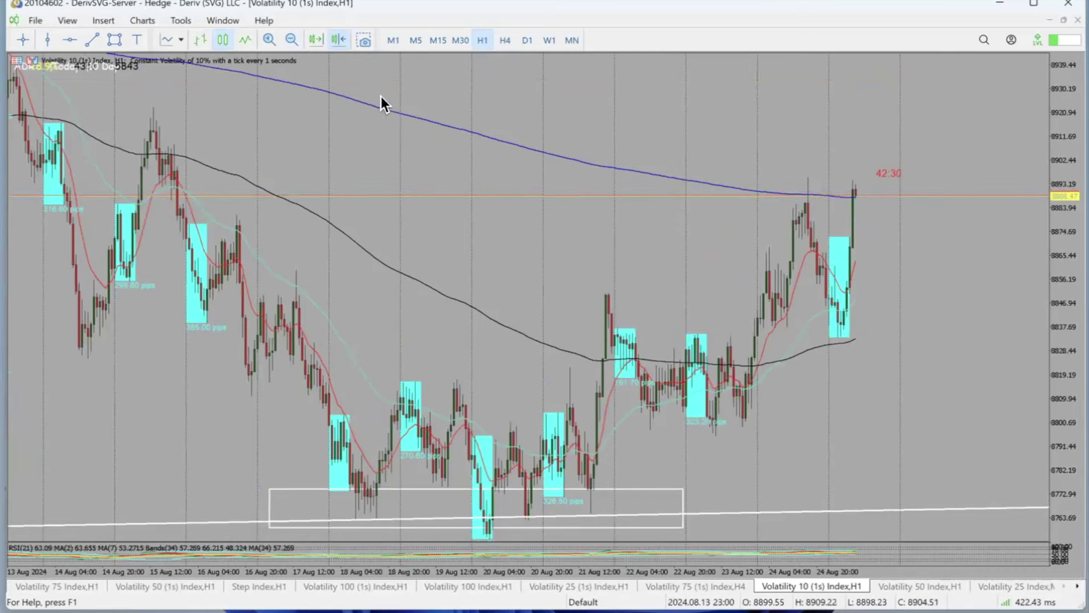
{"action": "left_click_drag", "start_coordinate": [462, 108], "coordinate": [454, 128]}
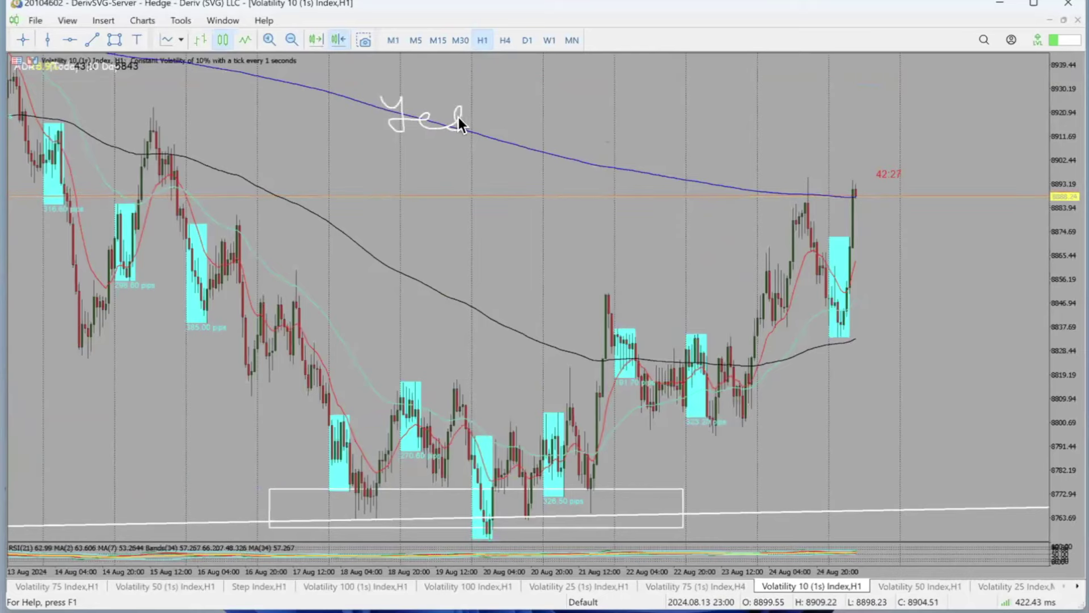
Step: Sketch a projected two-stage rise from the current price into a boxed zone near 9000, and erase all freehand marks
{"action": "left_click", "coordinate": [291, 41]}
{"action": "left_click", "coordinate": [291, 41]}
{"action": "left_click", "coordinate": [269, 40]}
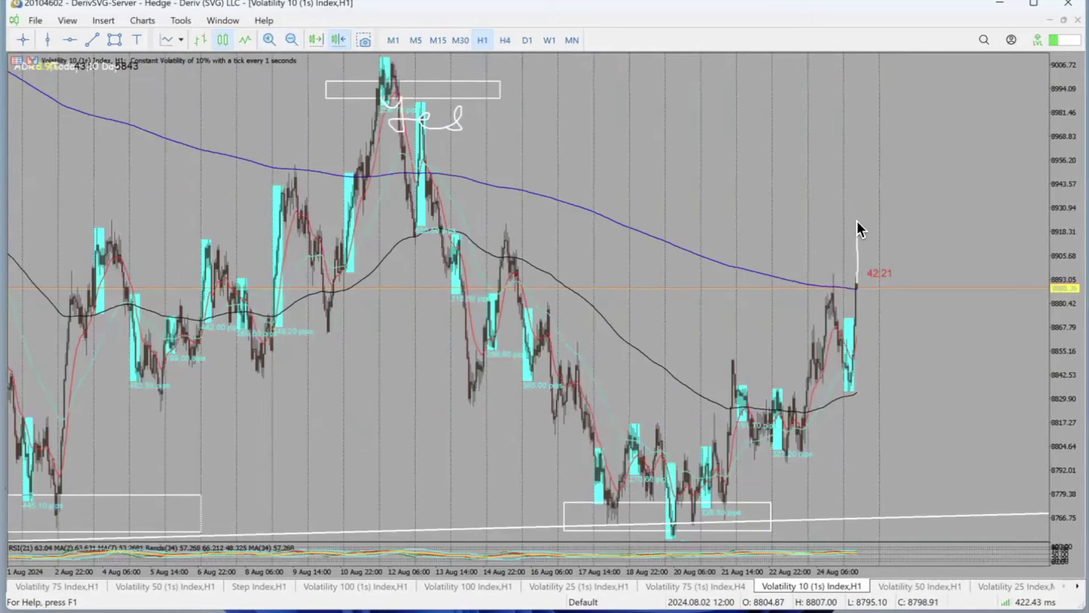
{"action": "left_click_drag", "start_coordinate": [880, 213], "coordinate": [887, 214]}
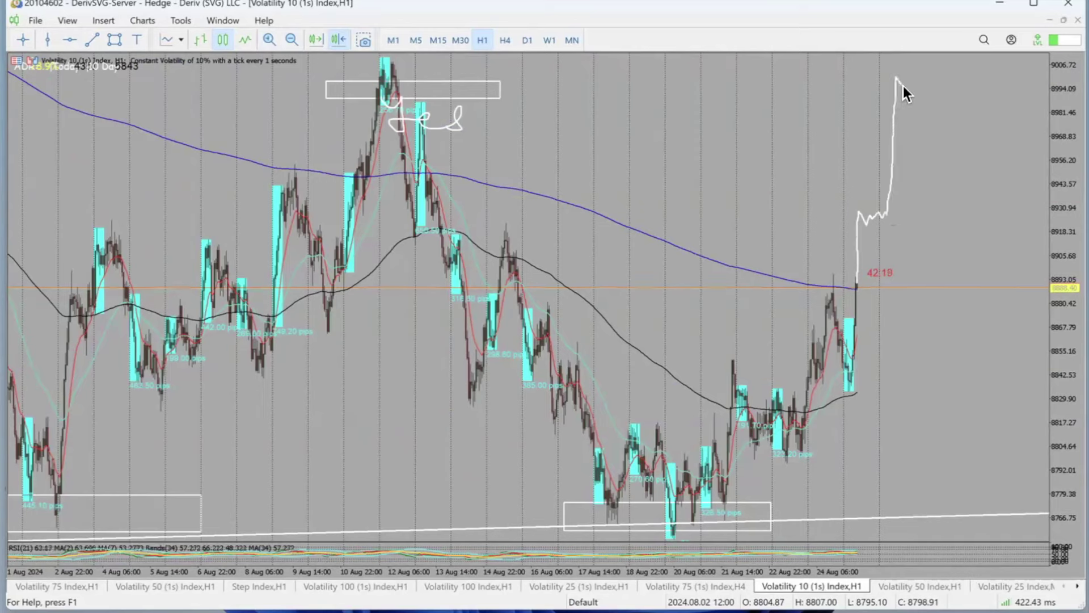
{"action": "mouse_move", "coordinate": [955, 95]}
{"action": "left_mouse_down"}
{"action": "mouse_move", "coordinate": [954, 56]}
{"action": "mouse_move", "coordinate": [874, 97]}
{"action": "mouse_move", "coordinate": [1000, 53]}
{"action": "left_mouse_up"}
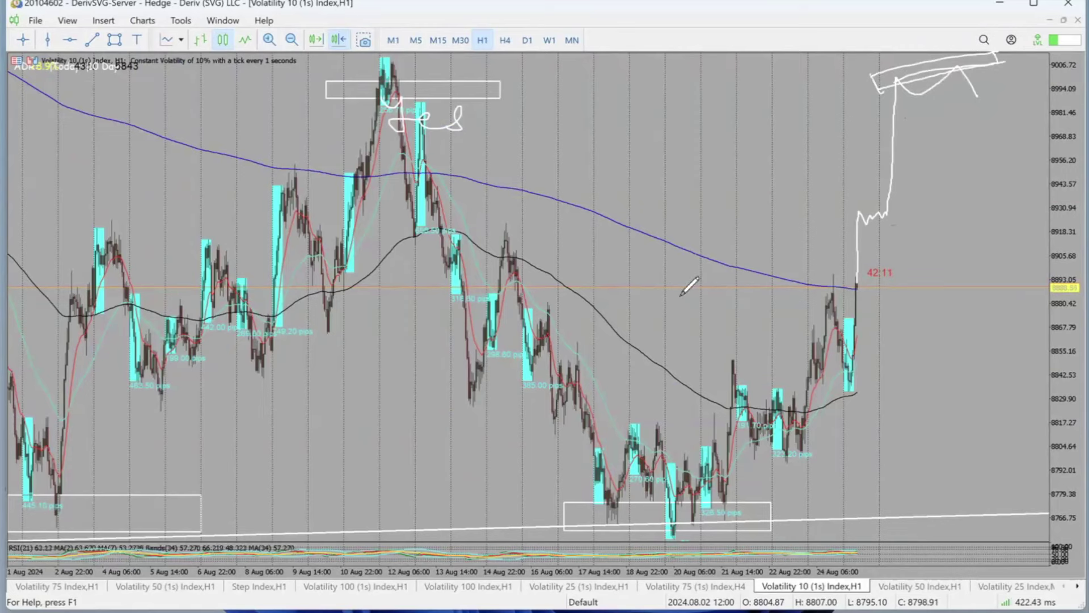
{"action": "mouse_move", "coordinate": [375, 86]}
{"action": "left_mouse_down"}
{"action": "mouse_move", "coordinate": [418, 115]}
{"action": "mouse_move", "coordinate": [900, 153]}
{"action": "mouse_move", "coordinate": [874, 246]}
{"action": "mouse_move", "coordinate": [975, 73]}
{"action": "left_mouse_up"}
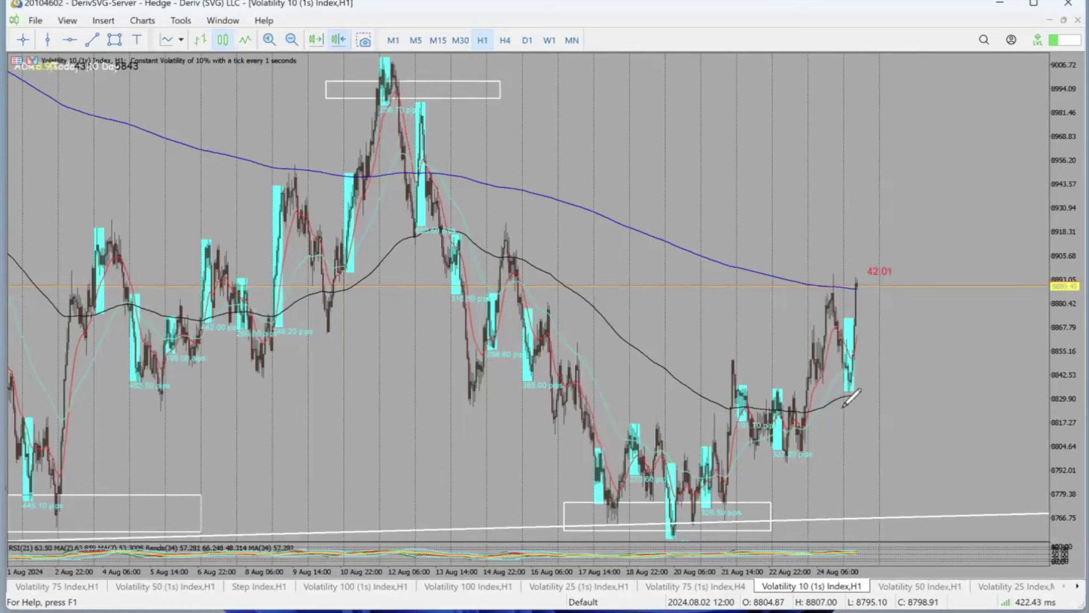
Step: Write "HTF" with a downward arrow followed by "L2" in white above the blue moving average
{"action": "mouse_move", "coordinate": [590, 100]}
{"action": "left_mouse_down"}
{"action": "mouse_move", "coordinate": [590, 161]}
{"action": "mouse_move", "coordinate": [605, 155]}
{"action": "left_mouse_up"}
{"action": "left_click_drag", "start_coordinate": [587, 135], "coordinate": [673, 101]}
{"action": "mouse_move", "coordinate": [648, 110]}
{"action": "left_mouse_down"}
{"action": "mouse_move", "coordinate": [648, 165]}
{"action": "mouse_move", "coordinate": [688, 118]}
{"action": "mouse_move", "coordinate": [730, 105]}
{"action": "left_mouse_up"}
{"action": "left_click_drag", "start_coordinate": [688, 136], "coordinate": [732, 121]}
{"action": "left_click_drag", "start_coordinate": [659, 106], "coordinate": [624, 117]}
{"action": "mouse_move", "coordinate": [764, 98]}
{"action": "left_mouse_down"}
{"action": "mouse_move", "coordinate": [799, 170]}
{"action": "mouse_move", "coordinate": [750, 145]}
{"action": "left_mouse_up"}
{"action": "mouse_move", "coordinate": [751, 146]}
{"action": "left_mouse_down"}
{"action": "mouse_move", "coordinate": [789, 185]}
{"action": "mouse_move", "coordinate": [815, 120]}
{"action": "mouse_move", "coordinate": [914, 152]}
{"action": "mouse_move", "coordinate": [970, 151]}
{"action": "left_mouse_up"}
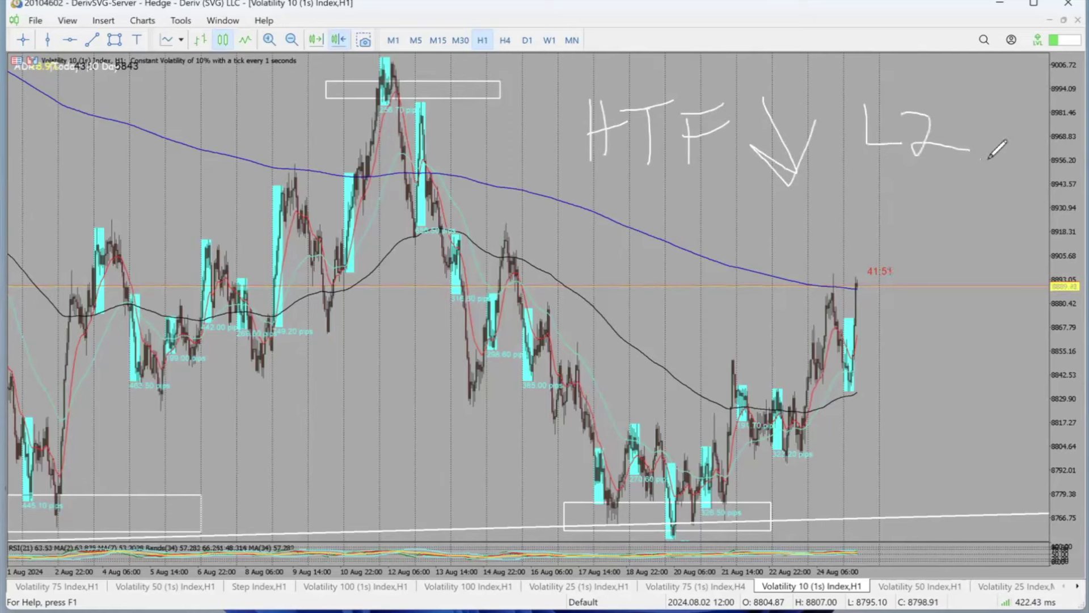
Step: Draw a second downward arrow after "L2" with a short handwritten label above it
{"action": "left_click_drag", "start_coordinate": [986, 133], "coordinate": [1016, 197]}
{"action": "left_click_drag", "start_coordinate": [991, 181], "coordinate": [1034, 212]}
{"action": "mouse_move", "coordinate": [1007, 104]}
{"action": "left_mouse_down"}
{"action": "mouse_move", "coordinate": [1012, 135]}
{"action": "mouse_move", "coordinate": [1030, 110]}
{"action": "mouse_move", "coordinate": [1018, 151]}
{"action": "mouse_move", "coordinate": [1061, 133]}
{"action": "left_mouse_up"}
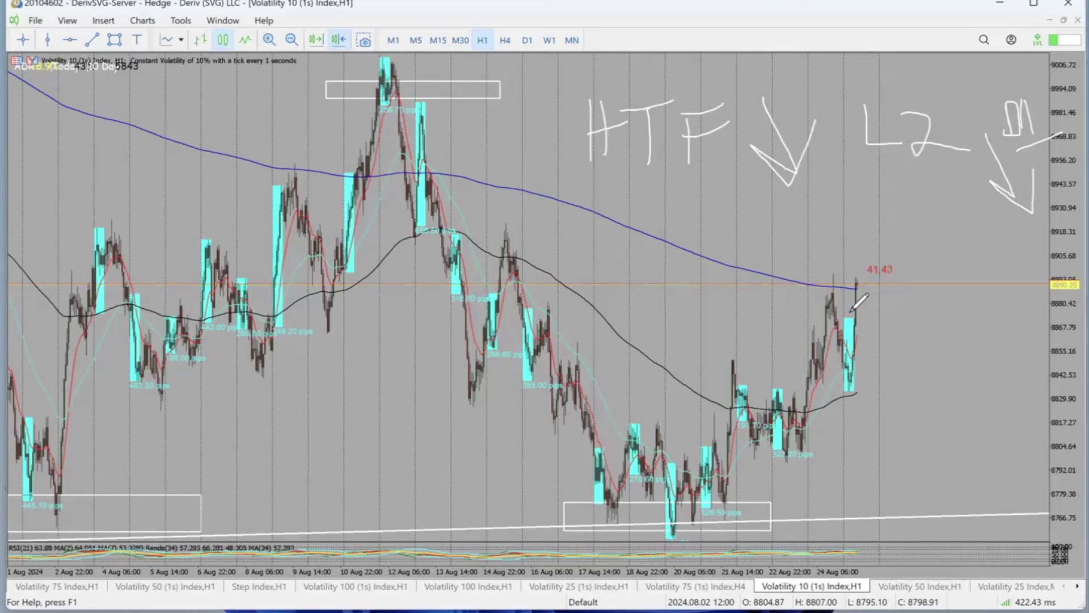
Step: Sketch a projected push up, consolidation and drop from the current price with a large downward arrowhead, and erase all freehand marks
{"action": "mouse_move", "coordinate": [859, 277]}
{"action": "left_mouse_down"}
{"action": "mouse_move", "coordinate": [867, 228]}
{"action": "mouse_move", "coordinate": [873, 236]}
{"action": "mouse_move", "coordinate": [925, 229]}
{"action": "left_mouse_up"}
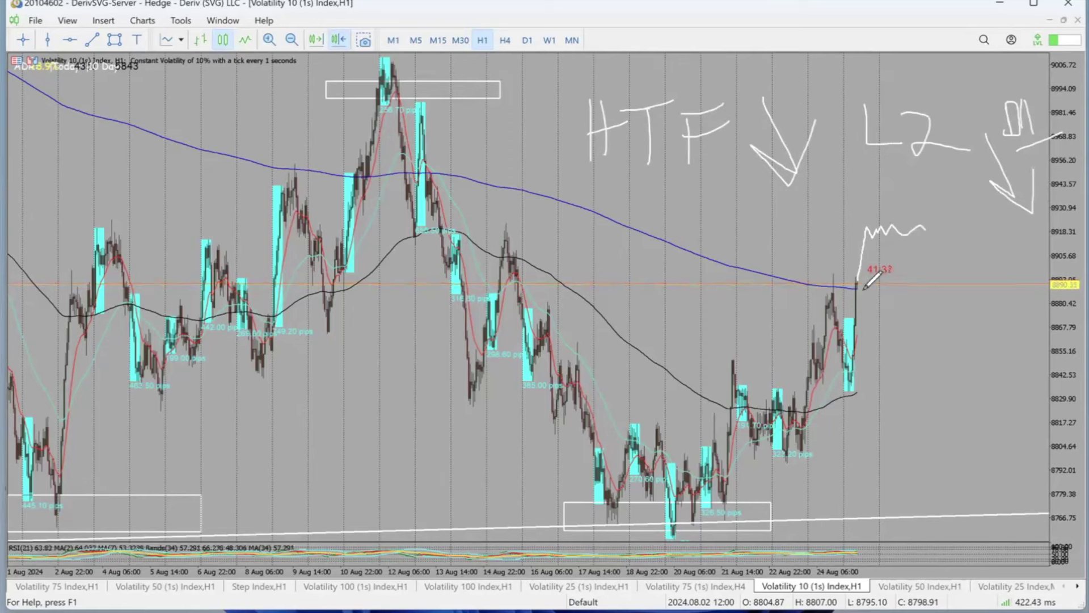
{"action": "mouse_move", "coordinate": [857, 283]}
{"action": "left_mouse_down"}
{"action": "mouse_move", "coordinate": [874, 291]}
{"action": "mouse_move", "coordinate": [897, 243]}
{"action": "mouse_move", "coordinate": [934, 235]}
{"action": "mouse_move", "coordinate": [977, 363]}
{"action": "left_mouse_up"}
{"action": "left_click_drag", "start_coordinate": [917, 342], "coordinate": [1000, 302]}
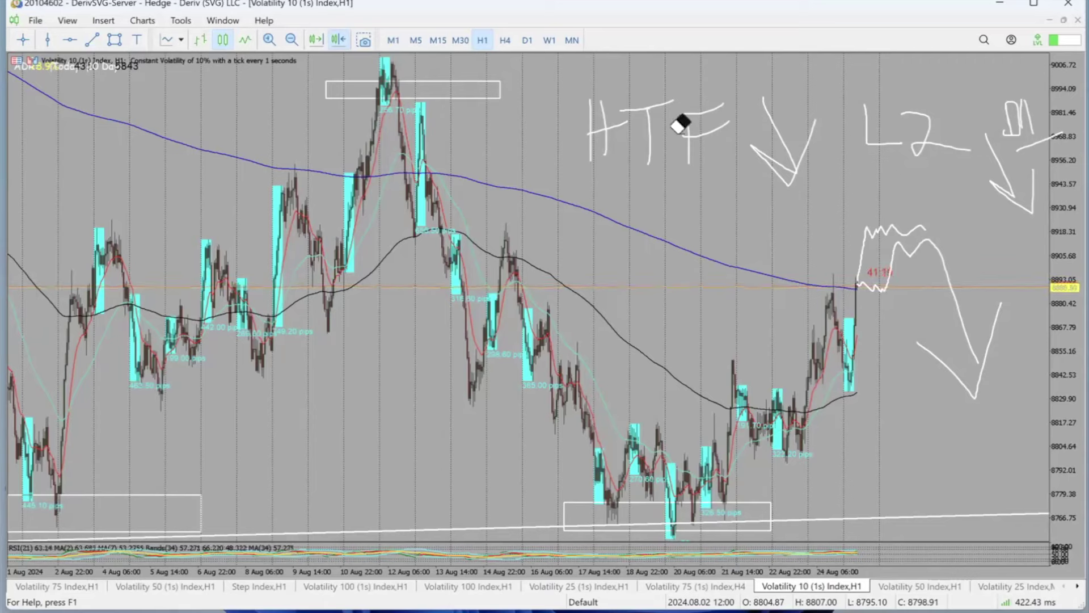
{"action": "mouse_move", "coordinate": [606, 161]}
{"action": "left_mouse_down"}
{"action": "mouse_move", "coordinate": [984, 129]}
{"action": "mouse_move", "coordinate": [624, 102]}
{"action": "mouse_move", "coordinate": [985, 114]}
{"action": "mouse_move", "coordinate": [931, 179]}
{"action": "mouse_move", "coordinate": [990, 389]}
{"action": "left_mouse_up"}
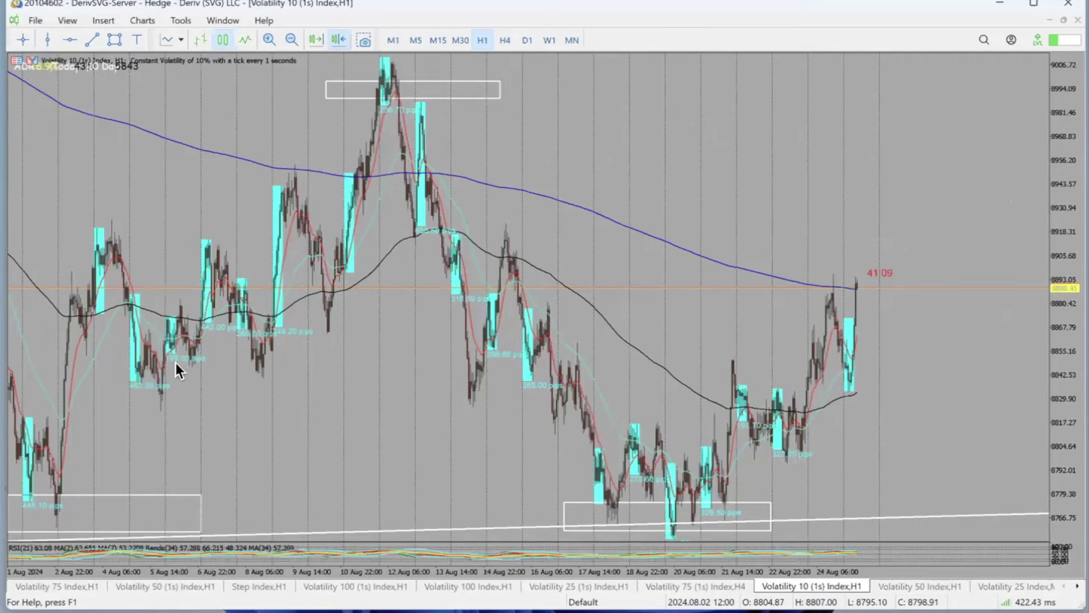
Step: Draw opposing arrows onto the rising white trendline ahead of the current price, and shade the boxed 17–21 August lows in white
{"action": "left_click", "coordinate": [290, 40]}
{"action": "left_click", "coordinate": [291, 40]}
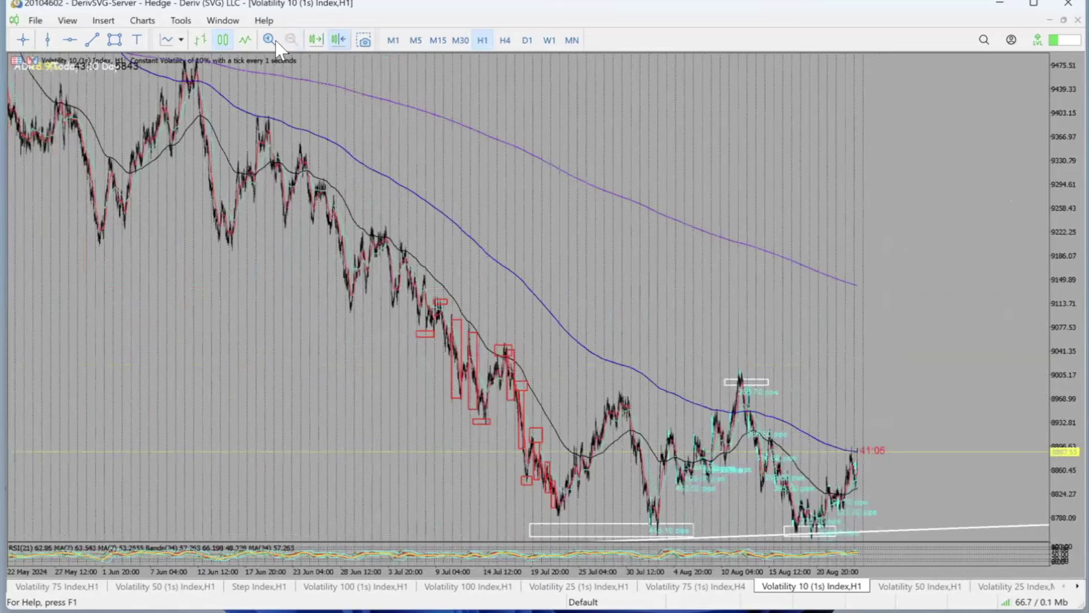
{"action": "left_click", "coordinate": [275, 40]}
{"action": "left_click", "coordinate": [274, 41]}
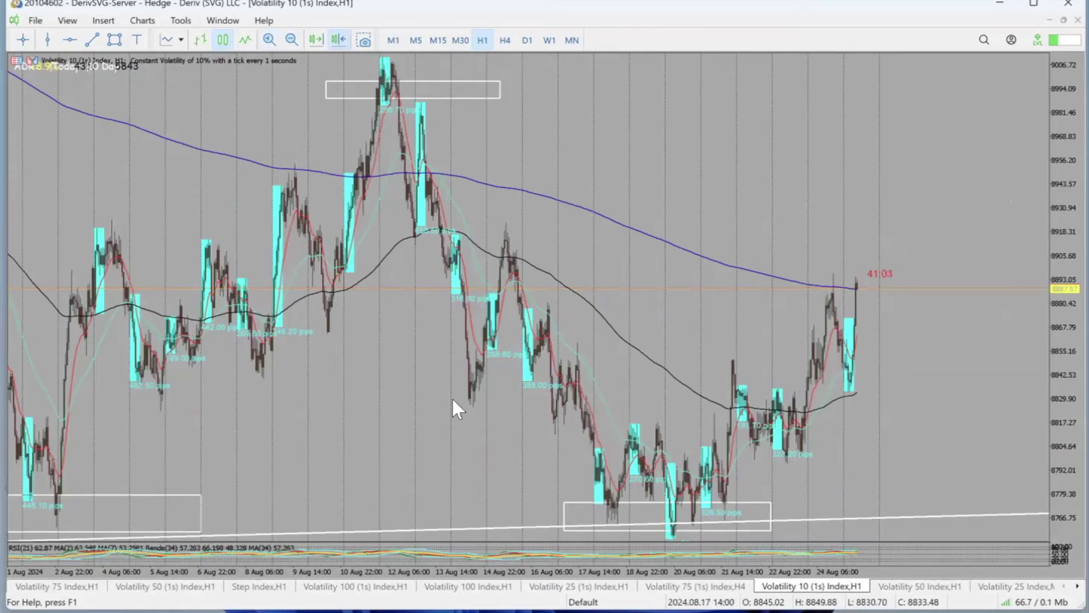
{"action": "mouse_move", "coordinate": [875, 414]}
{"action": "left_mouse_down"}
{"action": "mouse_move", "coordinate": [907, 498]}
{"action": "mouse_move", "coordinate": [915, 471]}
{"action": "left_mouse_up"}
{"action": "left_click_drag", "start_coordinate": [918, 540], "coordinate": [934, 546]}
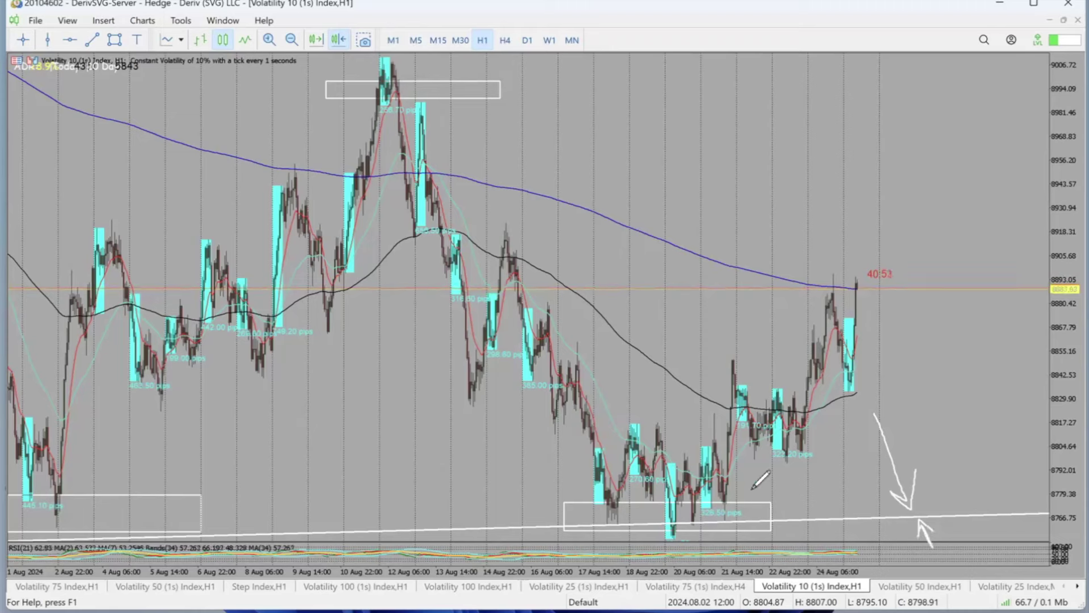
{"action": "mouse_move", "coordinate": [592, 522]}
{"action": "left_mouse_down"}
{"action": "mouse_move", "coordinate": [800, 519]}
{"action": "mouse_move", "coordinate": [579, 514]}
{"action": "mouse_move", "coordinate": [794, 519]}
{"action": "mouse_move", "coordinate": [598, 520]}
{"action": "mouse_move", "coordinate": [729, 513]}
{"action": "mouse_move", "coordinate": [621, 517]}
{"action": "left_mouse_up"}
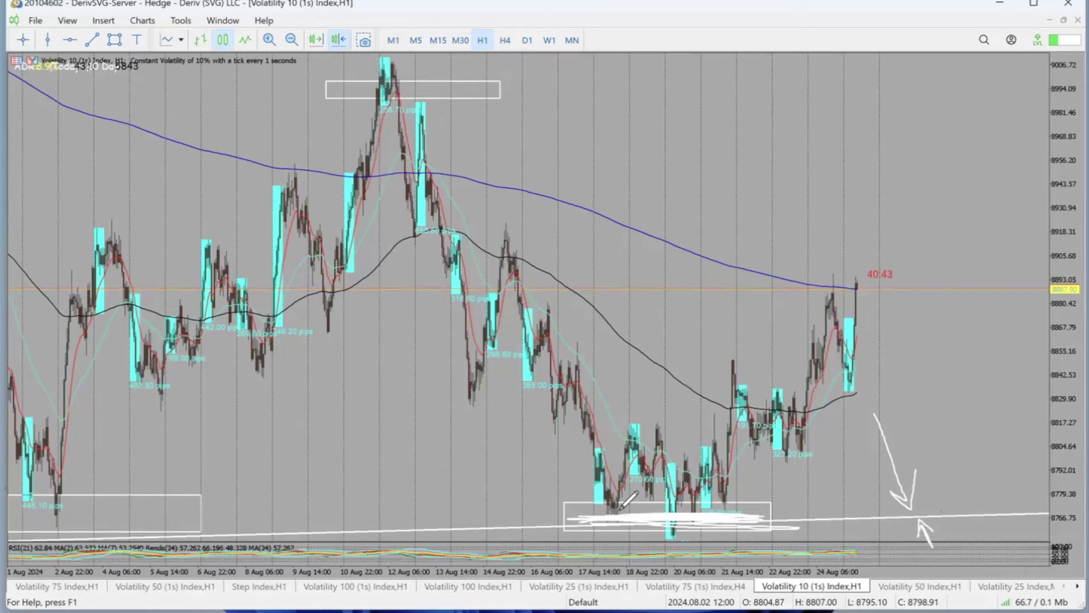